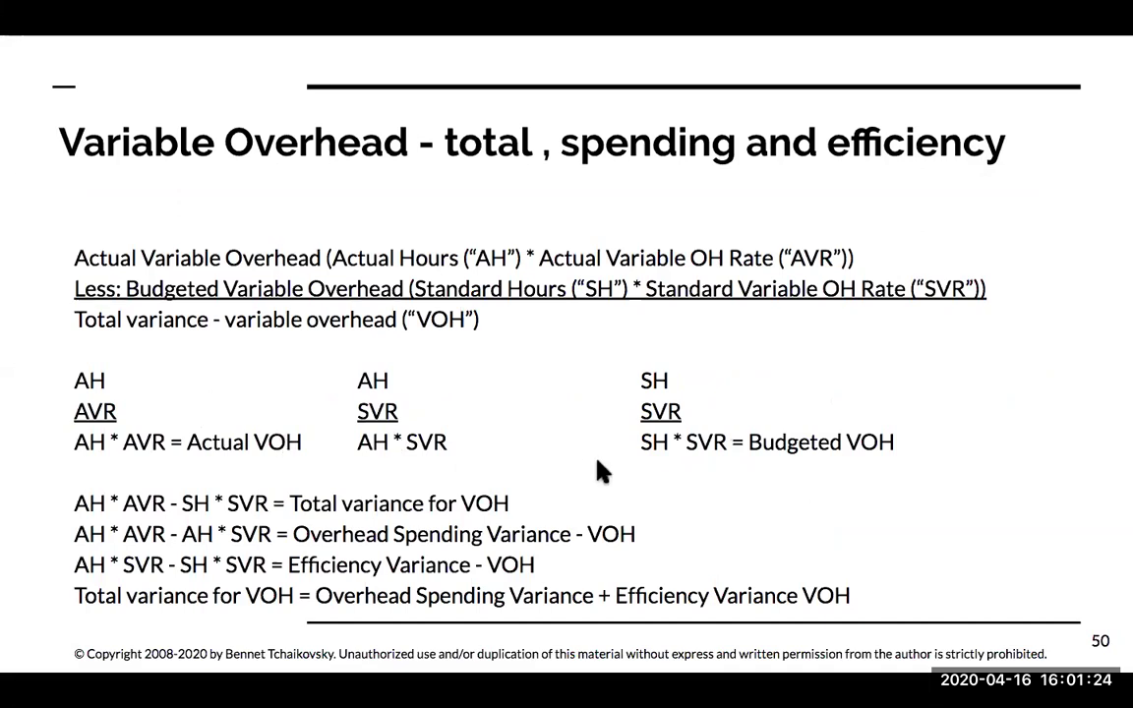
- Review the Variable Overhead formulas slide, and open the Step 2 slide on the total Variable Overhead Variance in the Standard Costing presentation
{"action": "left_click", "coordinate": [556, 462]}
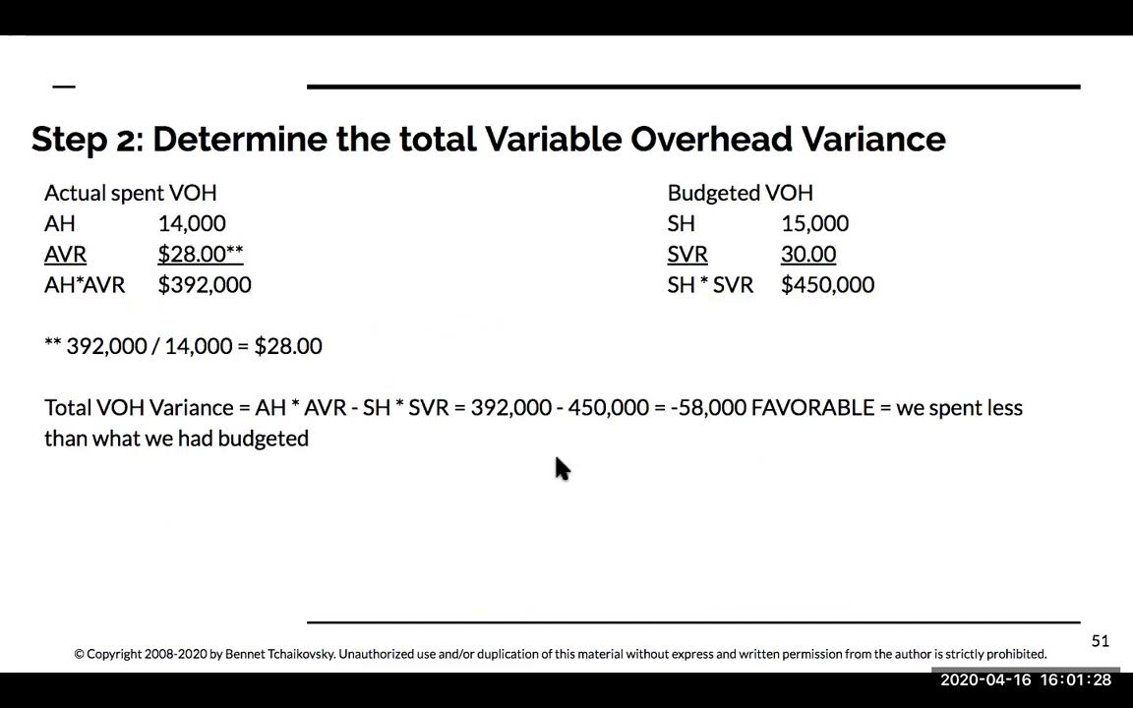
{"action": "key", "text": "Left"}
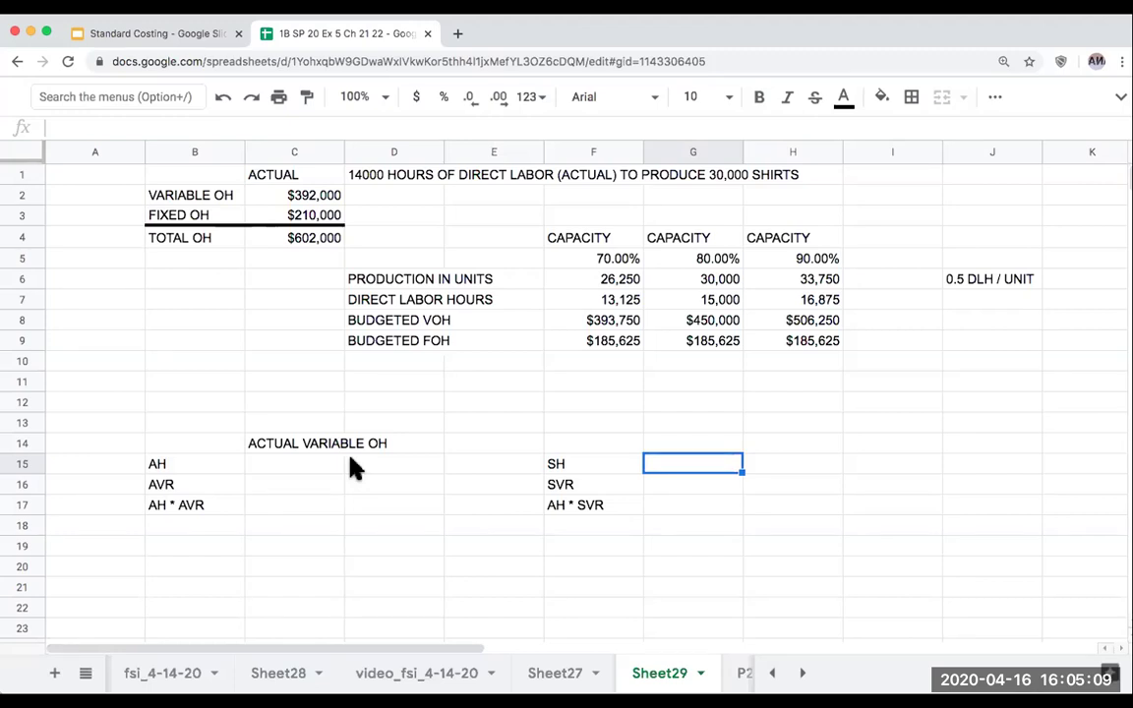
{"action": "left_click", "coordinate": [169, 35]}
{"action": "key", "text": "Escape"}
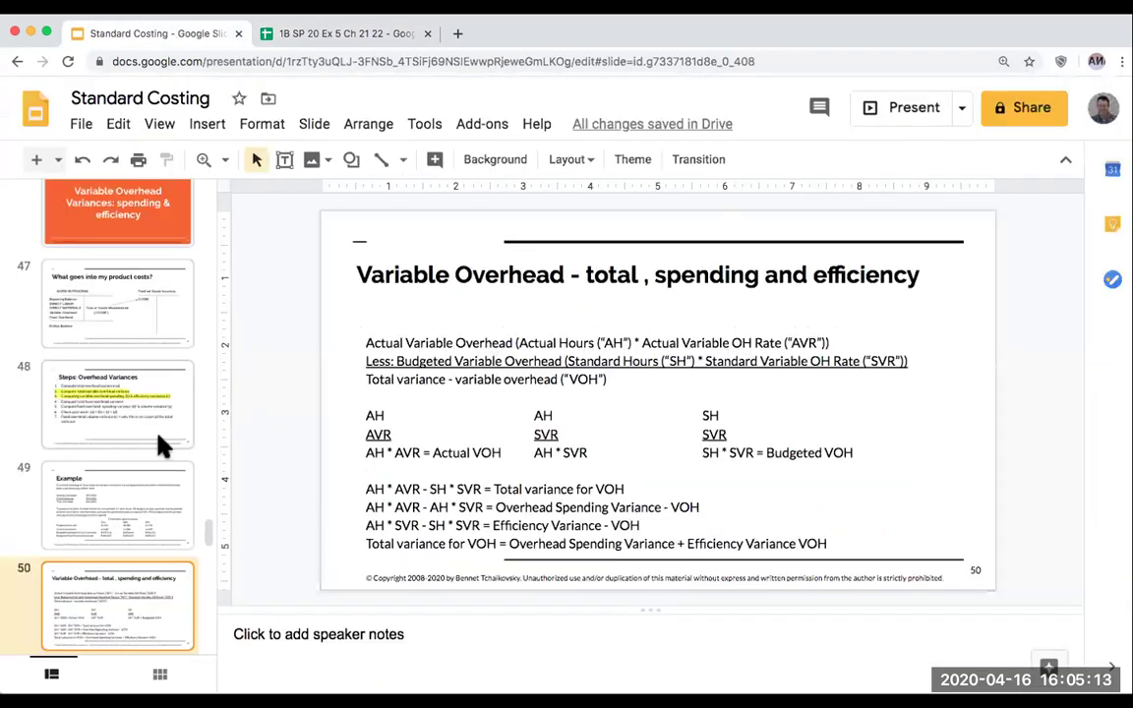
{"action": "scroll", "coordinate": [143, 464], "scroll_direction": "down", "scroll_amount": 2}
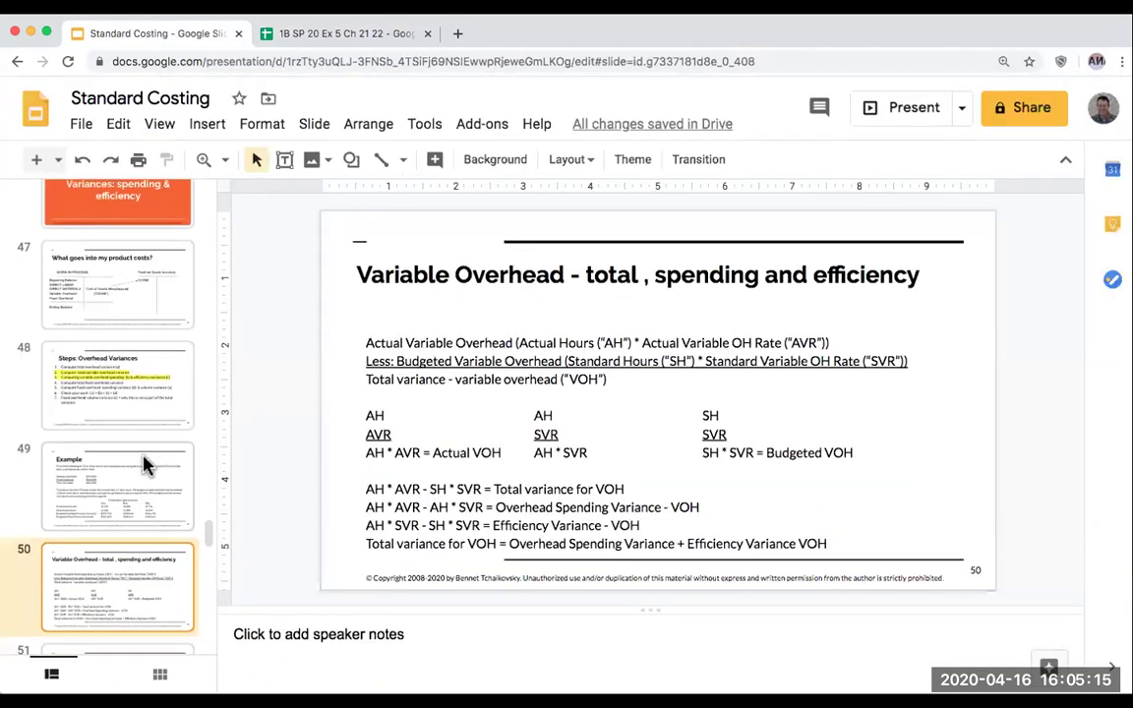
{"action": "left_click", "coordinate": [103, 632]}
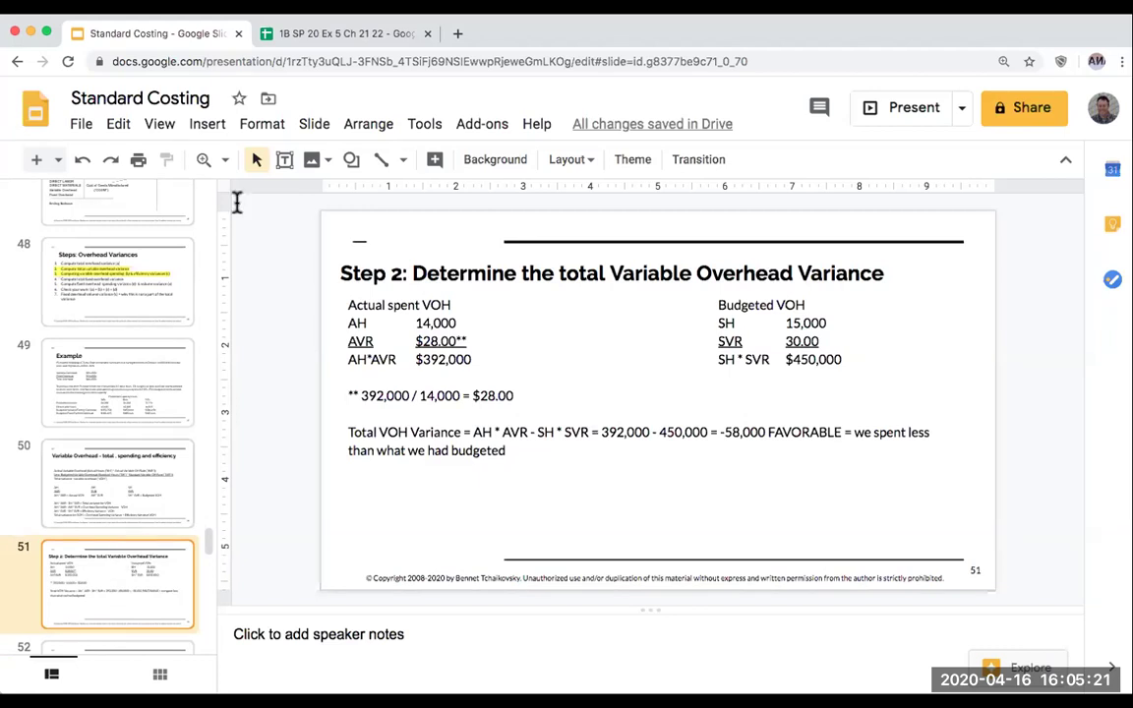
- Switch to the spreadsheet and fill the AH * AVR value in C17 with a reference to the actual variable overhead in C2
{"action": "left_click", "coordinate": [289, 37]}
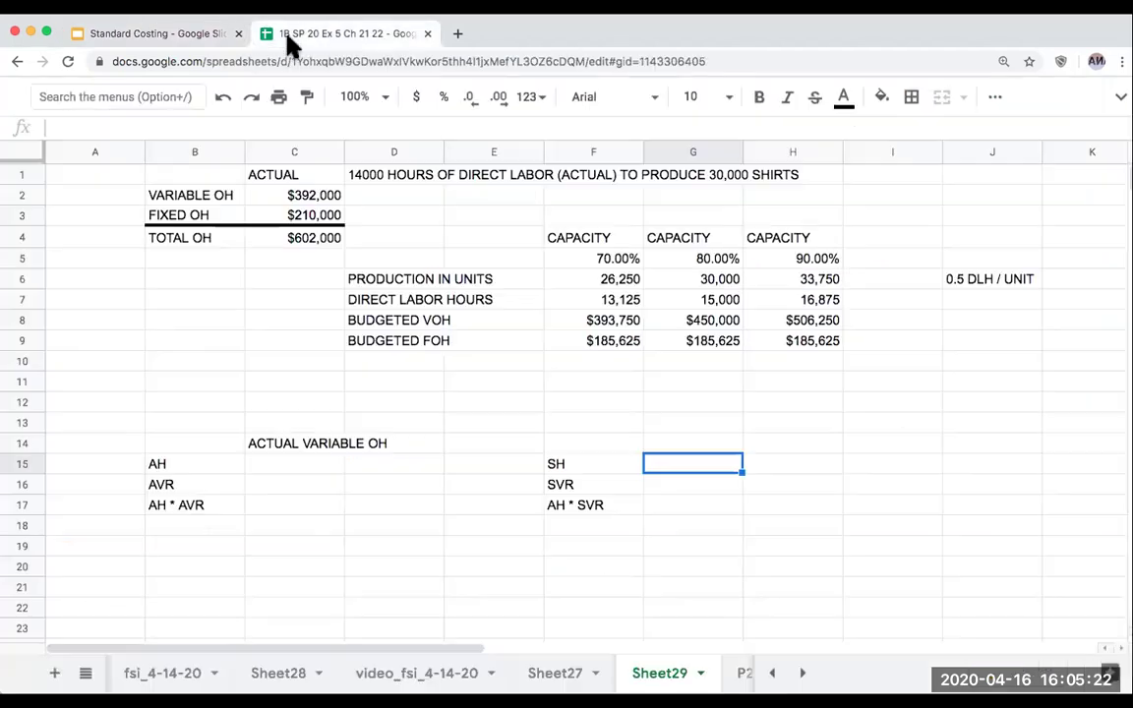
{"action": "left_click", "coordinate": [293, 506]}
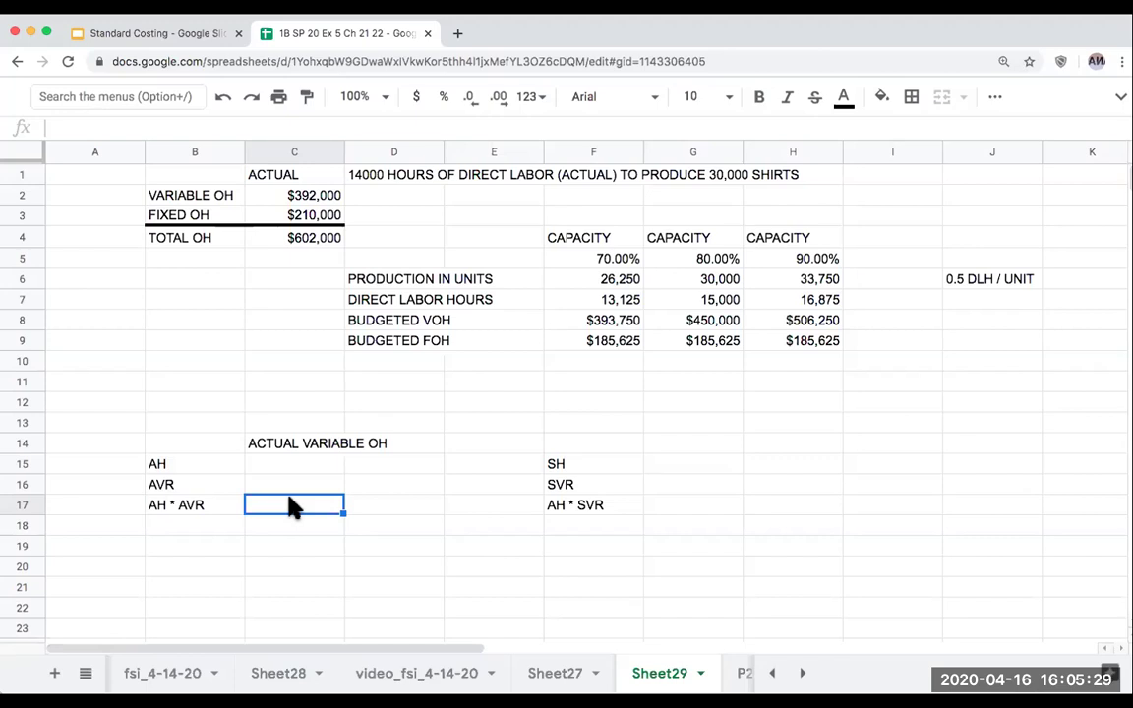
{"action": "type", "text": "+"}
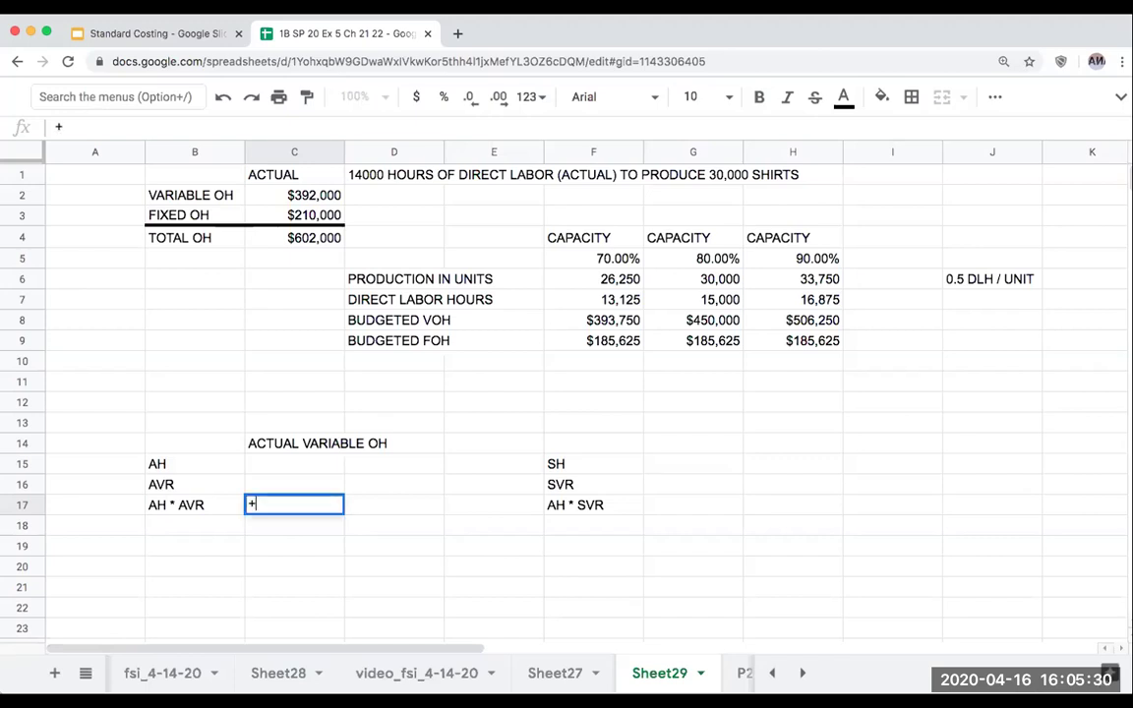
{"action": "left_click", "coordinate": [278, 201]}
{"action": "key", "text": "Return"}
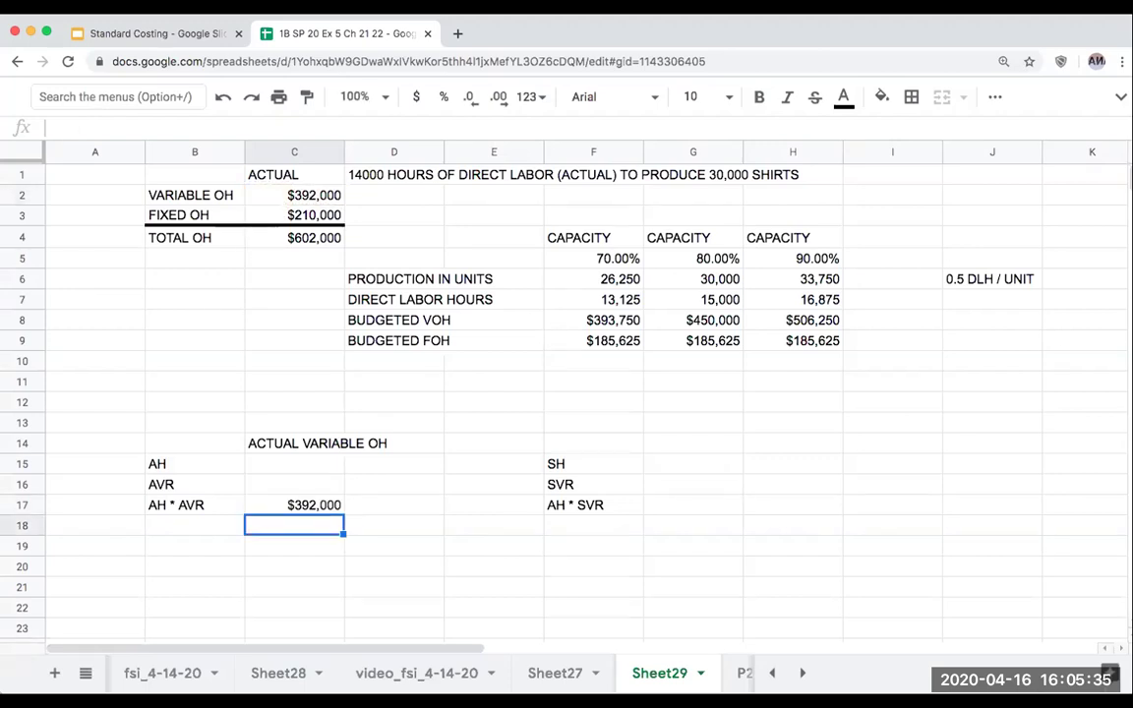
- Add a top border across the whole of row 17
{"action": "left_click", "coordinate": [24, 505]}
{"action": "left_click", "coordinate": [904, 102]}
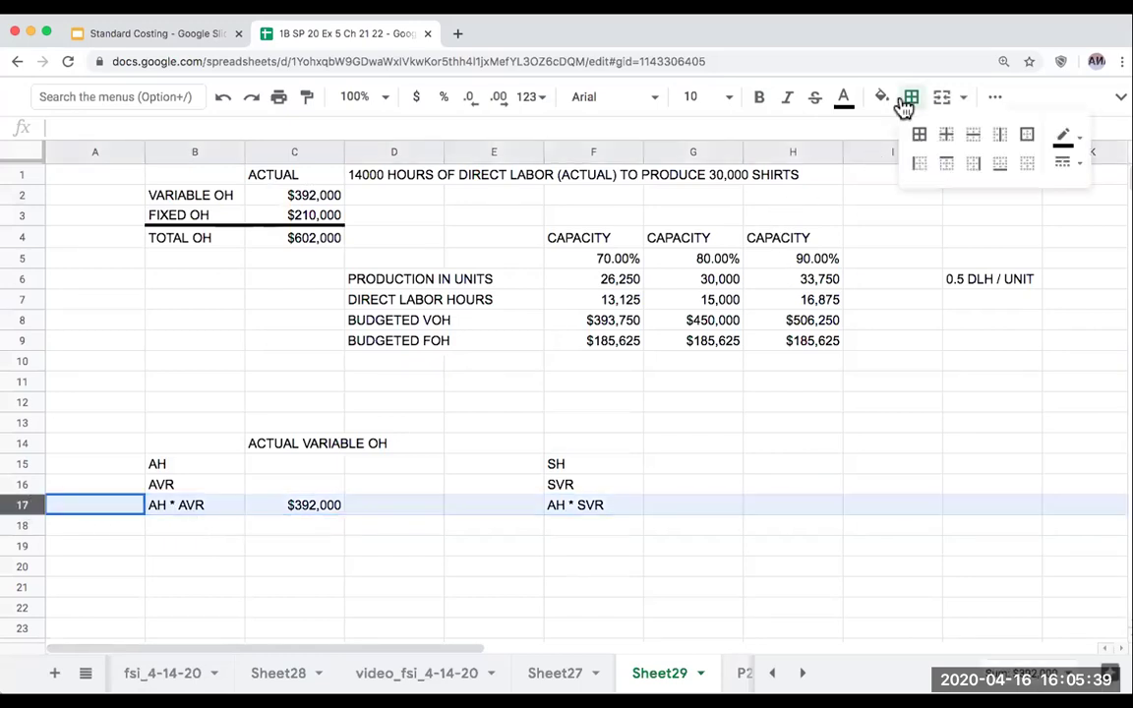
{"action": "left_click", "coordinate": [944, 164]}
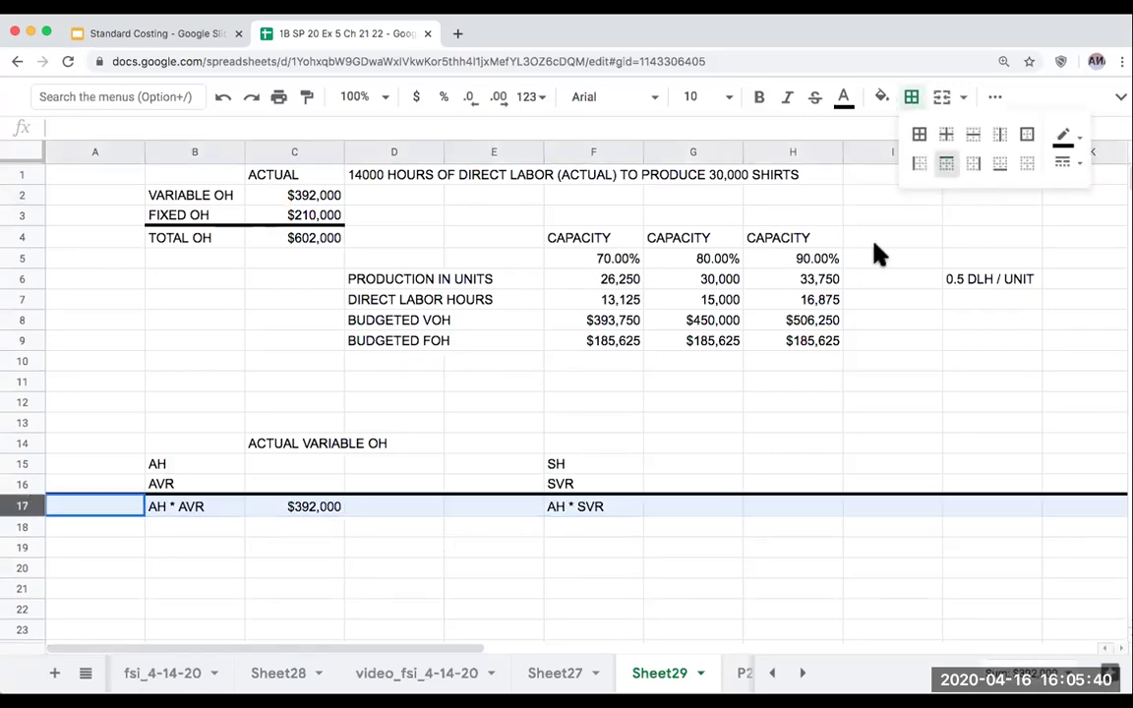
{"action": "left_click", "coordinate": [498, 491]}
- Correct the label in F17 to SH * SVR
{"action": "left_click", "coordinate": [586, 506]}
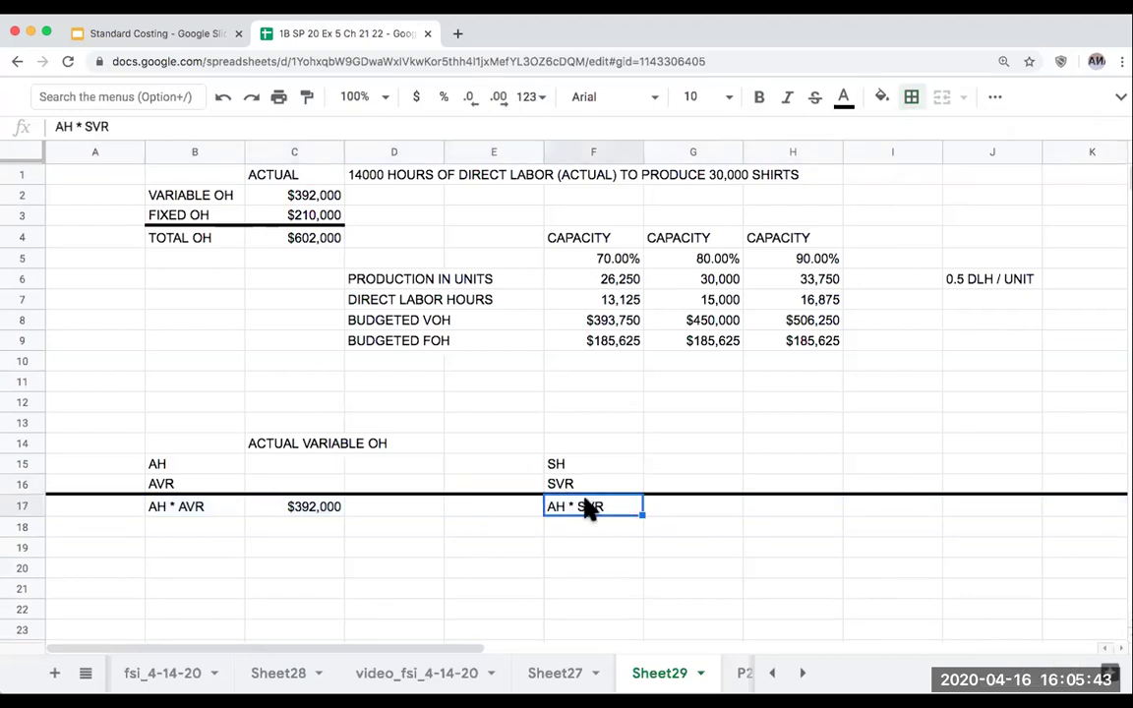
{"action": "type", "text": "SH "}
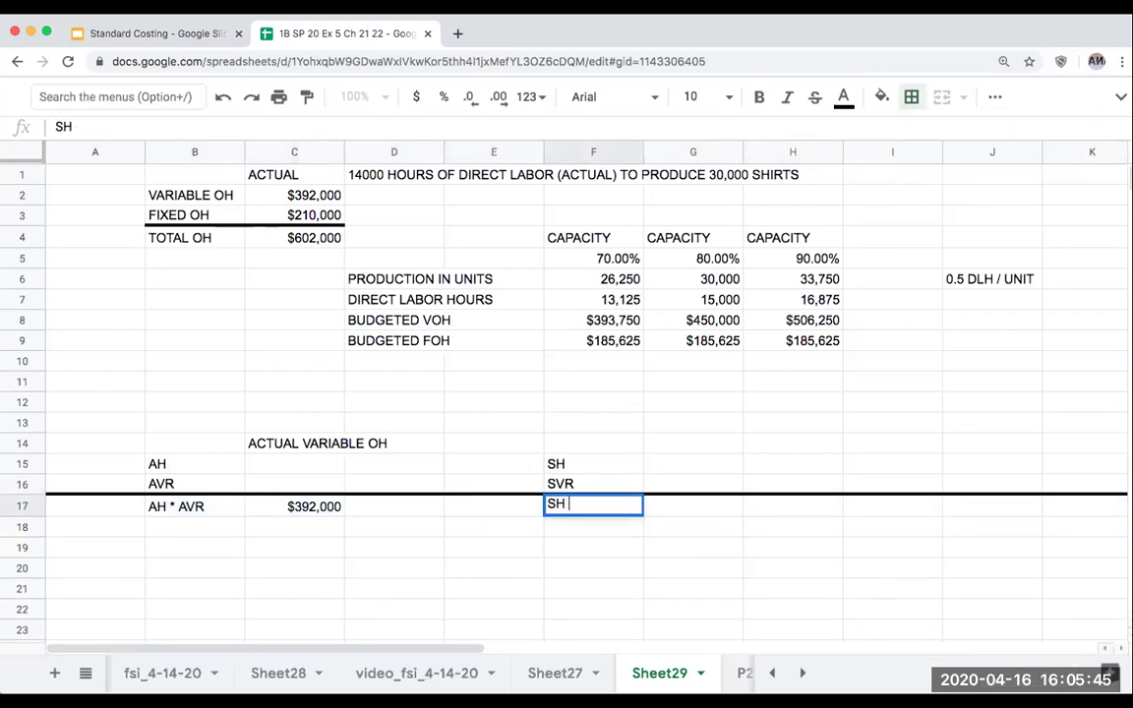
{"action": "type", "text": "* SVR"}
{"action": "key", "text": "Return"}
- Check the 80% capacity production units and labor hours per unit, and enter 15000 as the standard hours in G15
{"action": "left_click", "coordinate": [692, 463]}
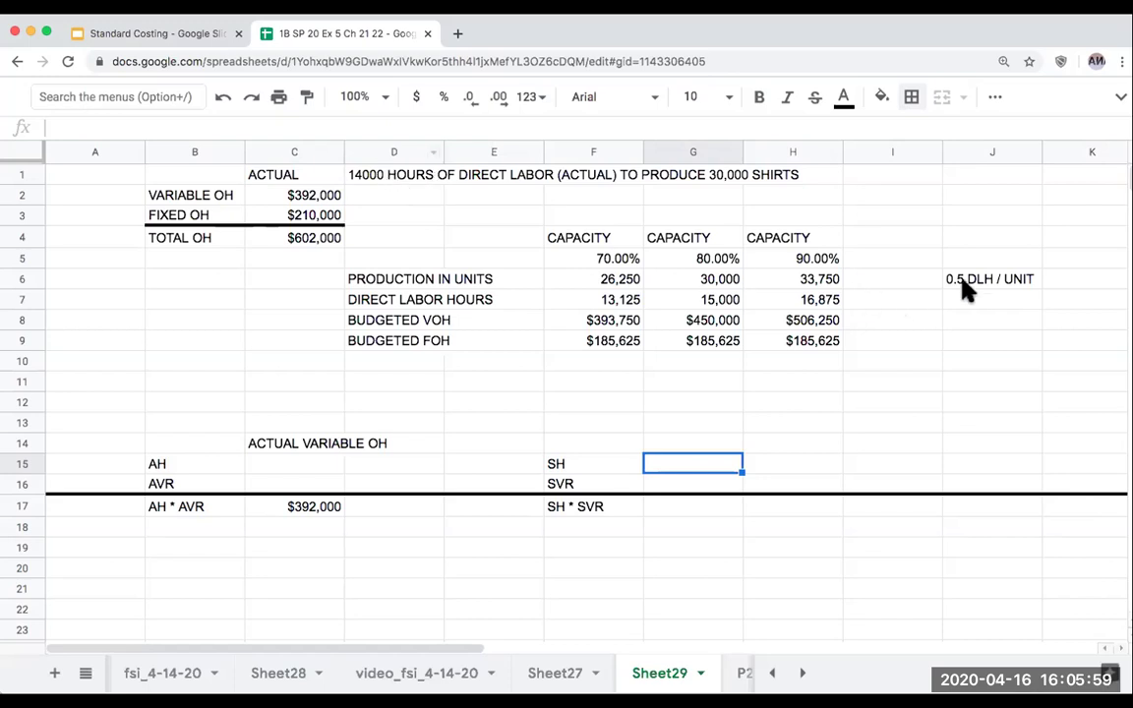
{"action": "left_click", "coordinate": [712, 282]}
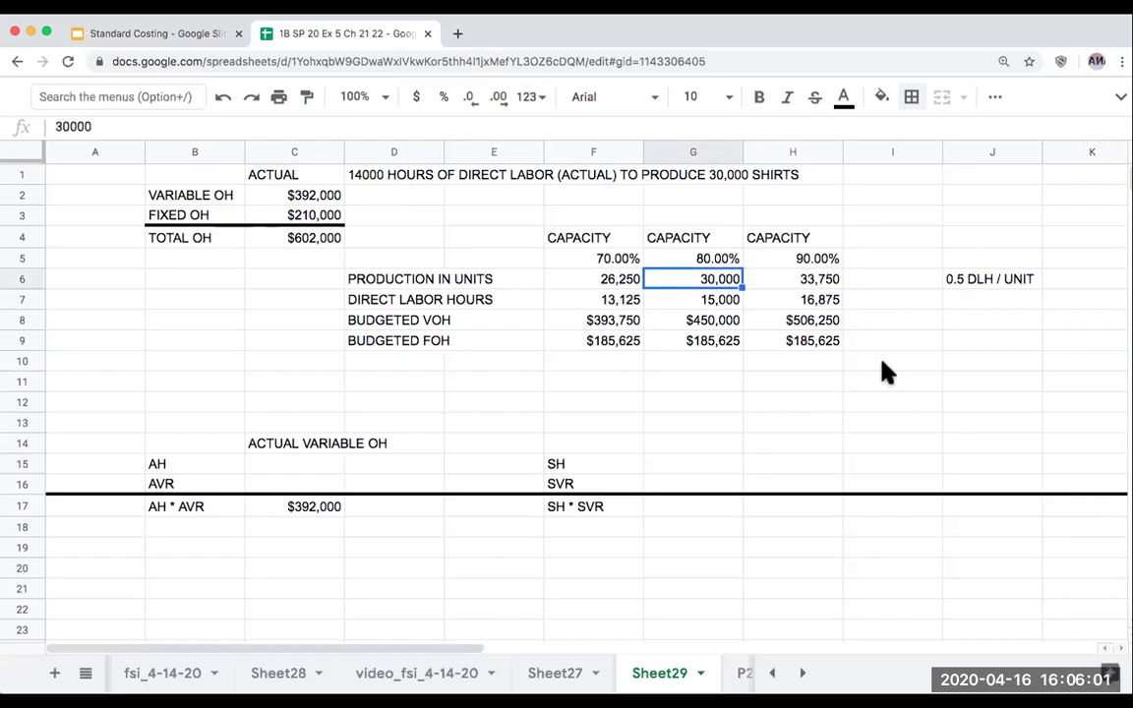
{"action": "left_click", "coordinate": [385, 179]}
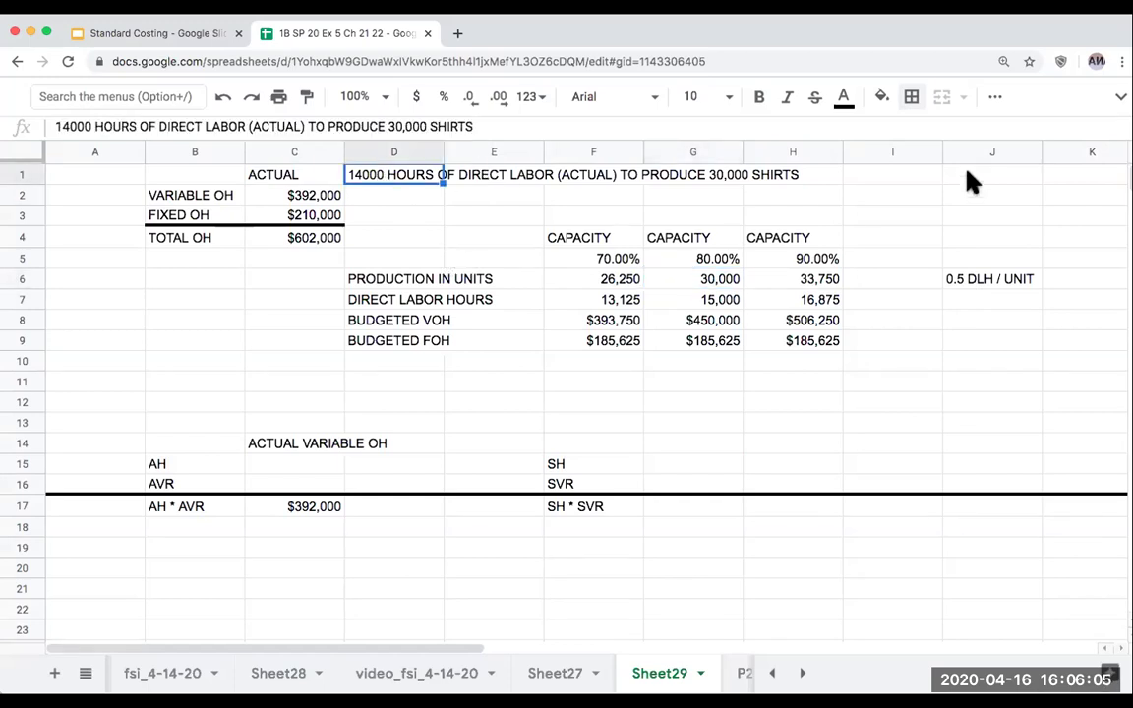
{"action": "left_click", "coordinate": [954, 280]}
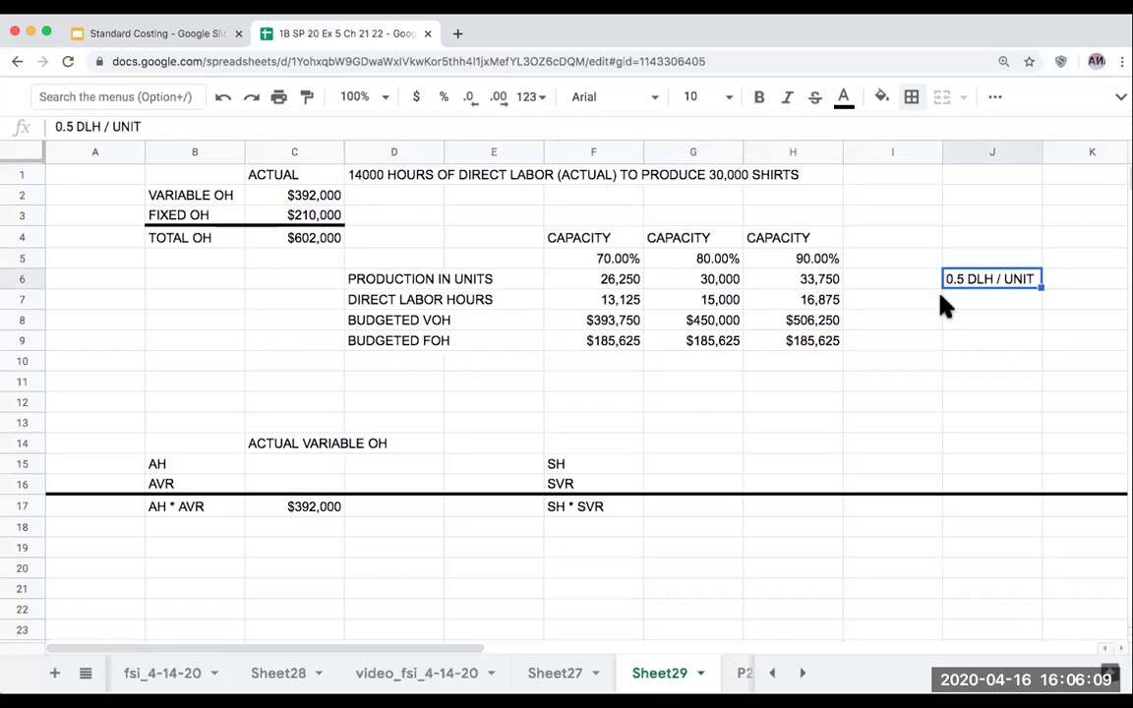
{"action": "left_click", "coordinate": [721, 300]}
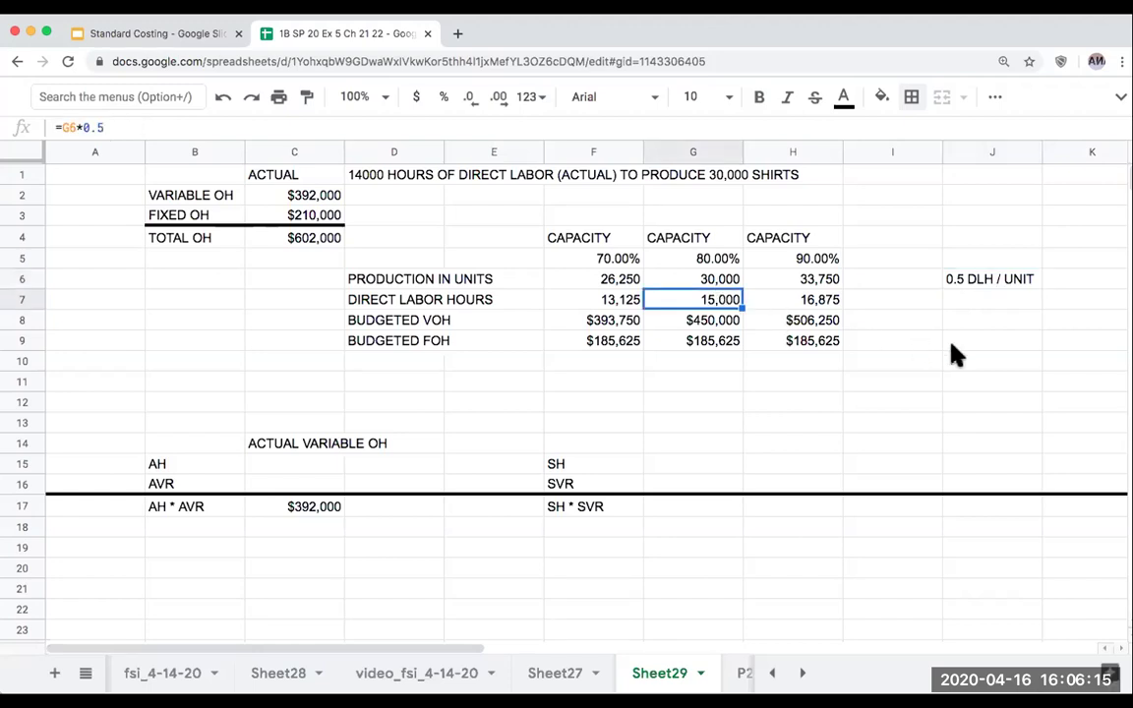
{"action": "left_click", "coordinate": [680, 465]}
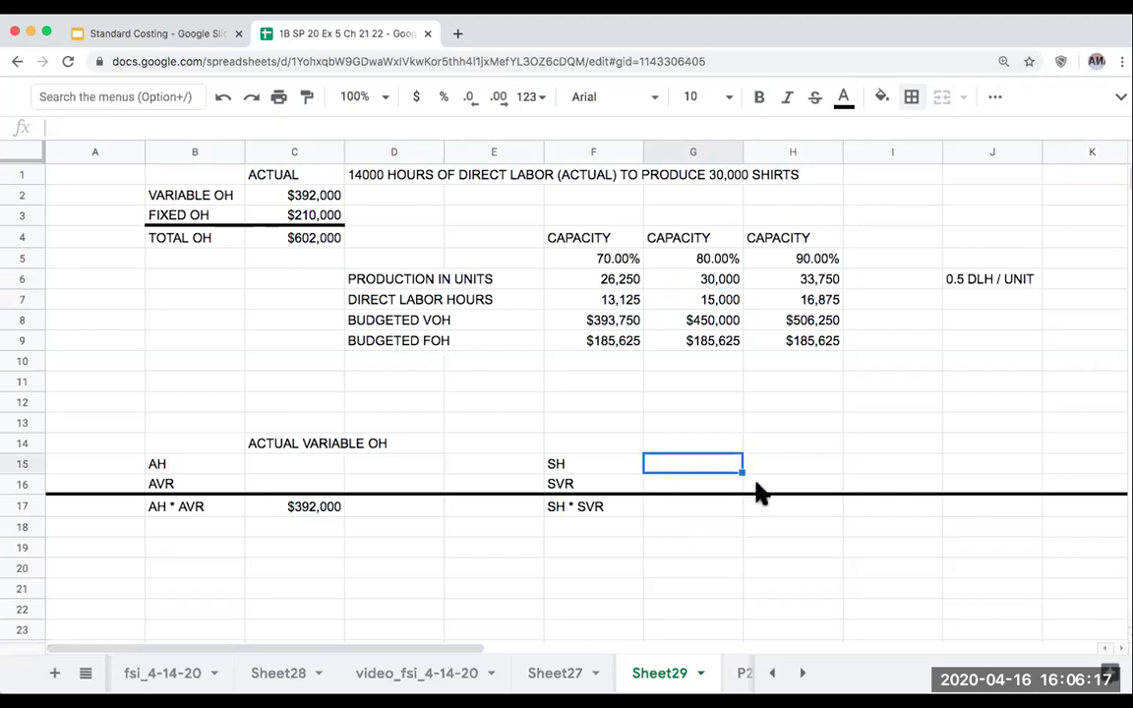
{"action": "type", "text": "15000"}
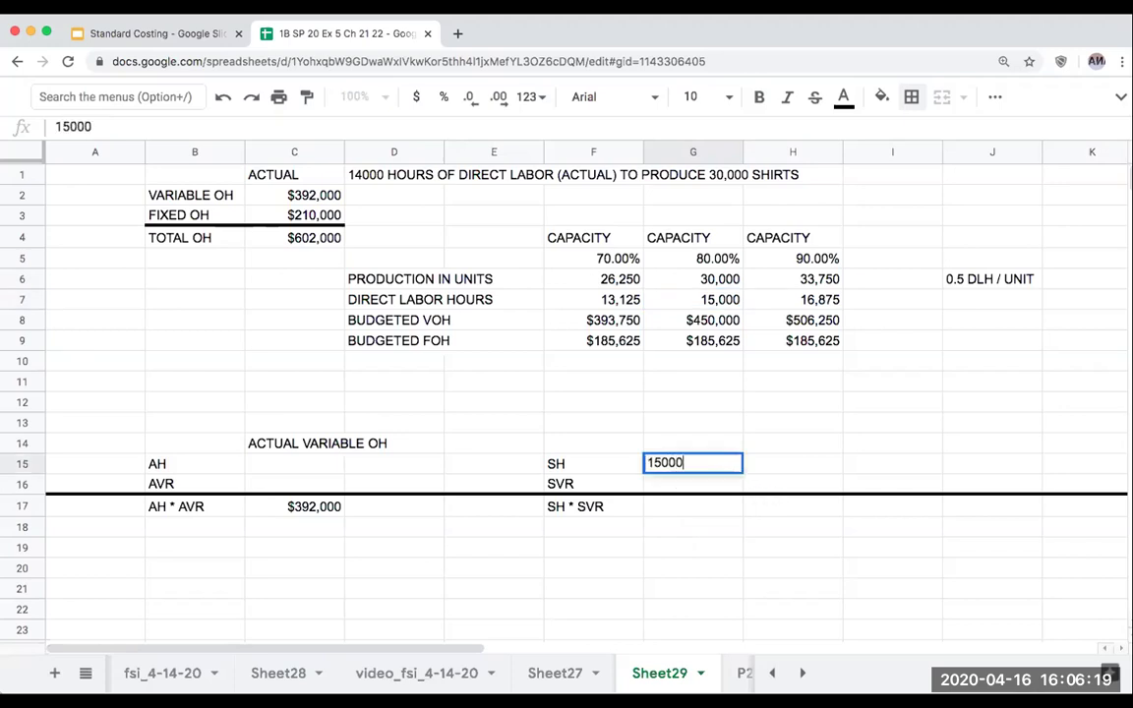
{"action": "key", "text": "Return"}
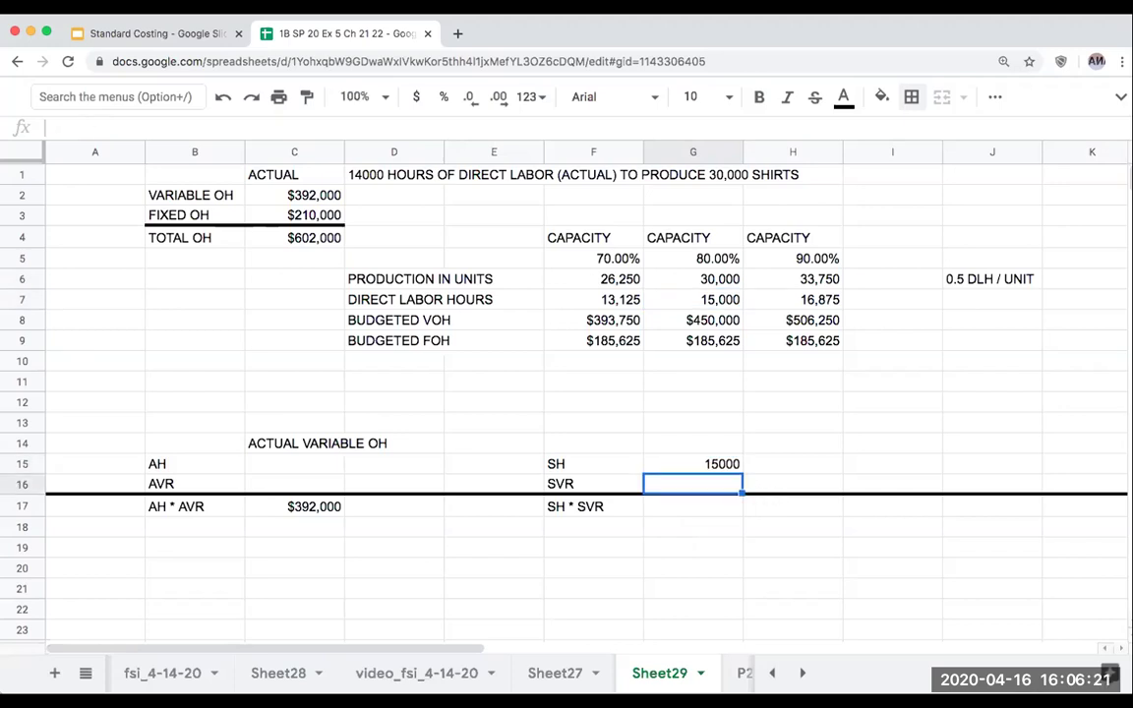
- Examine the 80% capacity direct labor hours formula in G7 and the production units in G6
{"action": "key", "text": "Up"}
{"action": "key", "text": "Up"}
{"action": "key", "text": "Up"}
{"action": "key", "text": "Up"}
{"action": "key", "text": "Up"}
{"action": "key", "text": "Up"}
{"action": "key", "text": "Up"}
{"action": "key", "text": "Up"}
{"action": "key", "text": "Up"}
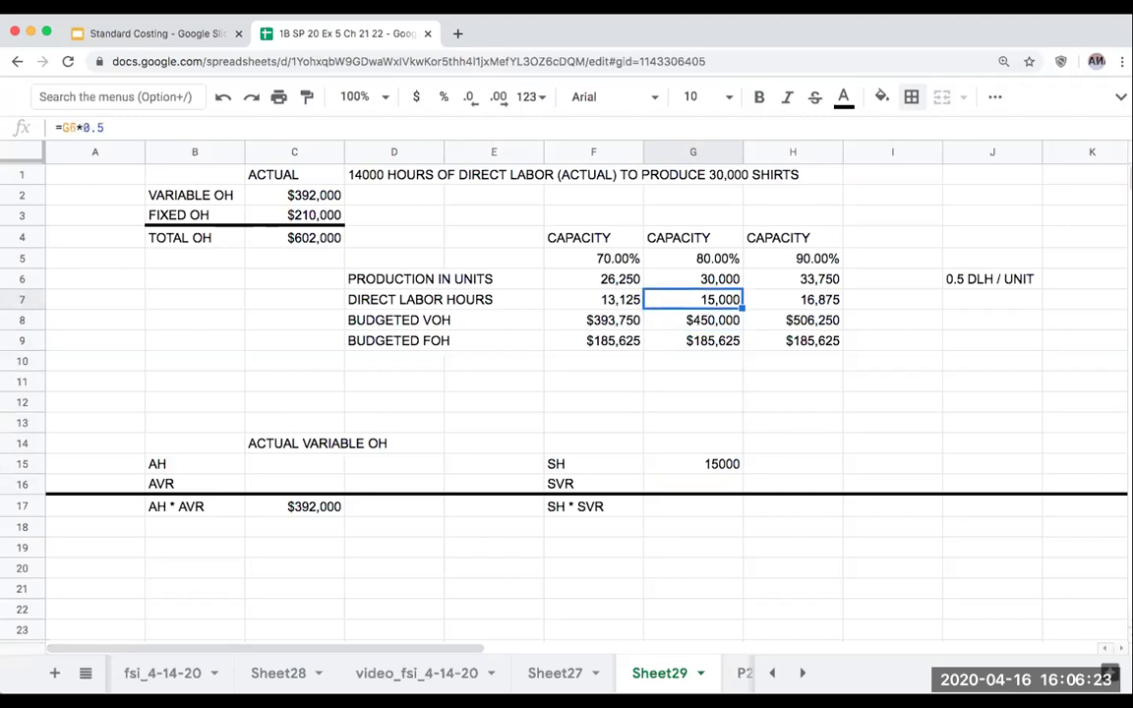
{"action": "key", "text": "Up"}
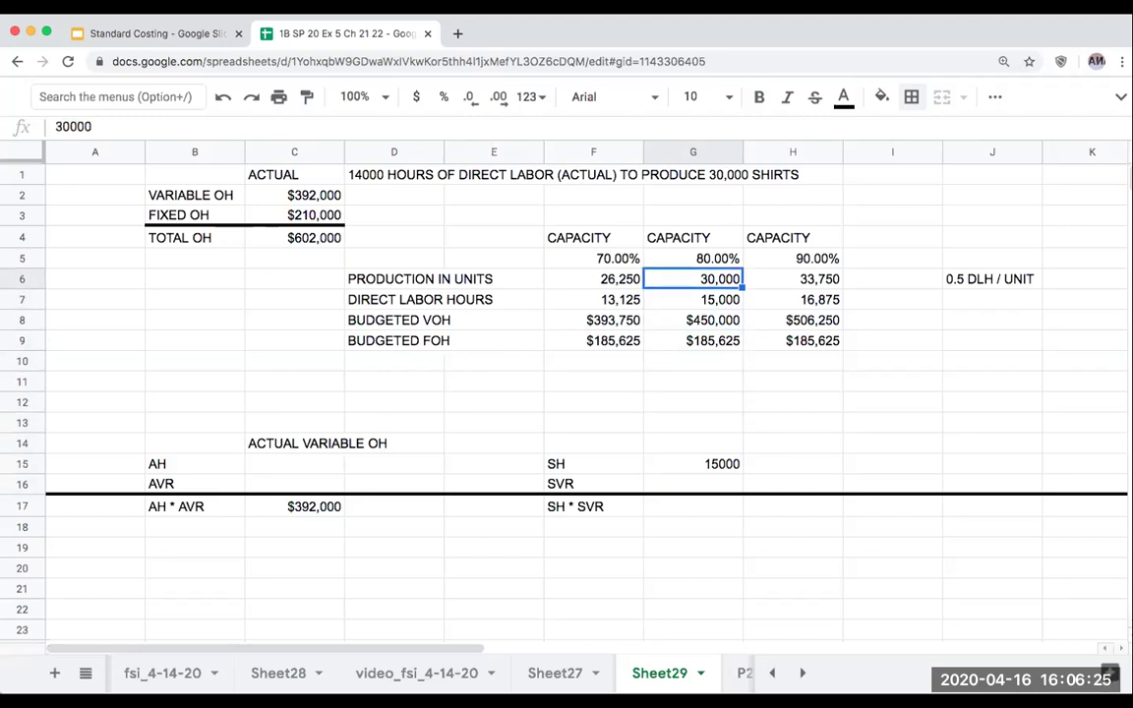
{"action": "key", "text": "Down"}
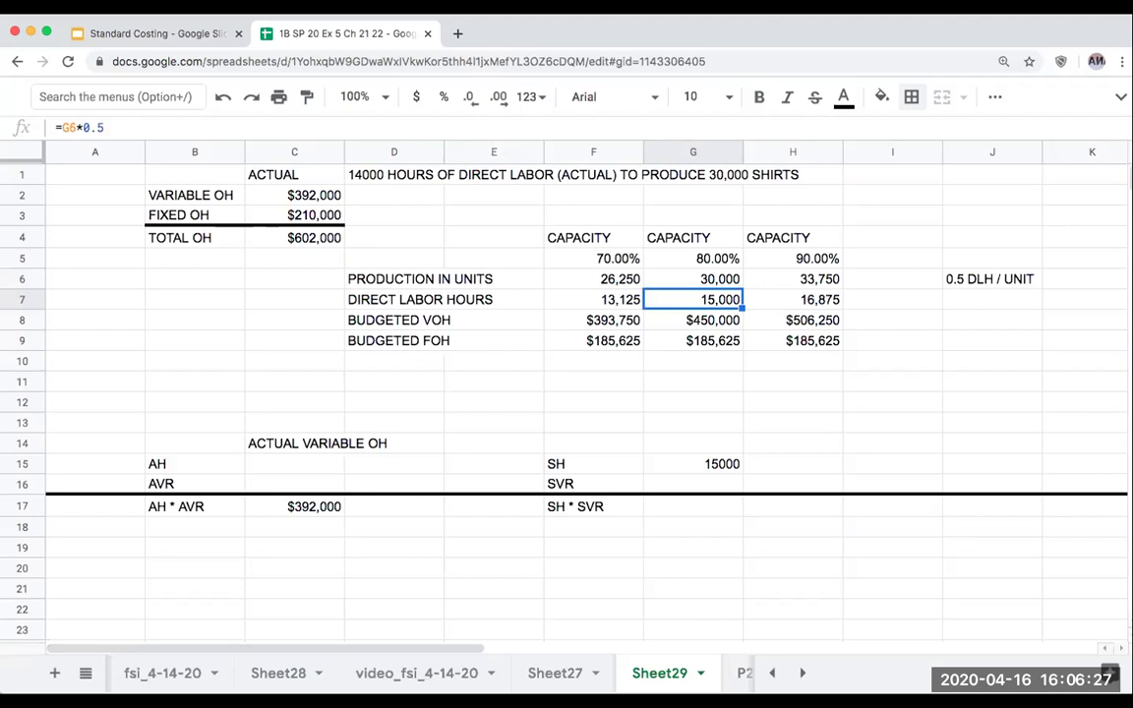
- Fill the SH * SVR value in G17 with a reference to the budgeted VOH at 80% capacity in G8
{"action": "key", "text": "Down"}
{"action": "key", "text": "Down"}
{"action": "key", "text": "Down"}
{"action": "key", "text": "Down"}
{"action": "key", "text": "Down"}
{"action": "key", "text": "Down"}
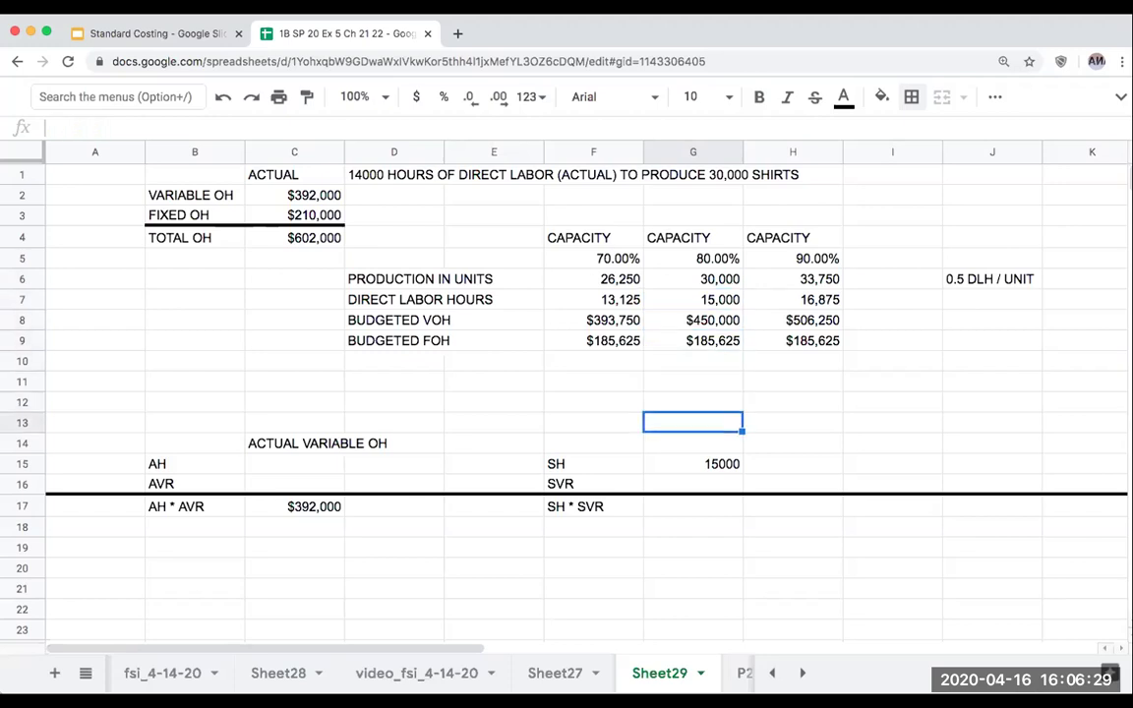
{"action": "key", "text": "Down"}
{"action": "key", "text": "Down"}
{"action": "key", "text": "Down"}
{"action": "key", "text": "Down"}
{"action": "key", "text": "Down"}
{"action": "key", "text": "Up"}
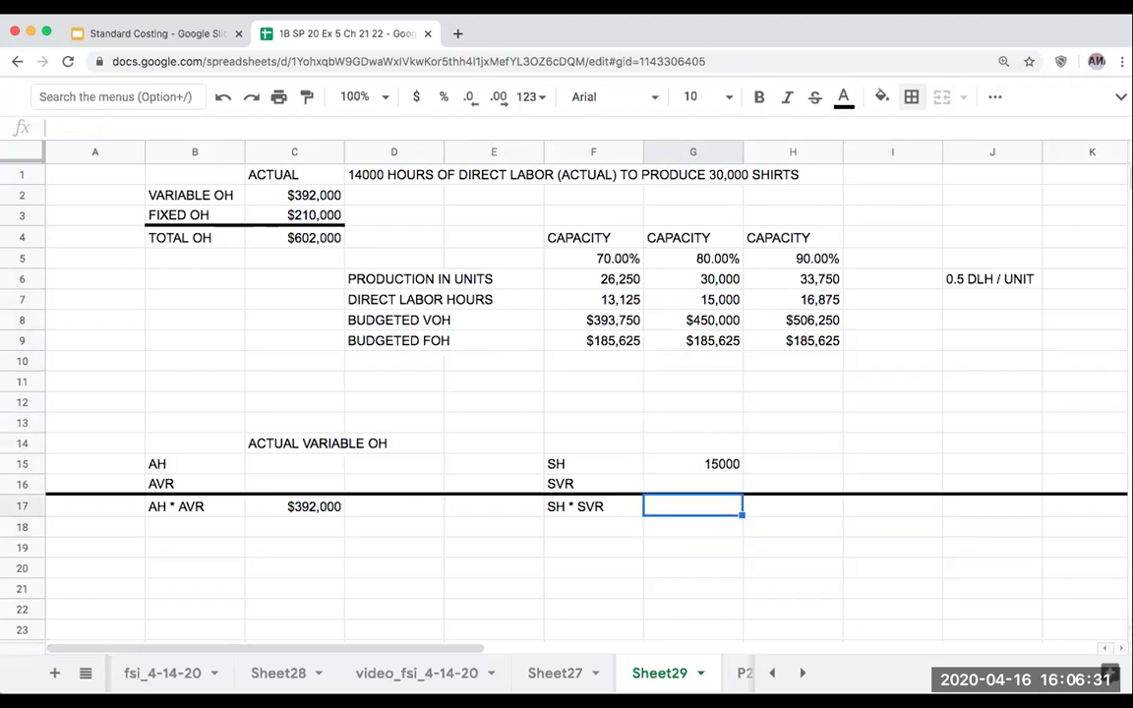
{"action": "type", "text": "+"}
{"action": "key", "text": "Up"}
{"action": "key", "text": "Up"}
{"action": "key", "text": "Up"}
{"action": "key", "text": "Up"}
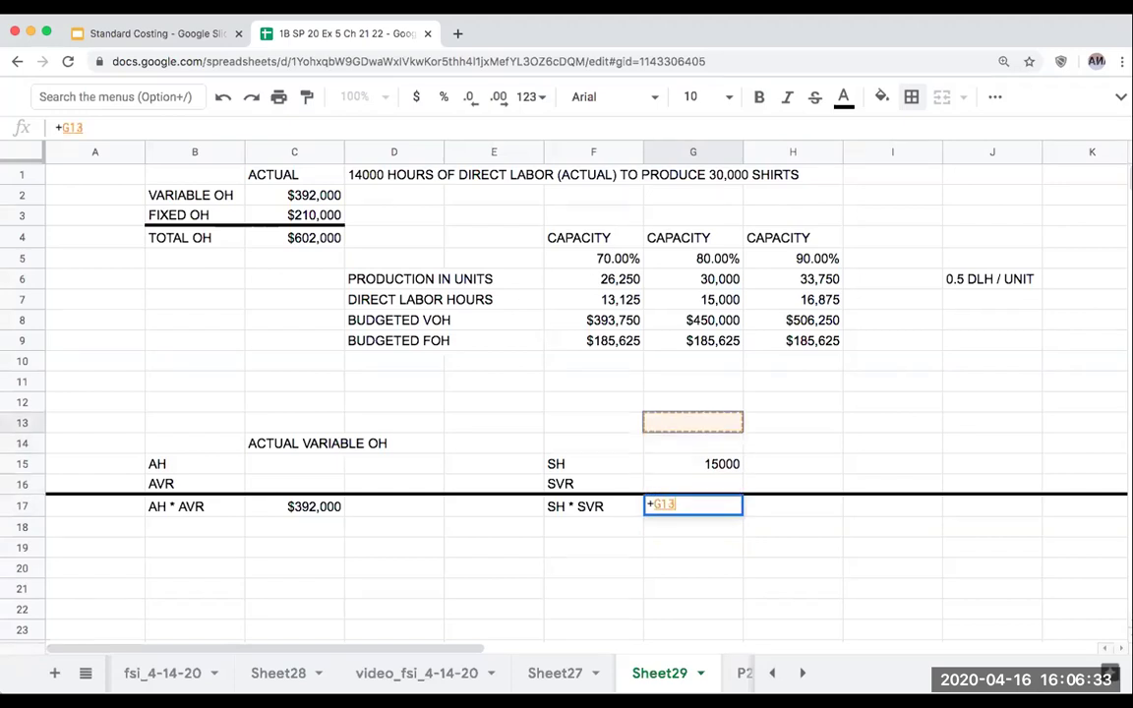
{"action": "key", "text": "Up"}
{"action": "key", "text": "Up"}
{"action": "key", "text": "Up"}
{"action": "key", "text": "Up"}
{"action": "key", "text": "Up"}
{"action": "key", "text": "Return"}
{"action": "key", "text": "Up"}
{"action": "key", "text": "Up"}
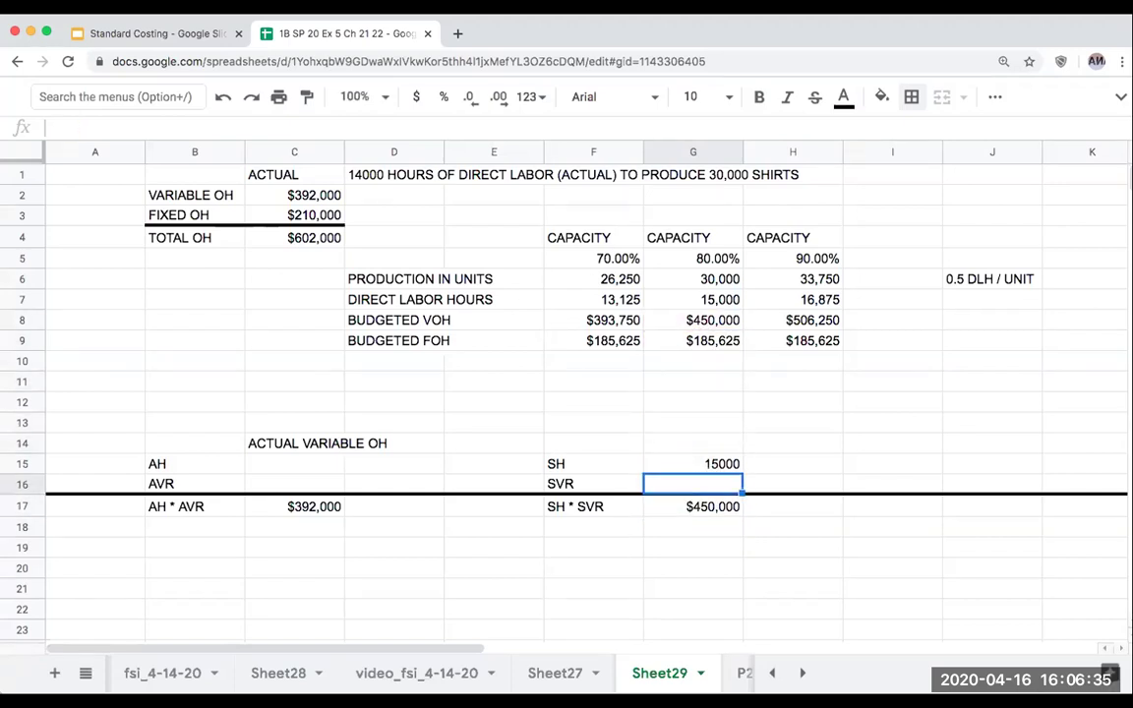
{"action": "key", "text": "Up"}
{"action": "left_click", "coordinate": [693, 505]}
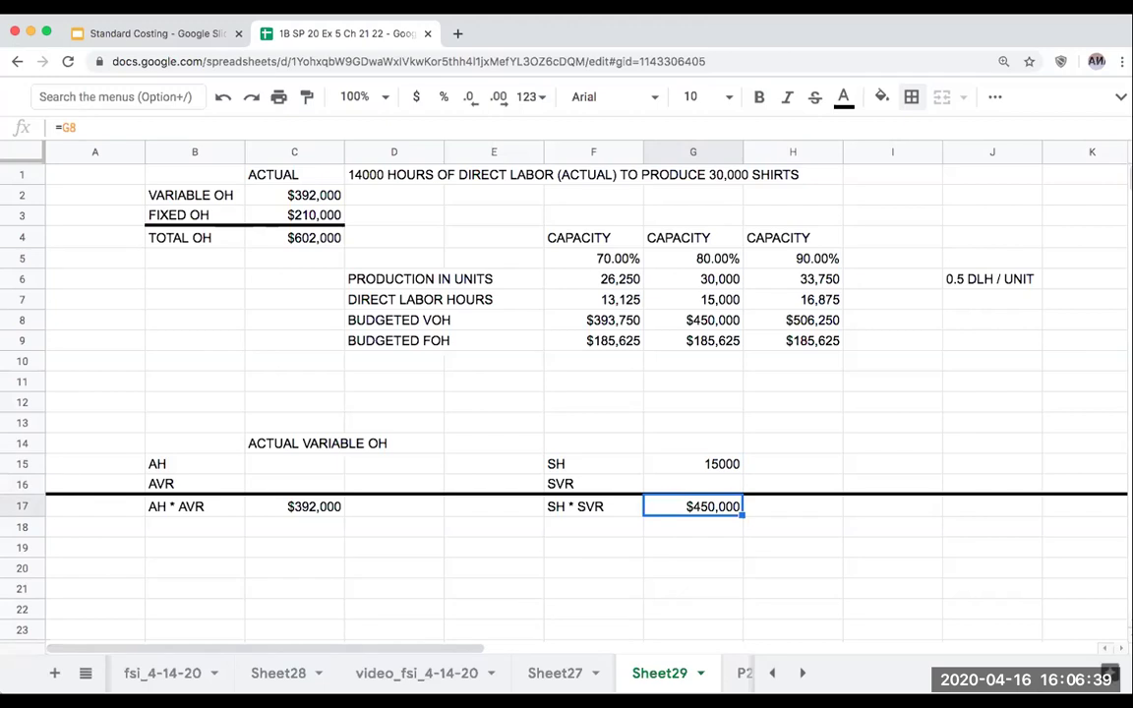
- Format the standard hours in G15 as Number with no decimal places
{"action": "left_click", "coordinate": [692, 463]}
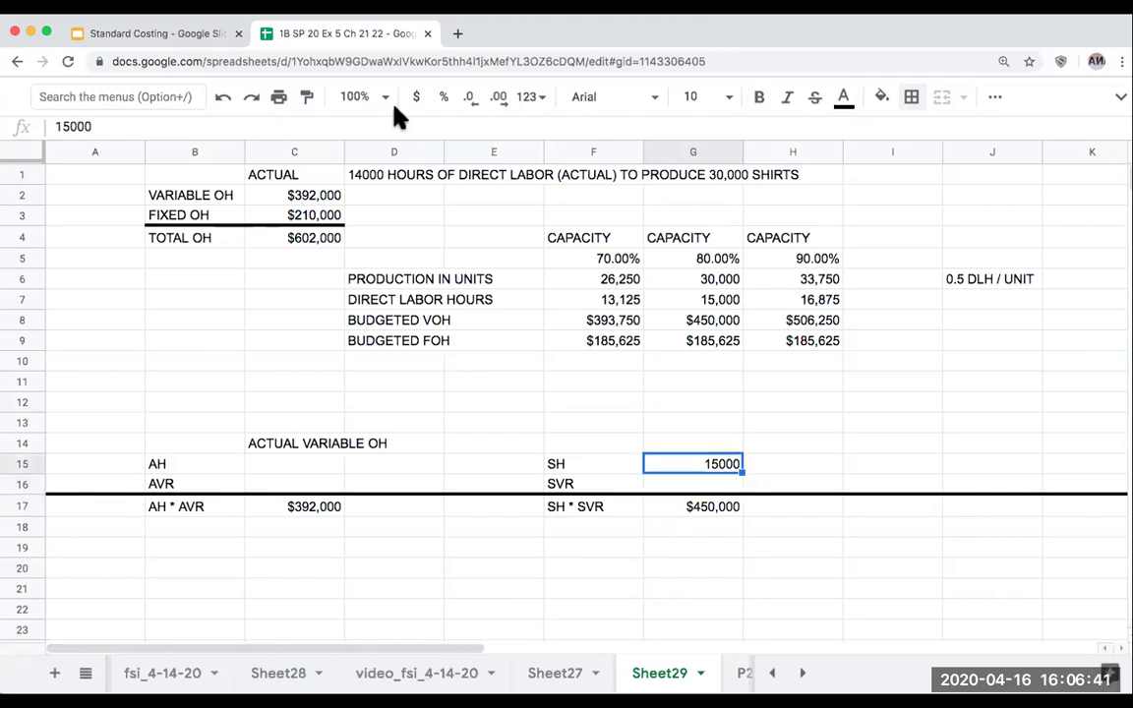
{"action": "left_click", "coordinate": [540, 98]}
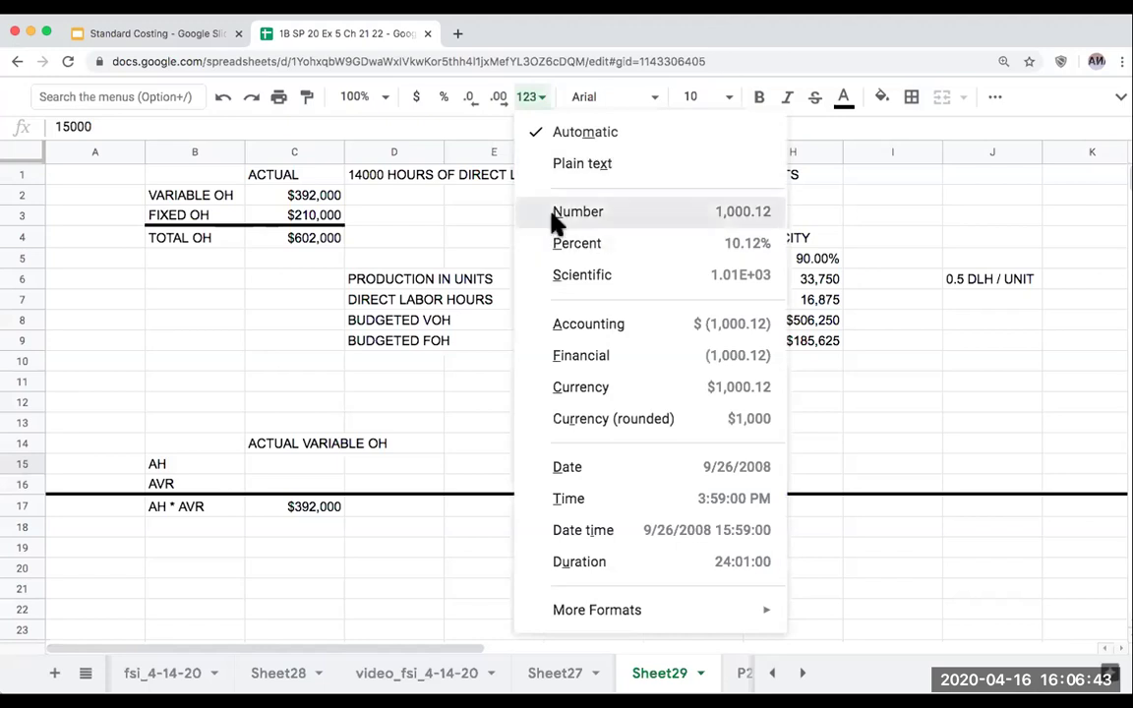
{"action": "left_click", "coordinate": [548, 212]}
{"action": "left_click", "coordinate": [470, 103]}
{"action": "left_click", "coordinate": [470, 103]}
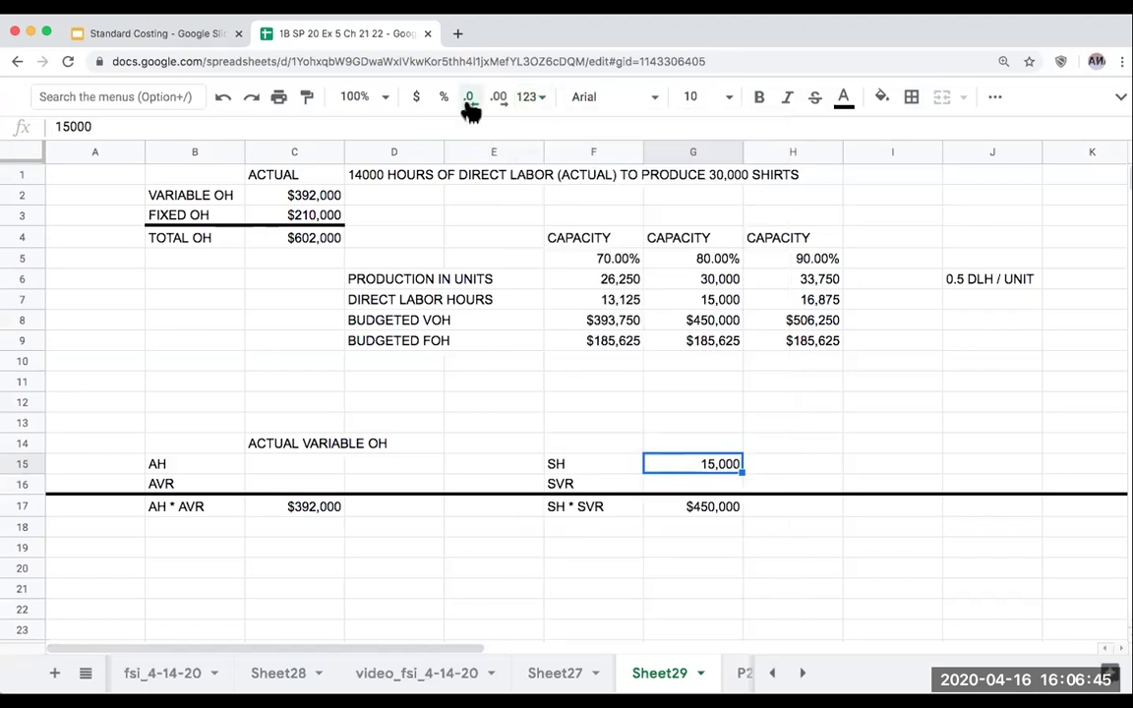
{"action": "left_click", "coordinate": [786, 468]}
- Highlight the empty SVR value cell G16 with a yellow fill
{"action": "left_click", "coordinate": [692, 483]}
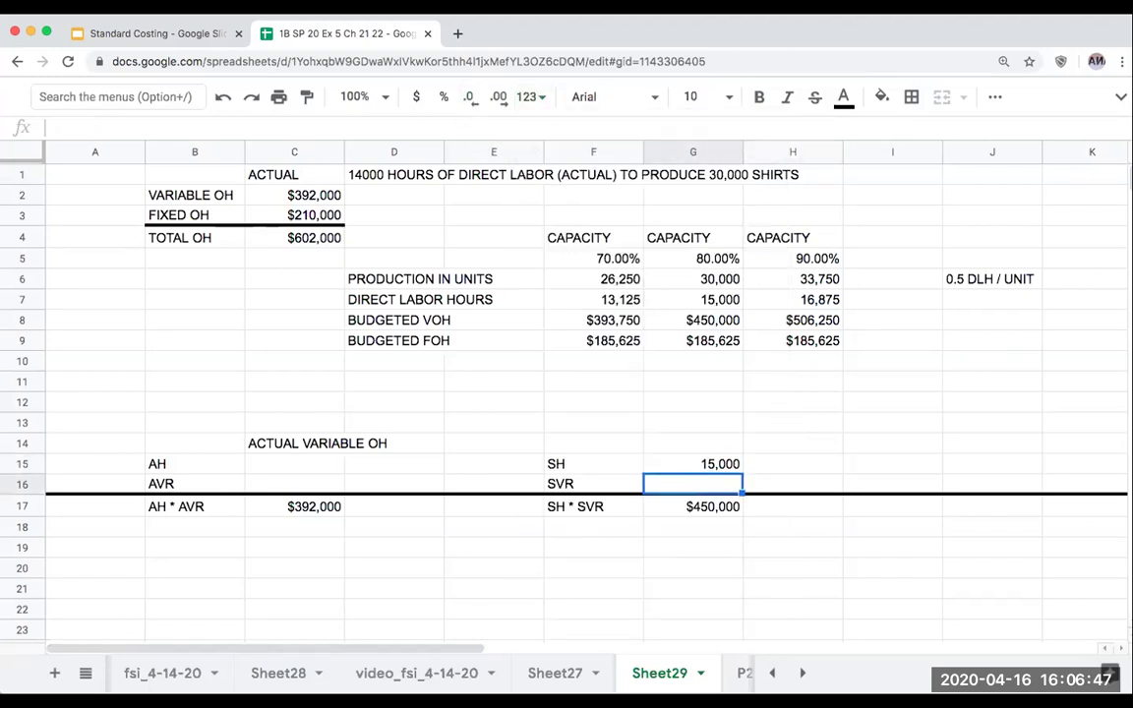
{"action": "left_click", "coordinate": [692, 527]}
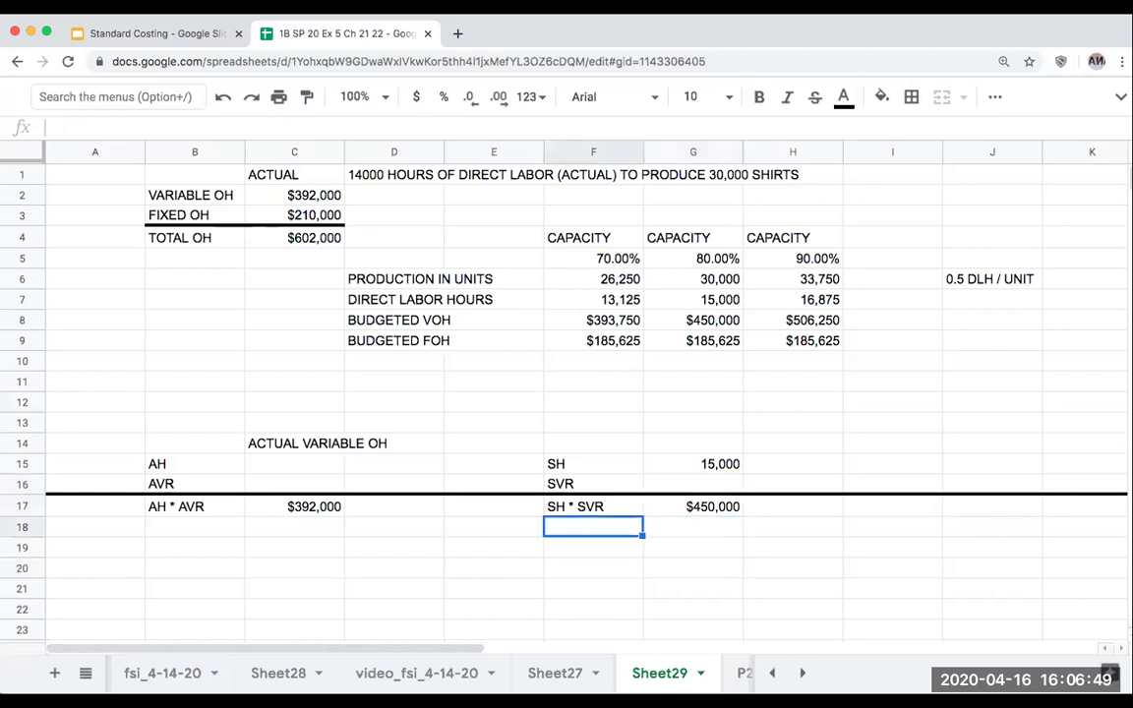
{"action": "left_click", "coordinate": [693, 483]}
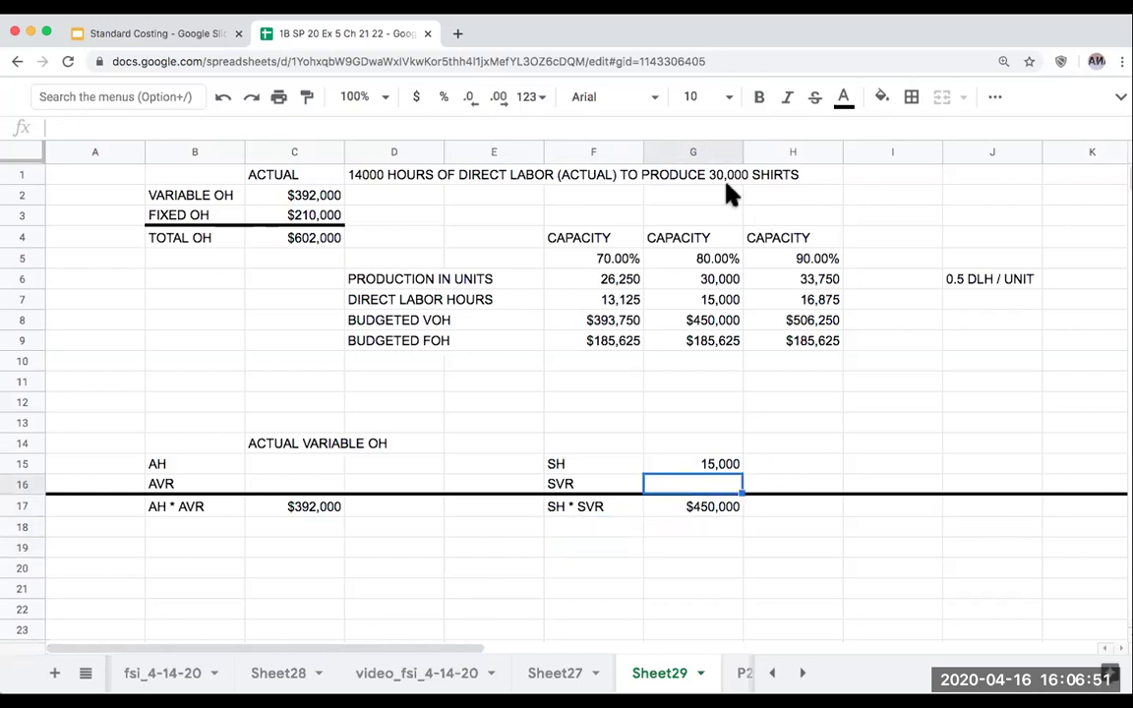
{"action": "left_click", "coordinate": [882, 97]}
{"action": "left_click", "coordinate": [957, 189]}
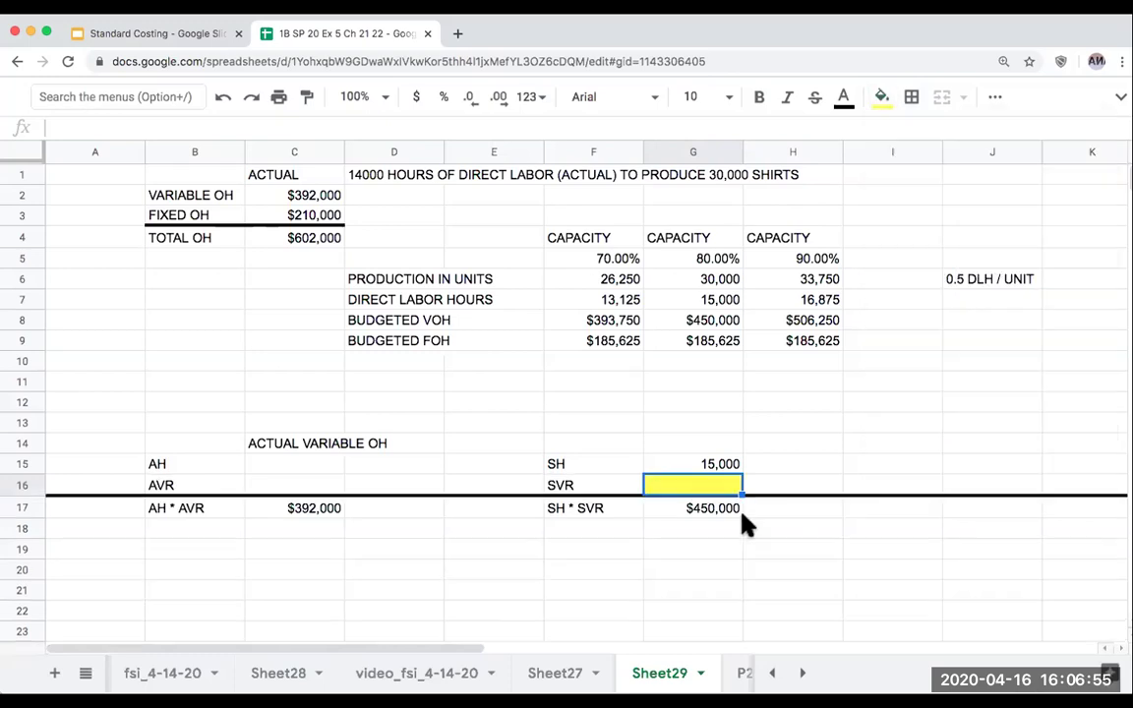
- Write the equation "15,000 * SVR = 450,000" in F19, below the SH * SVR row
{"action": "left_click", "coordinate": [597, 551]}
{"action": "left_click", "coordinate": [594, 489]}
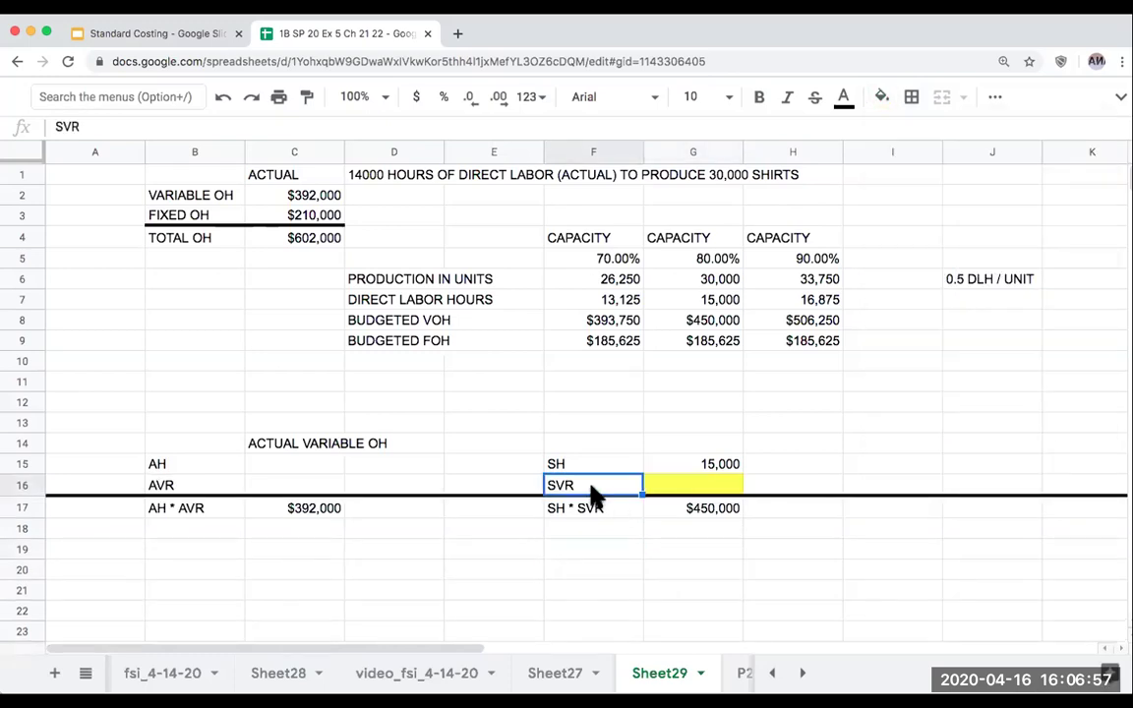
{"action": "left_click", "coordinate": [589, 551]}
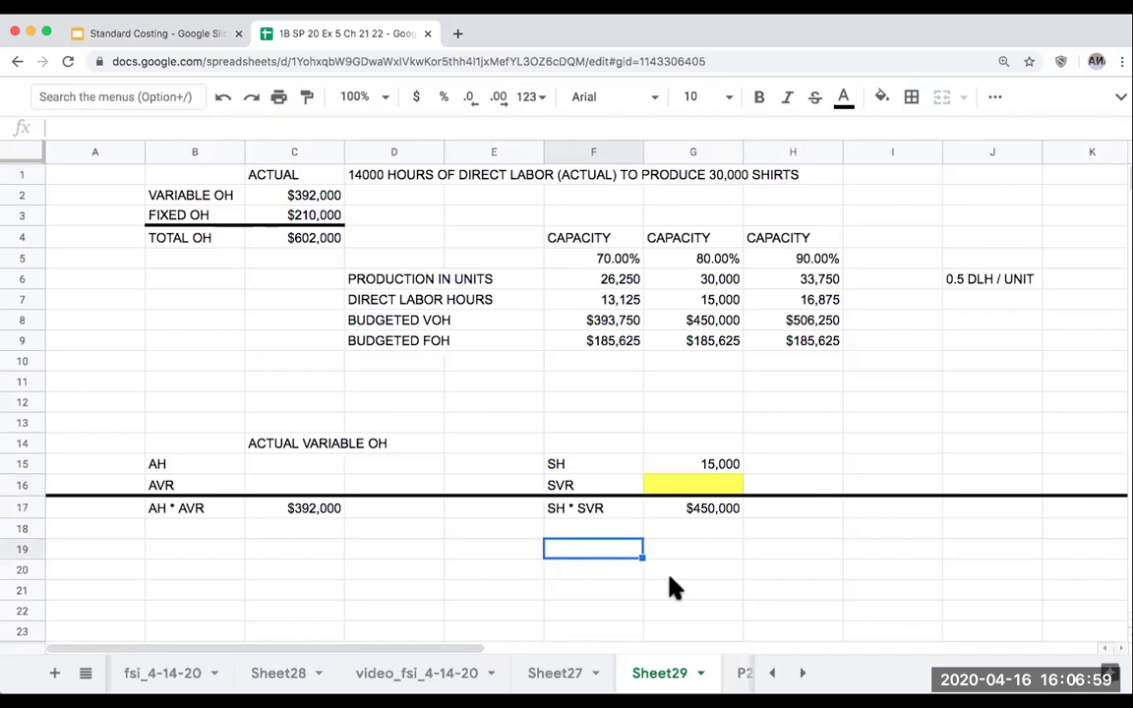
{"action": "left_click", "coordinate": [607, 516]}
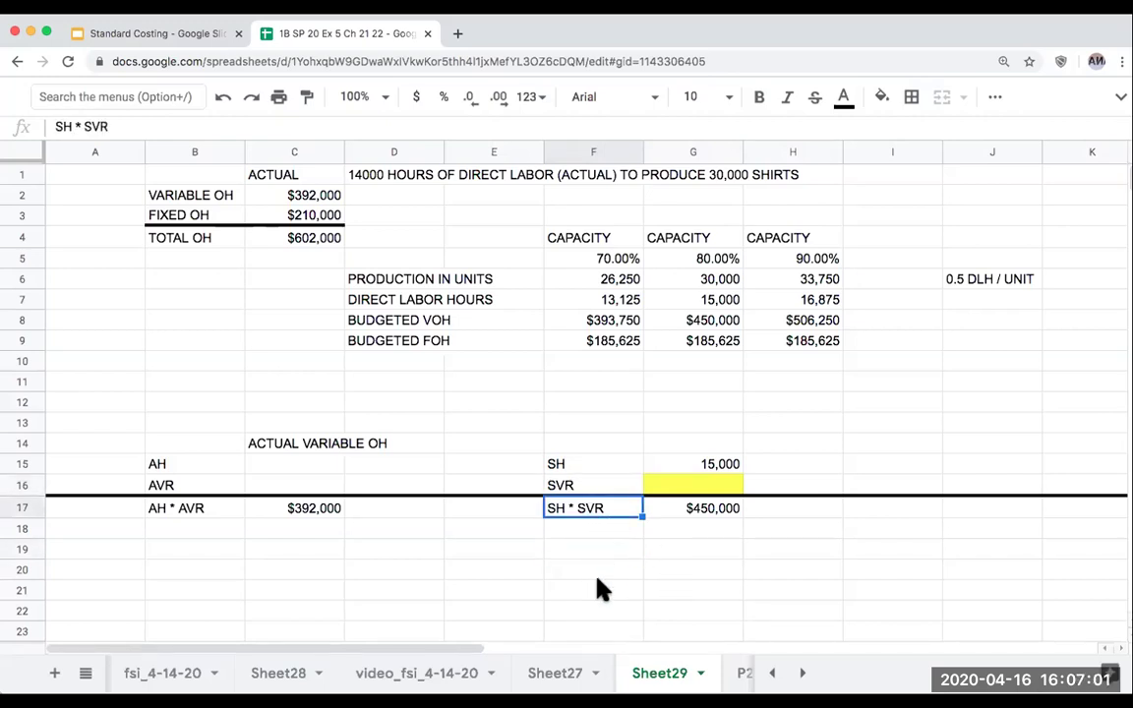
{"action": "left_click", "coordinate": [584, 551]}
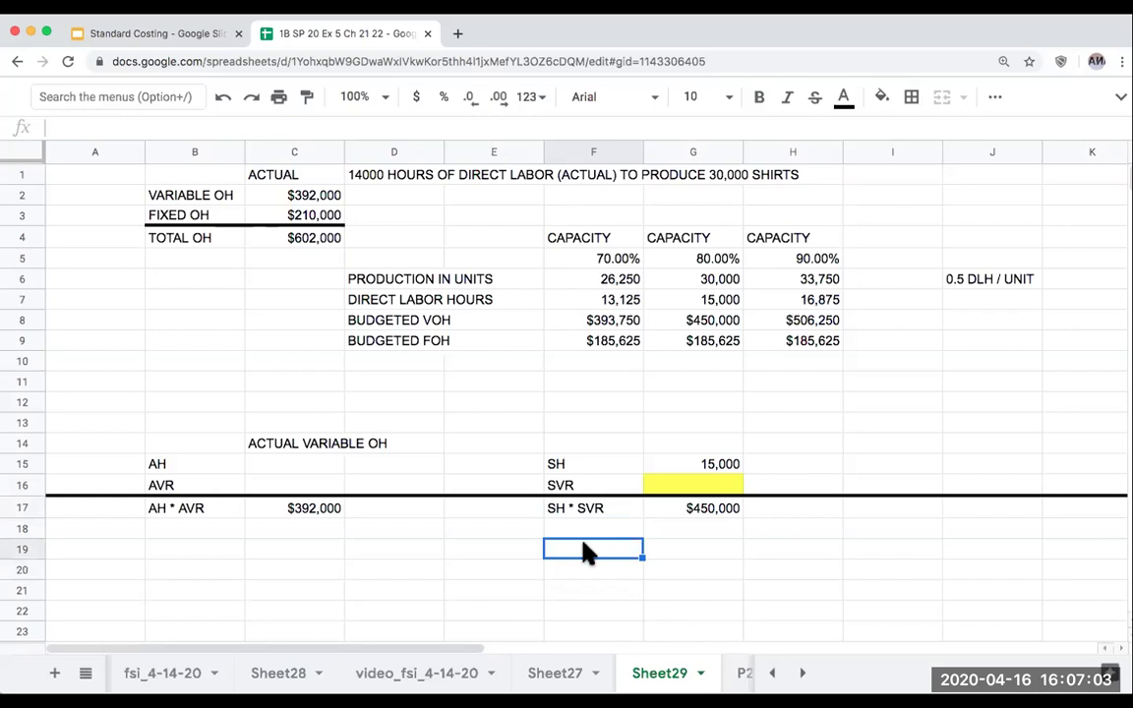
{"action": "type", "text": "150"}
{"action": "key", "text": "BackSpace"}
{"action": "type", "text": ","}
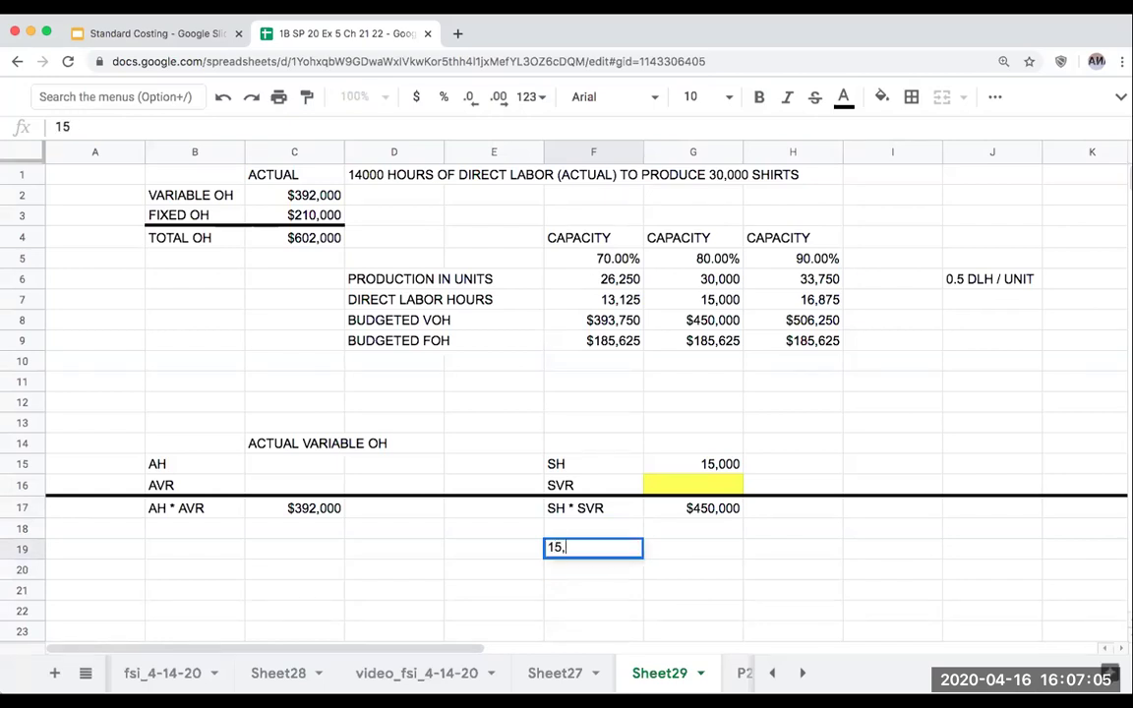
{"action": "type", "text": "000 * SVR -"}
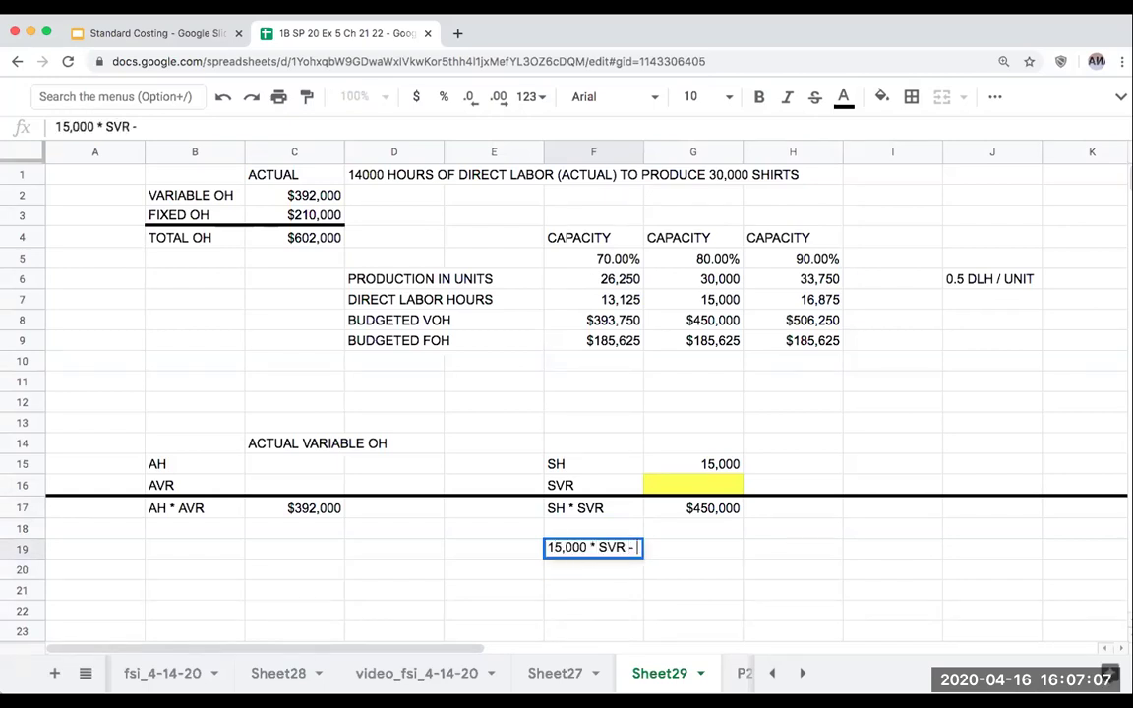
{"action": "key", "text": "BackSpace"}
{"action": "key", "text": "BackSpace"}
{"action": "type", "text": "= 450"}
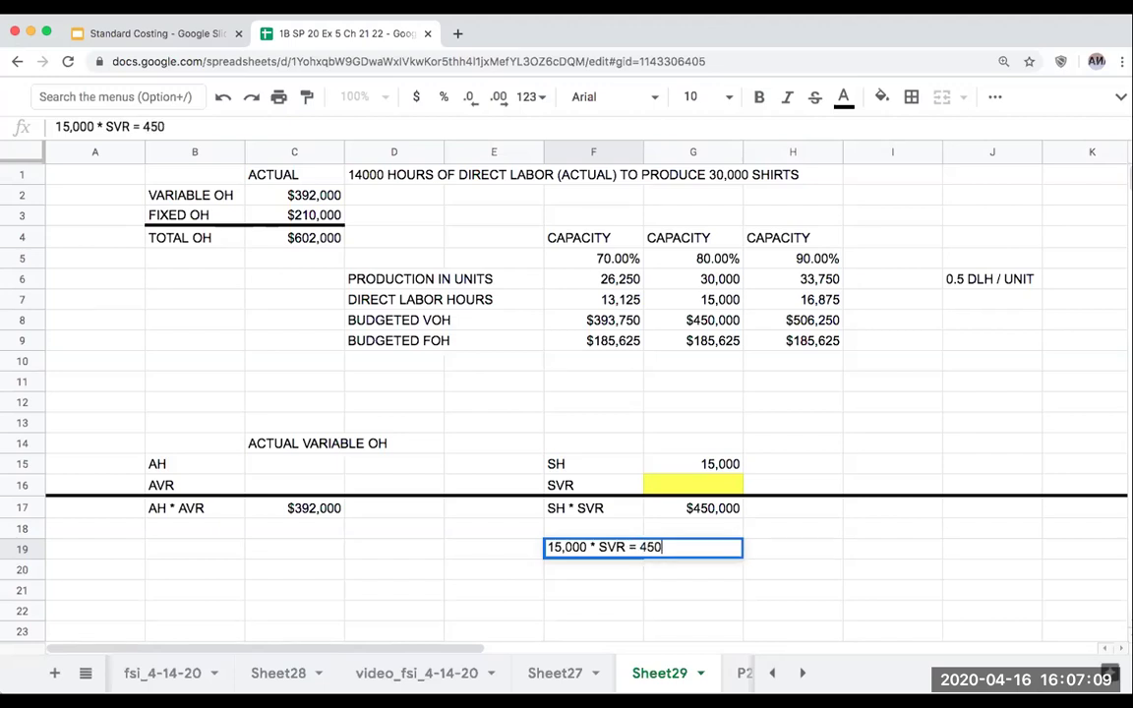
{"action": "type", "text": ",000"}
{"action": "key", "text": "Return"}
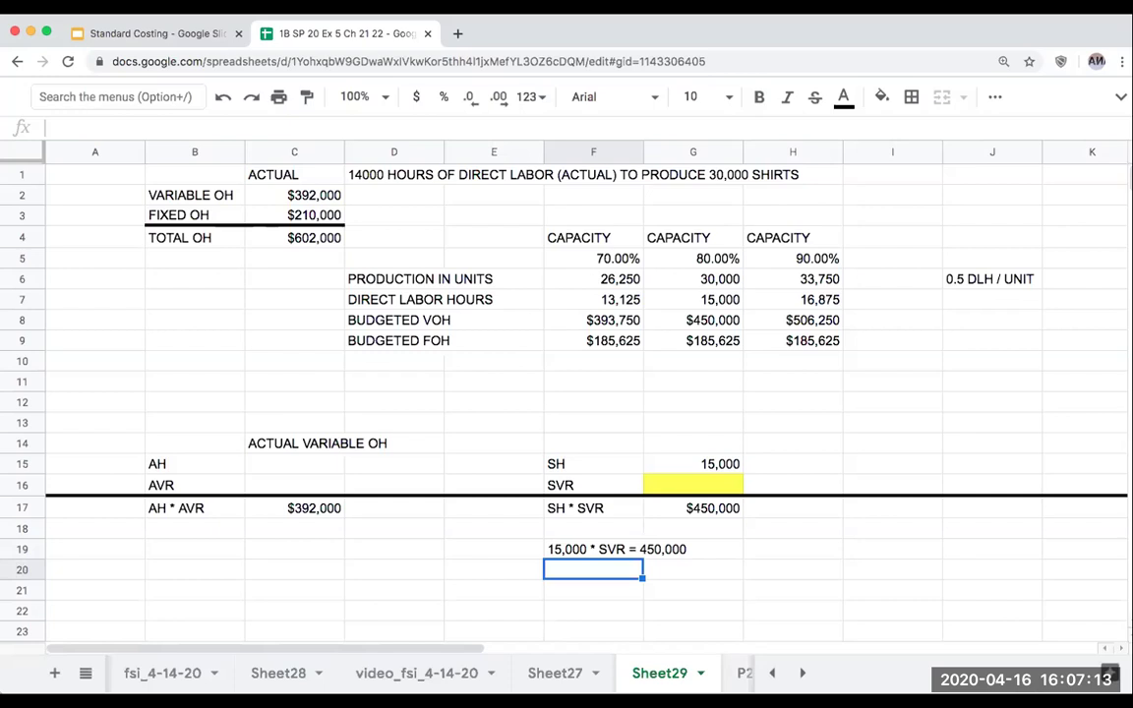
- Write the rearranged equation "SVR = 450,000/15000" in F20
{"action": "type", "text": "SVR = "}
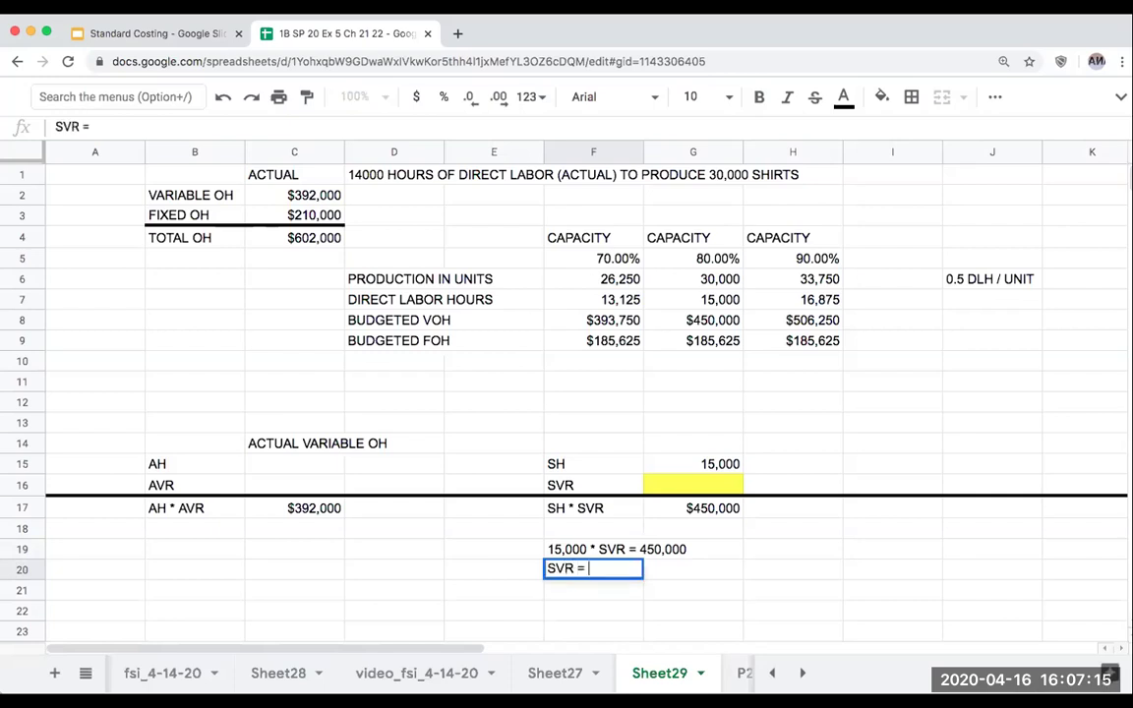
{"action": "type", "text": "450,000"}
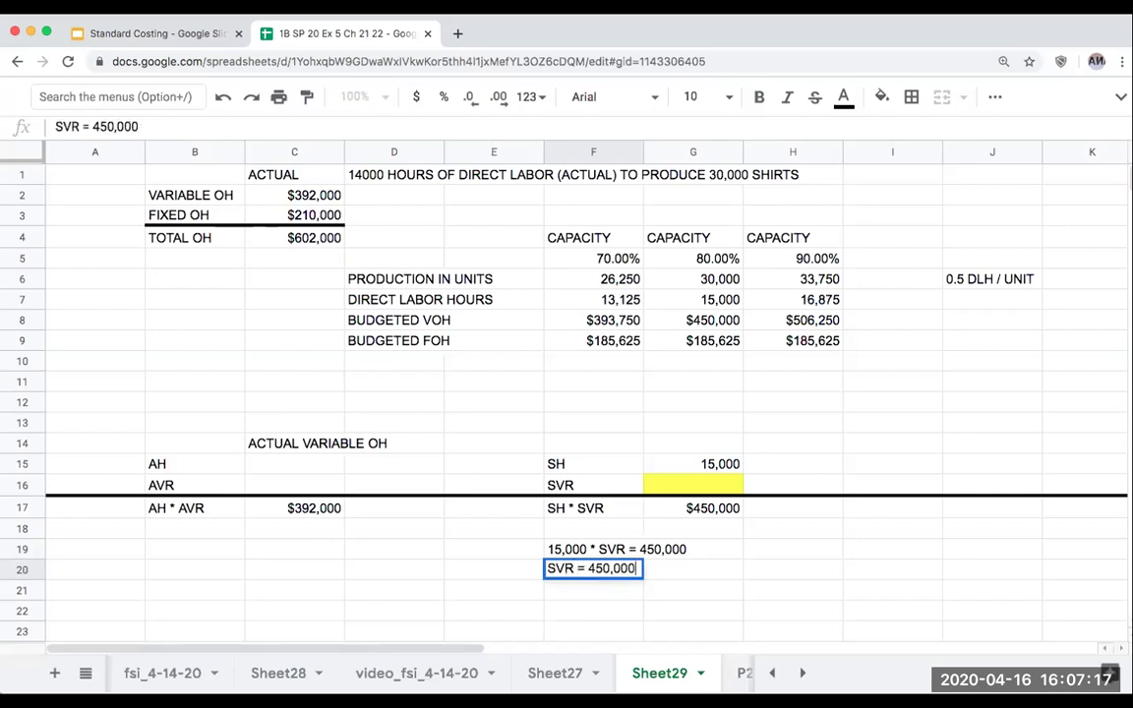
{"action": "type", "text": "/15000"}
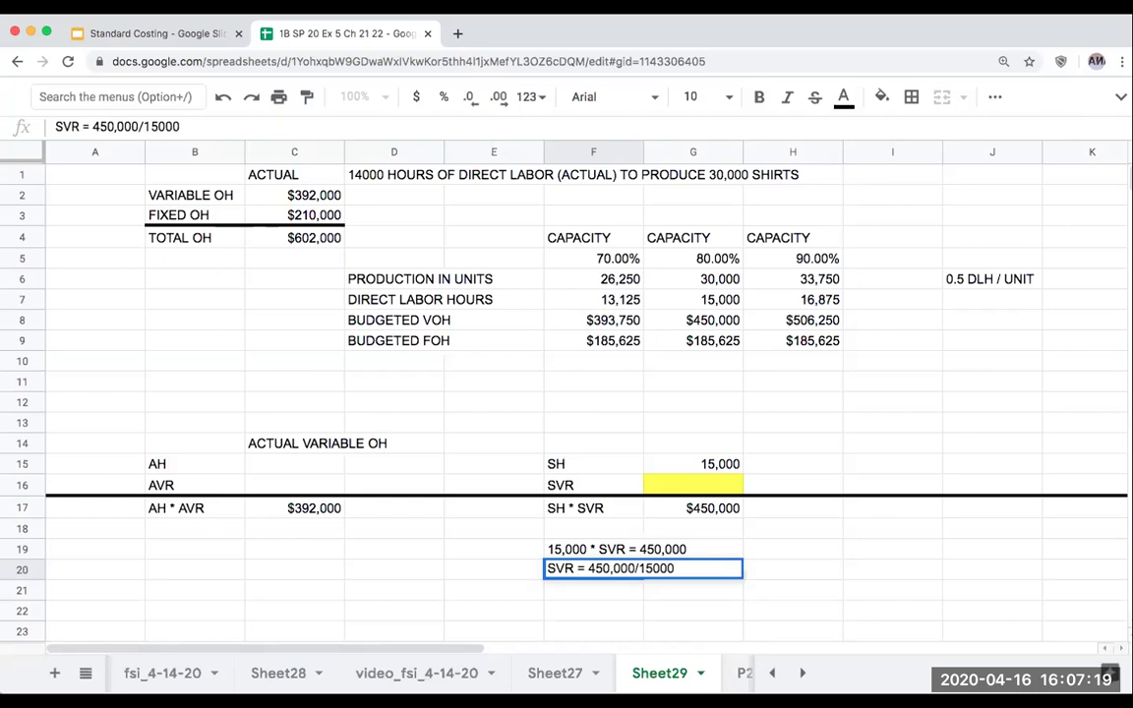
{"action": "left_click", "coordinate": [594, 549]}
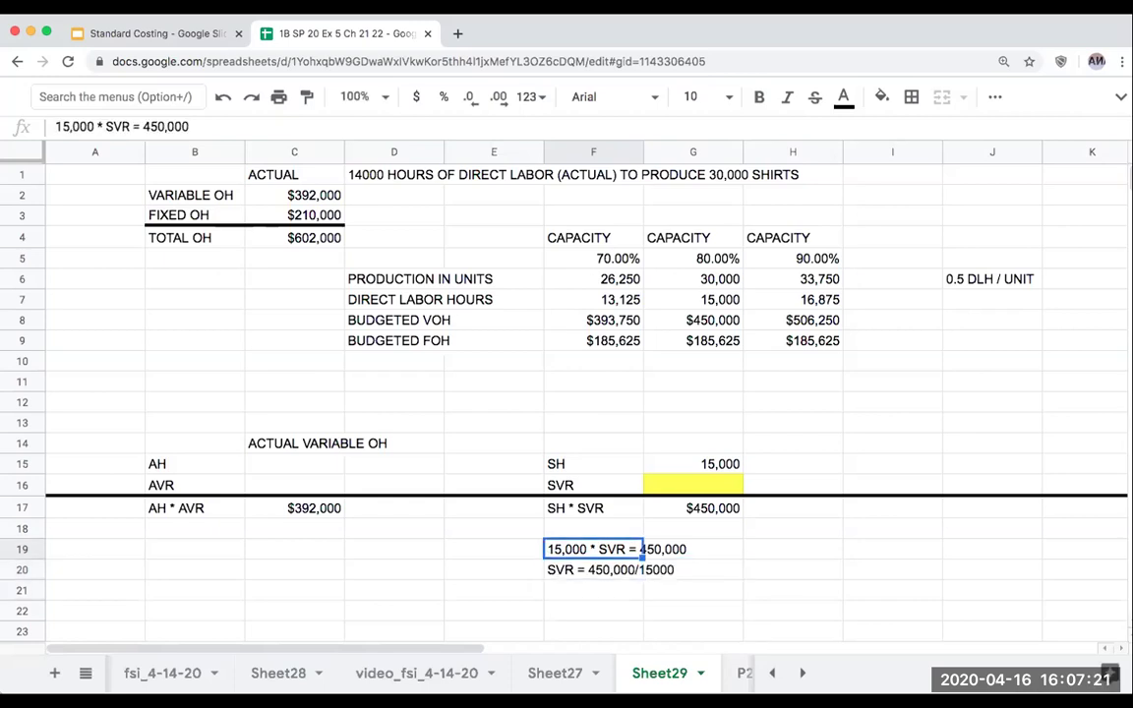
- Calculate the standard variable rate in G16 by dividing SH * SVR in G17 by the standard hours in G15
{"action": "left_click", "coordinate": [693, 485]}
{"action": "type", "text": "+"}
{"action": "left_click", "coordinate": [693, 507]}
{"action": "type", "text": "/"}
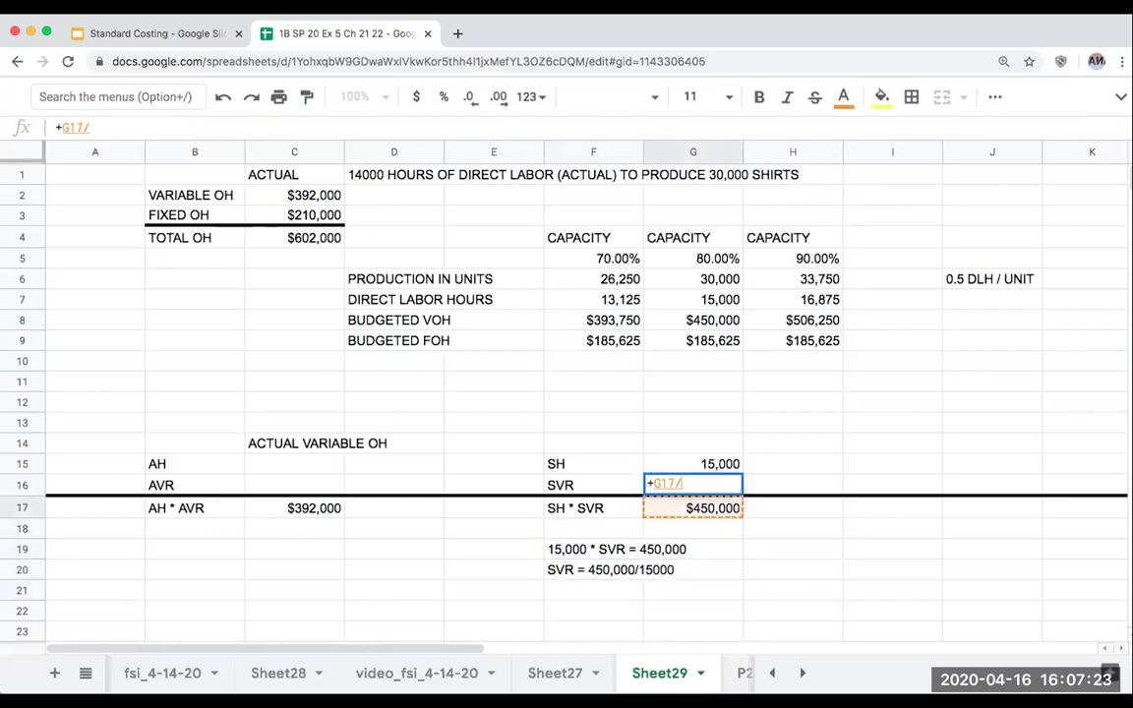
{"action": "left_click", "coordinate": [693, 463]}
{"action": "key", "text": "Return"}
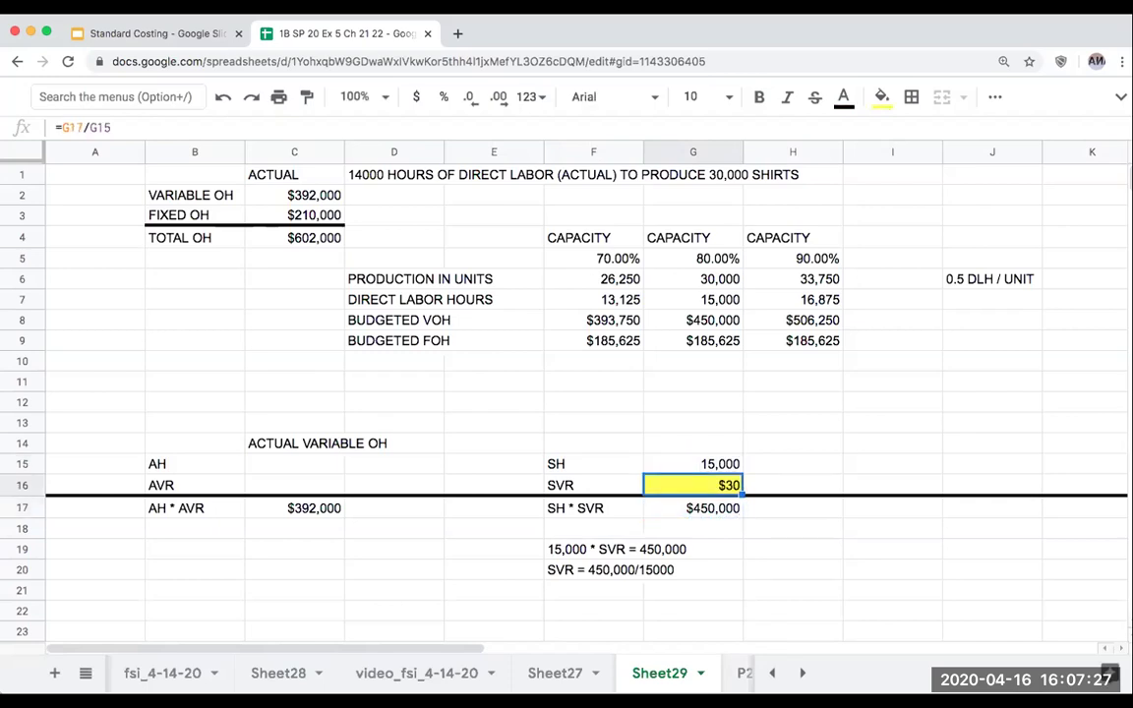
{"action": "left_click", "coordinate": [693, 464]}
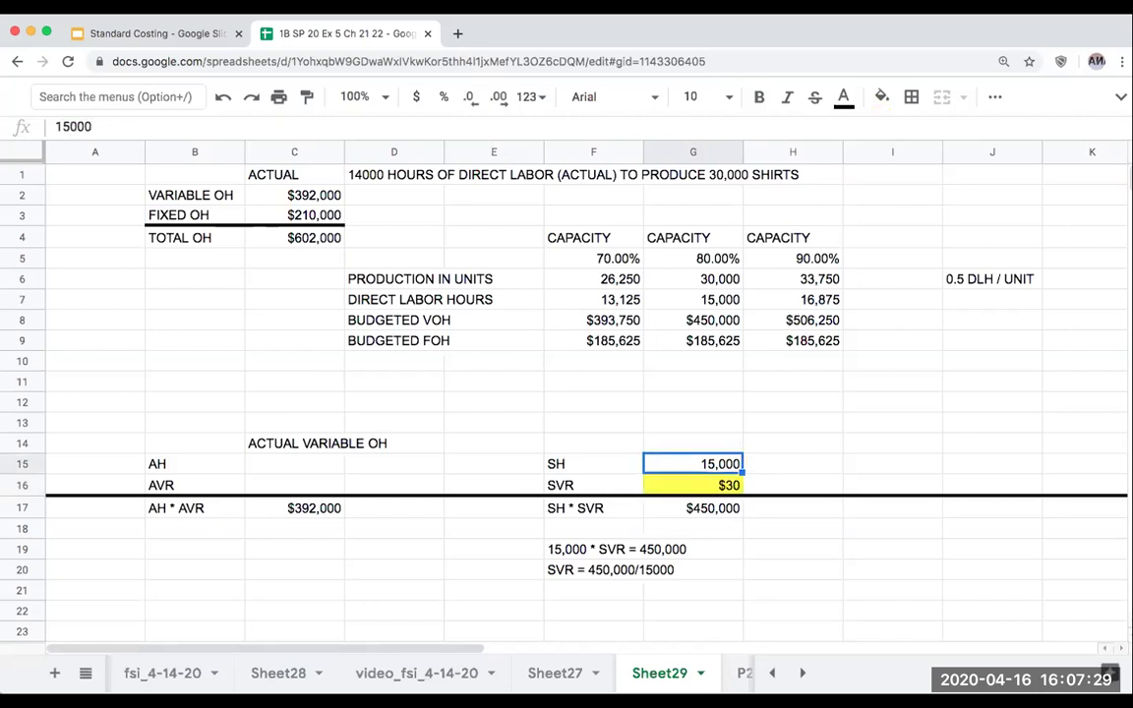
- Check the 90% capacity budgeted VOH by multiplying the labor hours in H7 by 30 in H11, and clear the test formula
{"action": "left_click", "coordinate": [891, 443]}
{"action": "left_click", "coordinate": [792, 401]}
{"action": "left_click", "coordinate": [792, 382]}
{"action": "left_click", "coordinate": [792, 361]}
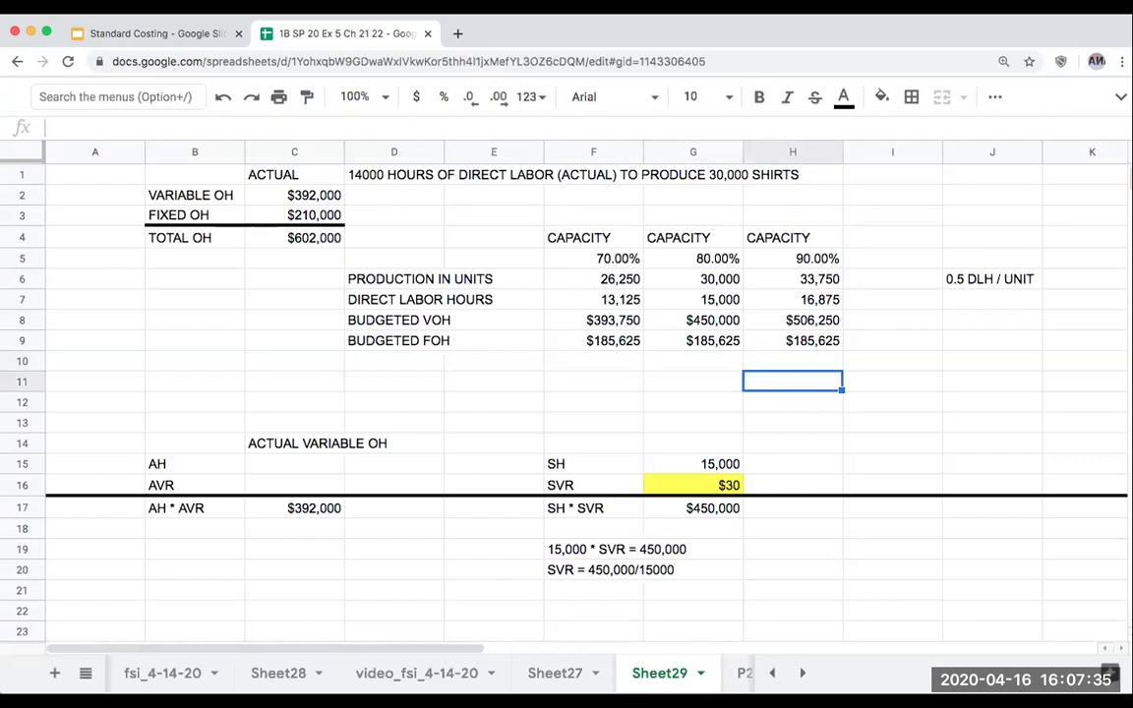
{"action": "left_click", "coordinate": [891, 360]}
{"action": "left_click", "coordinate": [793, 320]}
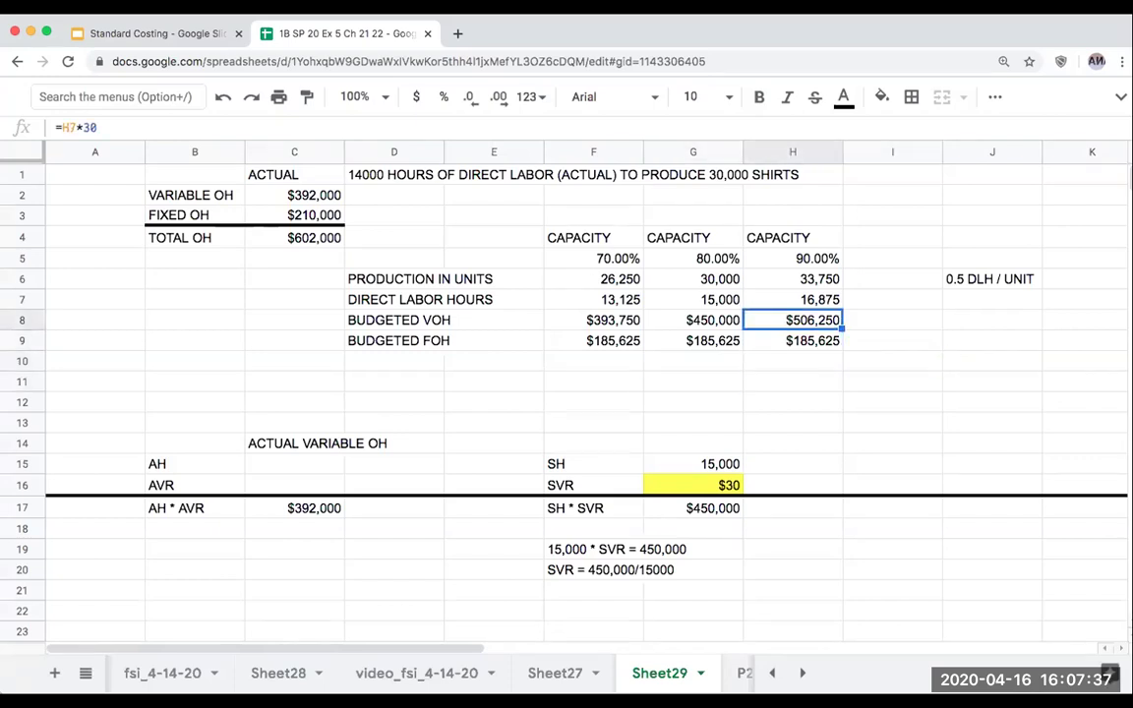
{"action": "left_click", "coordinate": [792, 382]}
{"action": "type", "text": "+"}
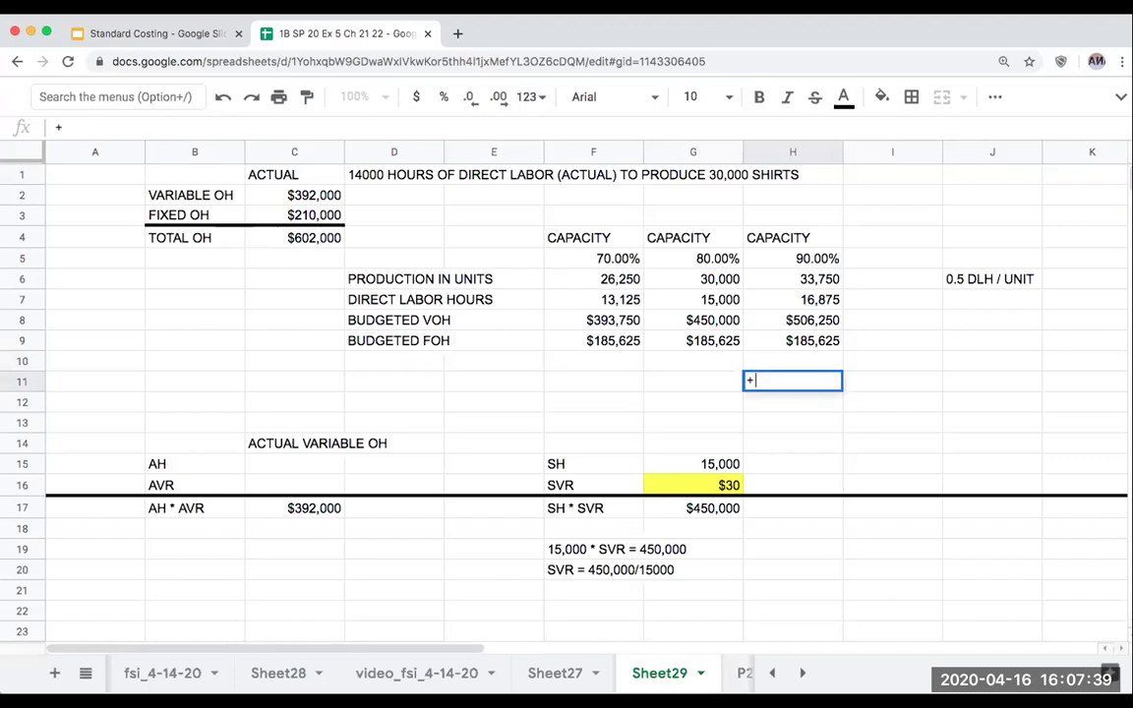
{"action": "key", "text": "Up"}
{"action": "key", "text": "Up"}
{"action": "key", "text": "Up"}
{"action": "key", "text": "Up"}
{"action": "type", "text": "*30"}
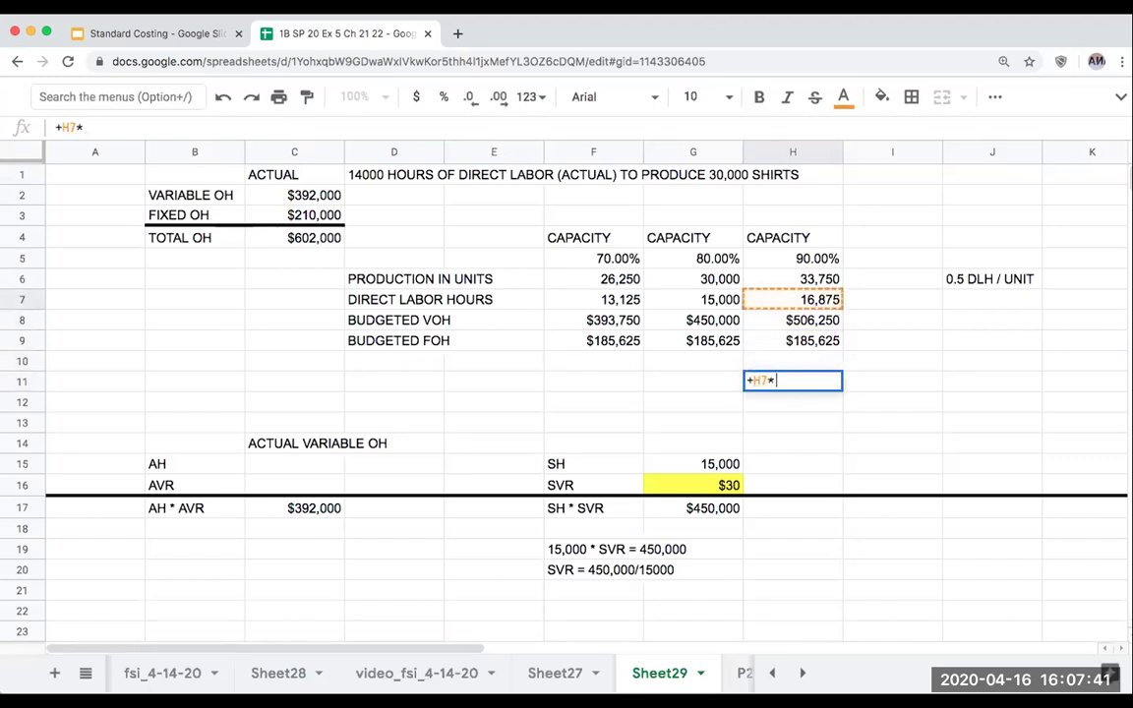
{"action": "key", "text": "Return"}
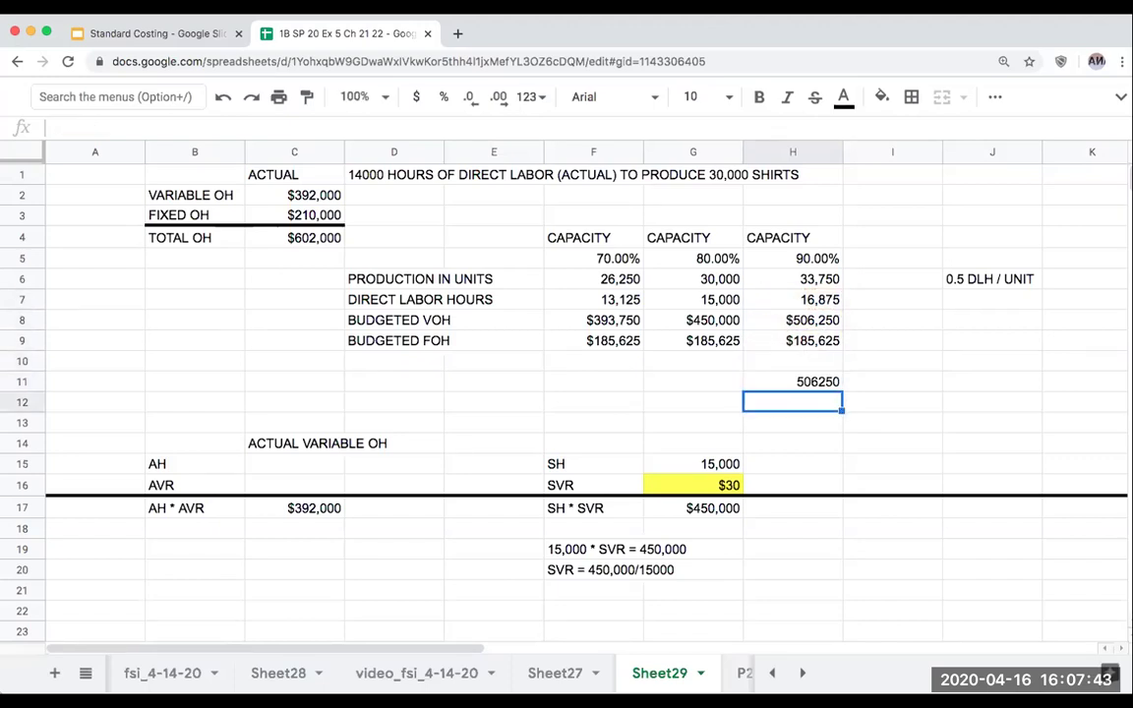
{"action": "left_click", "coordinate": [792, 381]}
{"action": "key", "text": "Delete"}
- Check the 70% capacity budgeted VOH by multiplying the labor hours in F7 by 30 in F11, and clear the test formula
{"action": "key", "text": "Left"}
{"action": "key", "text": "Left"}
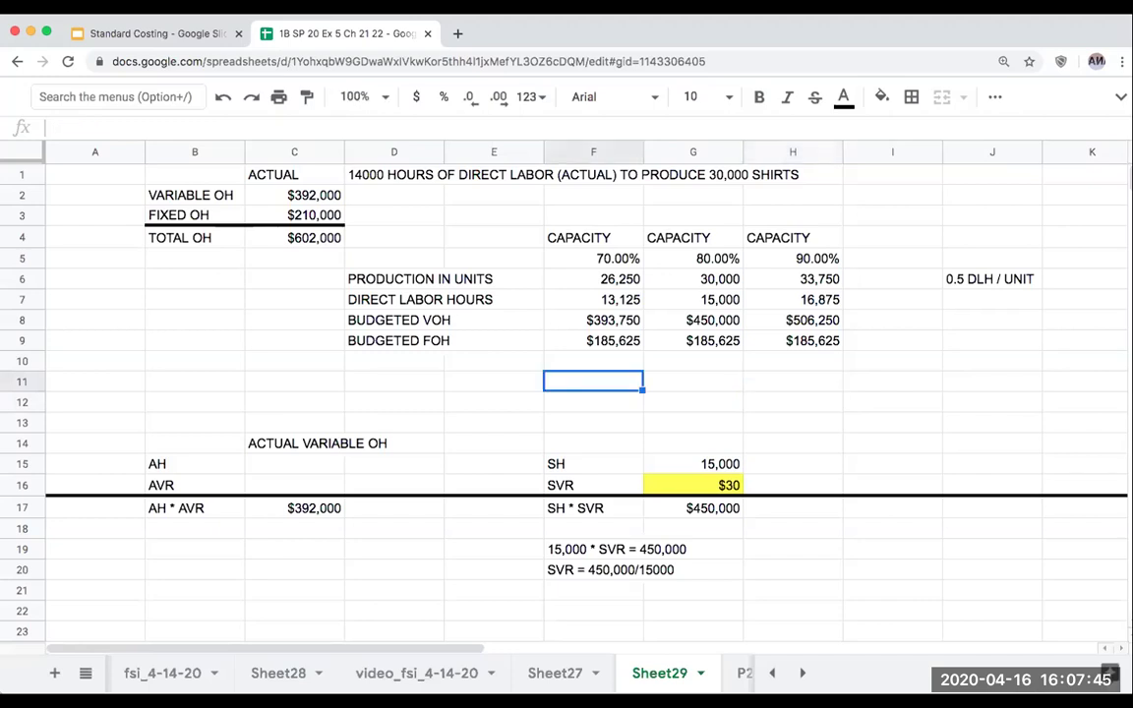
{"action": "key", "text": "Up"}
{"action": "key", "text": "Up"}
{"action": "key", "text": "Up"}
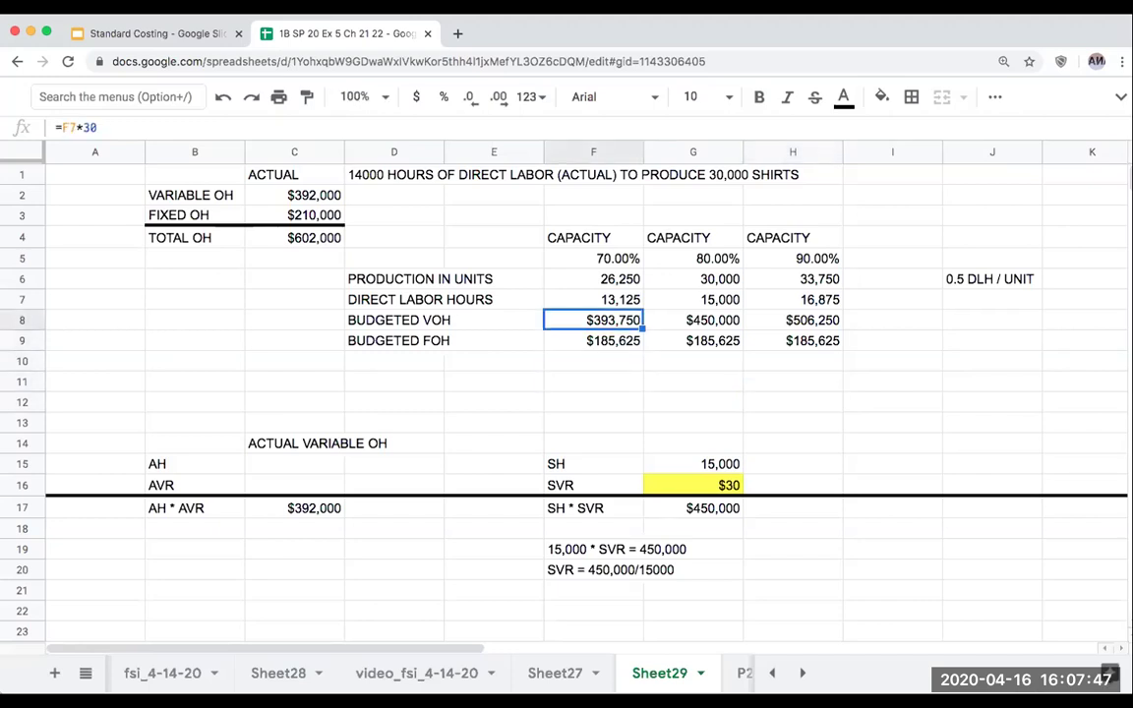
{"action": "key", "text": "Down"}
{"action": "key", "text": "Down"}
{"action": "key", "text": "Down"}
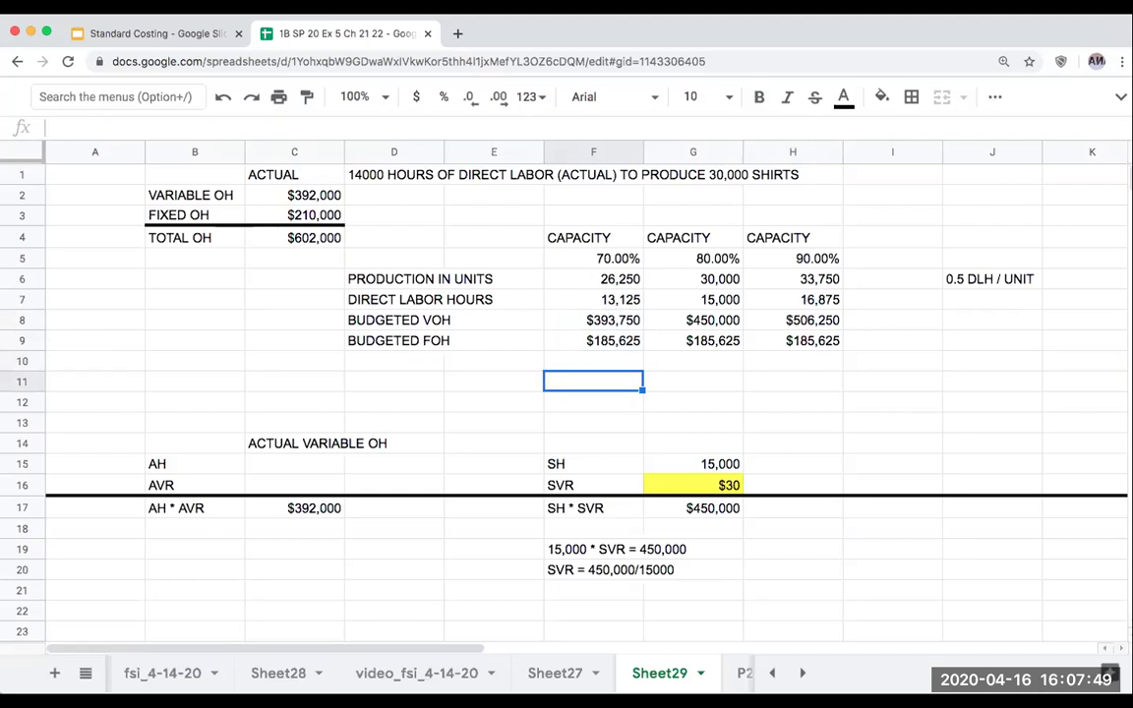
{"action": "type", "text": "+"}
{"action": "key", "text": "Up"}
{"action": "key", "text": "Up"}
{"action": "key", "text": "Up"}
{"action": "key", "text": "Up"}
{"action": "type", "text": "*30"}
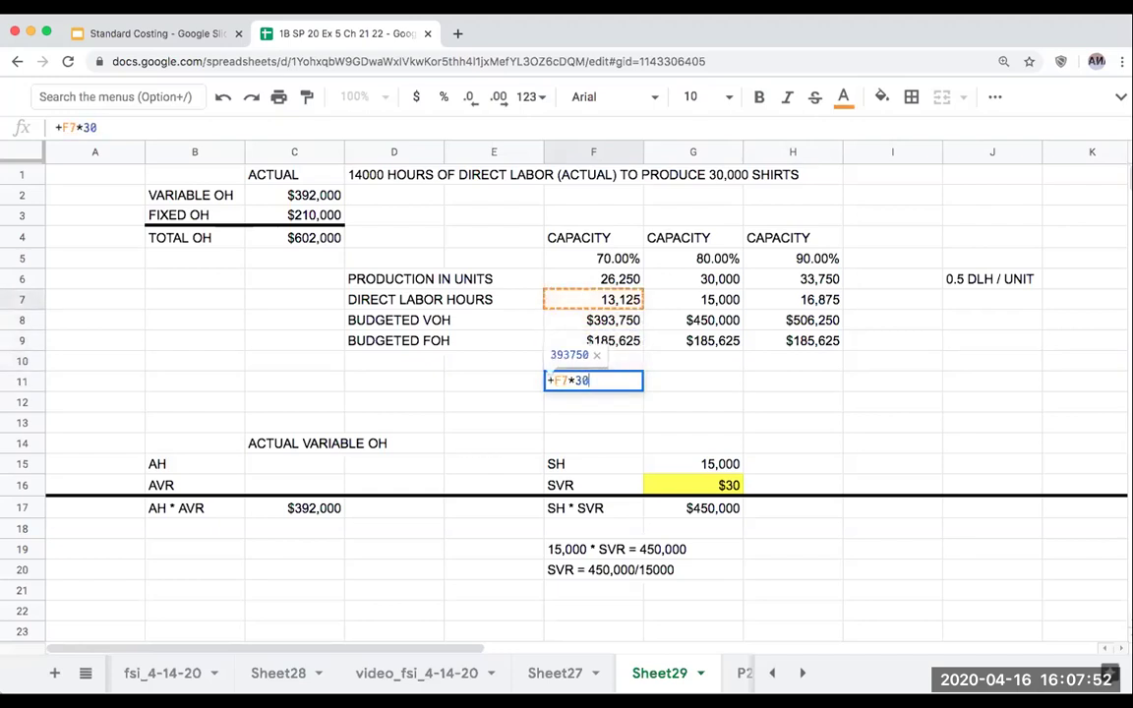
{"action": "key", "text": "Return"}
{"action": "key", "text": "Up"}
{"action": "key", "text": "Delete"}
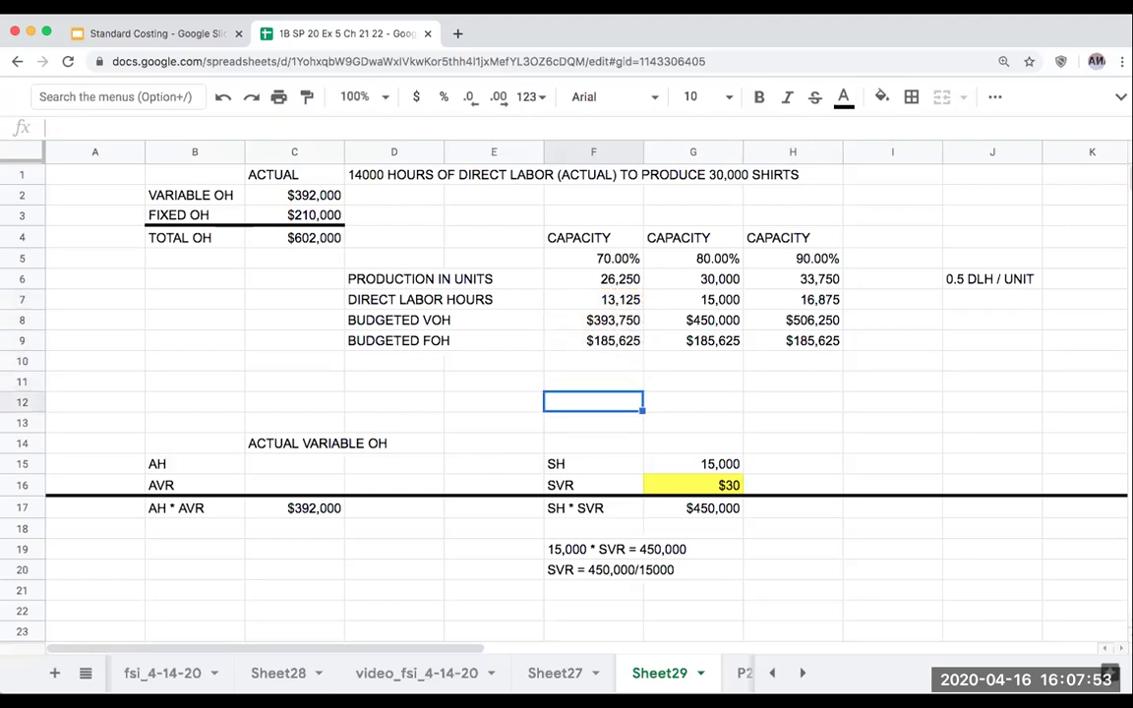
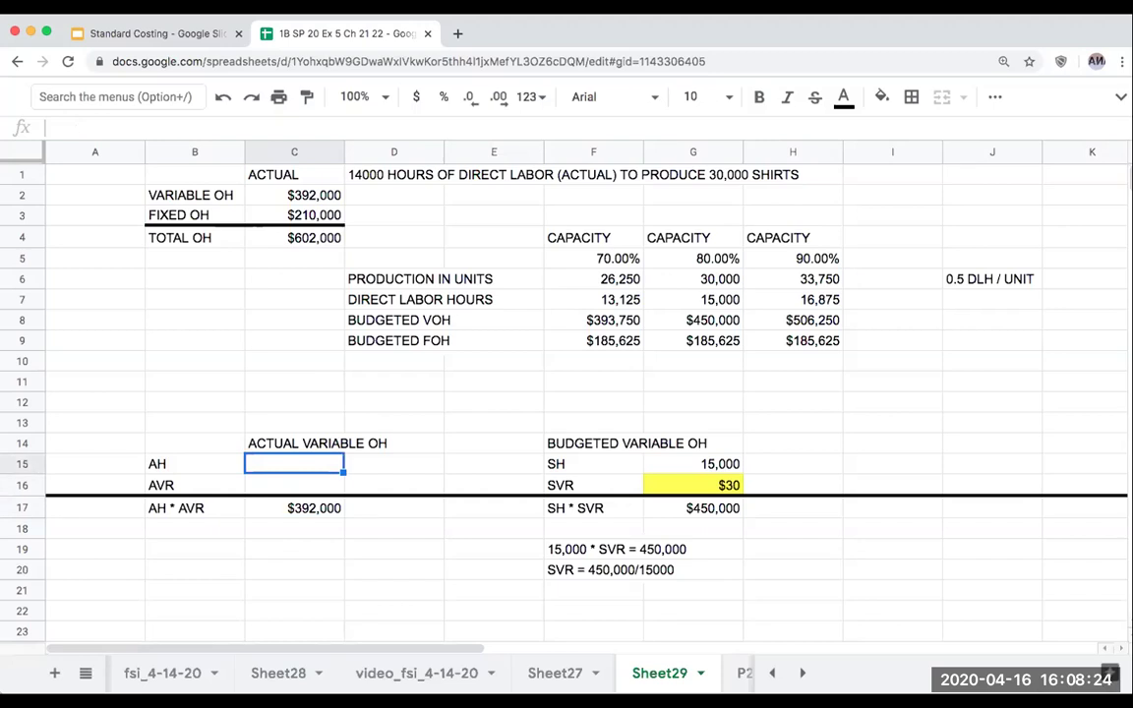
- Enter 14000 as the actual hours in C15 and format it as Number with no decimal places
{"action": "type", "text": "14000"}
{"action": "key", "text": "Return"}
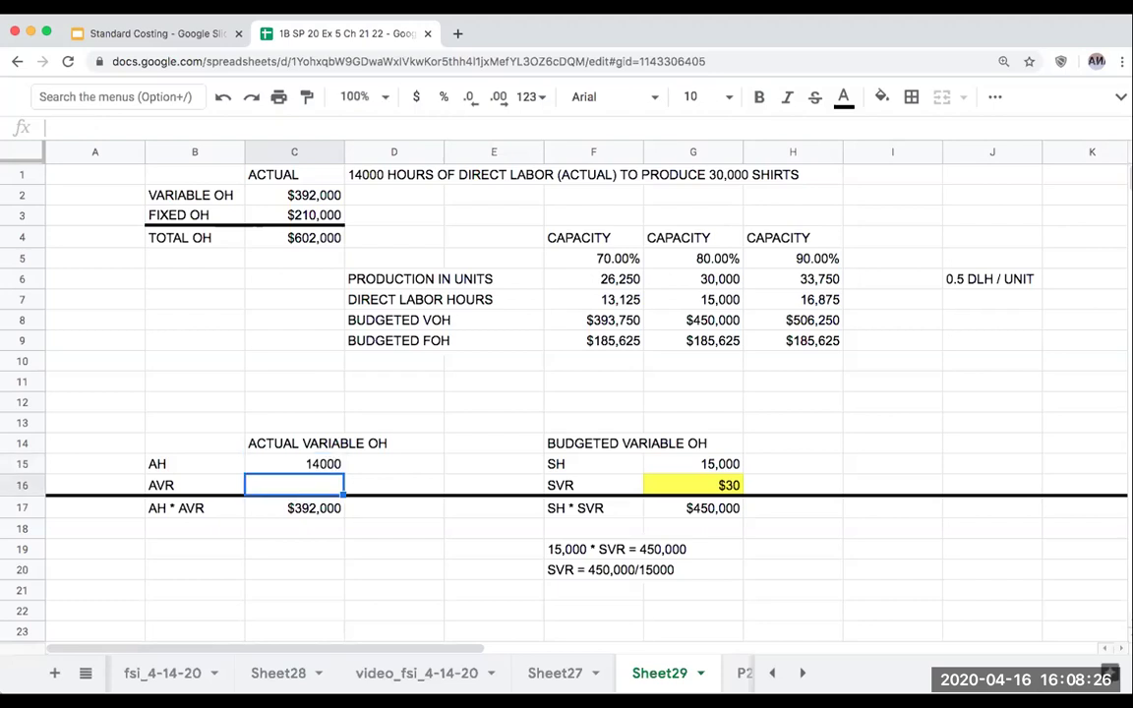
{"action": "key", "text": "Up"}
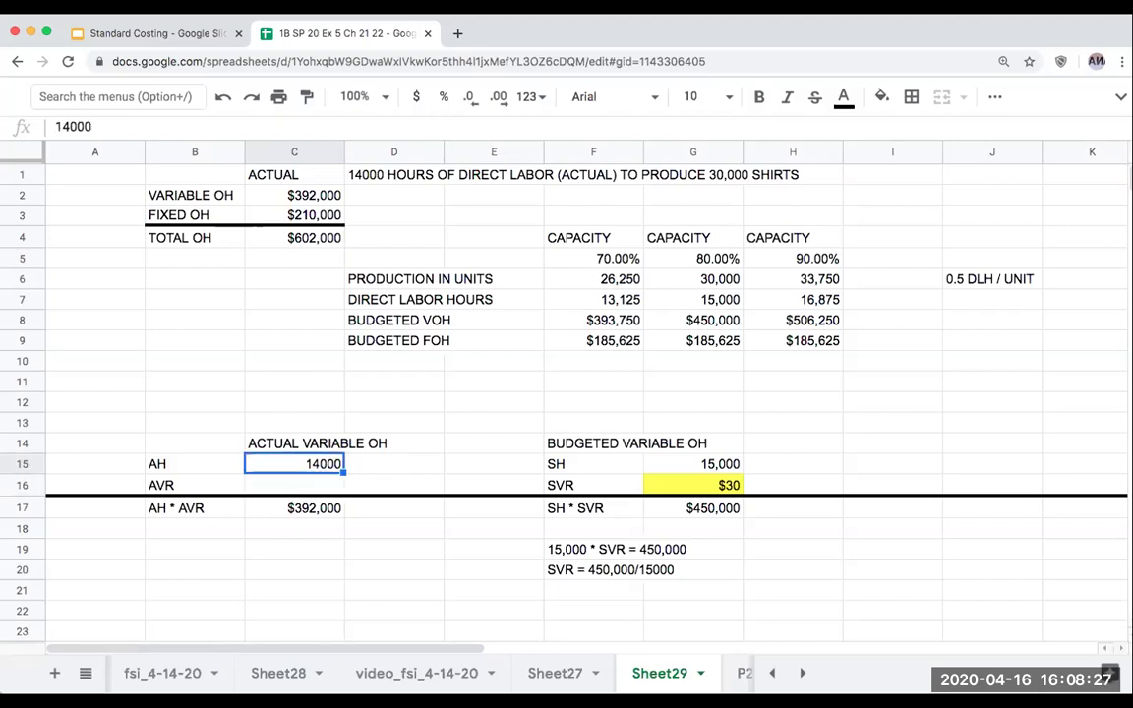
{"action": "left_click", "coordinate": [528, 97]}
{"action": "left_click", "coordinate": [556, 213]}
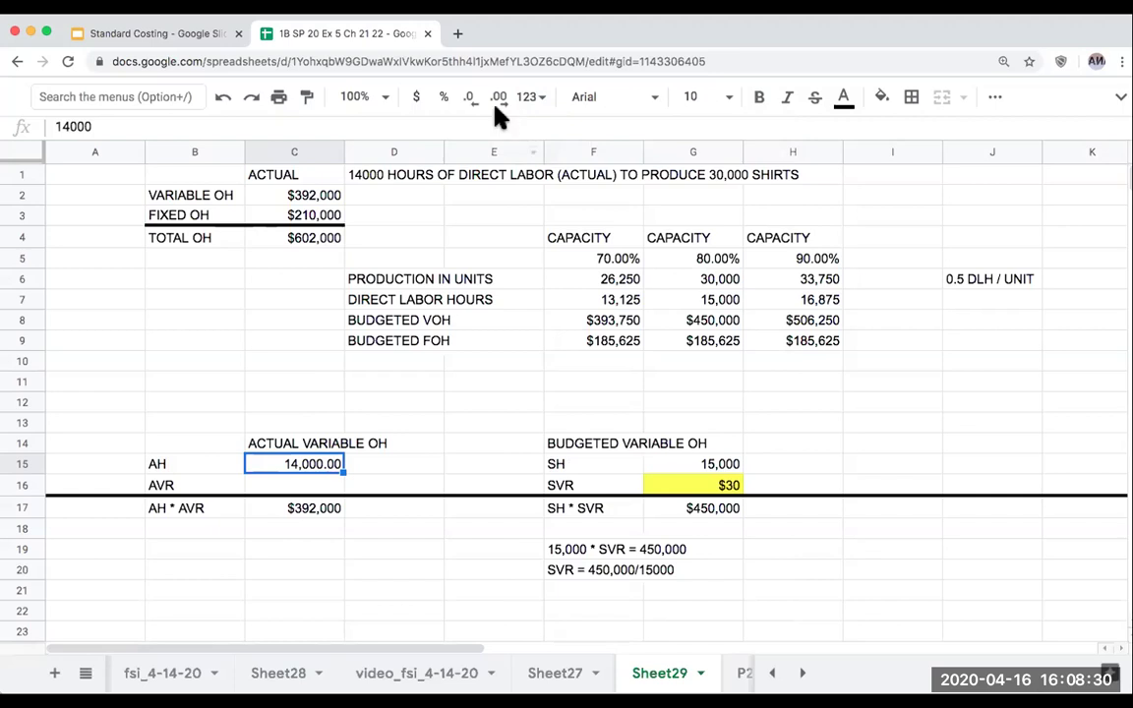
{"action": "double_click", "coordinate": [471, 102]}
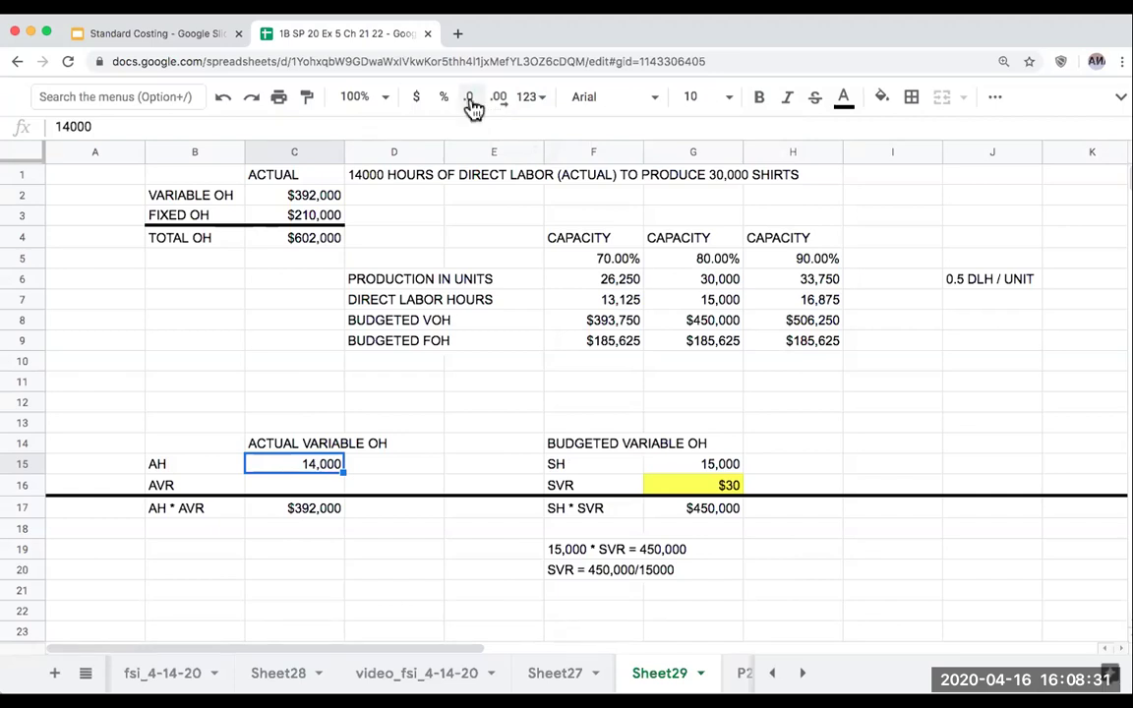
{"action": "left_click", "coordinate": [368, 471]}
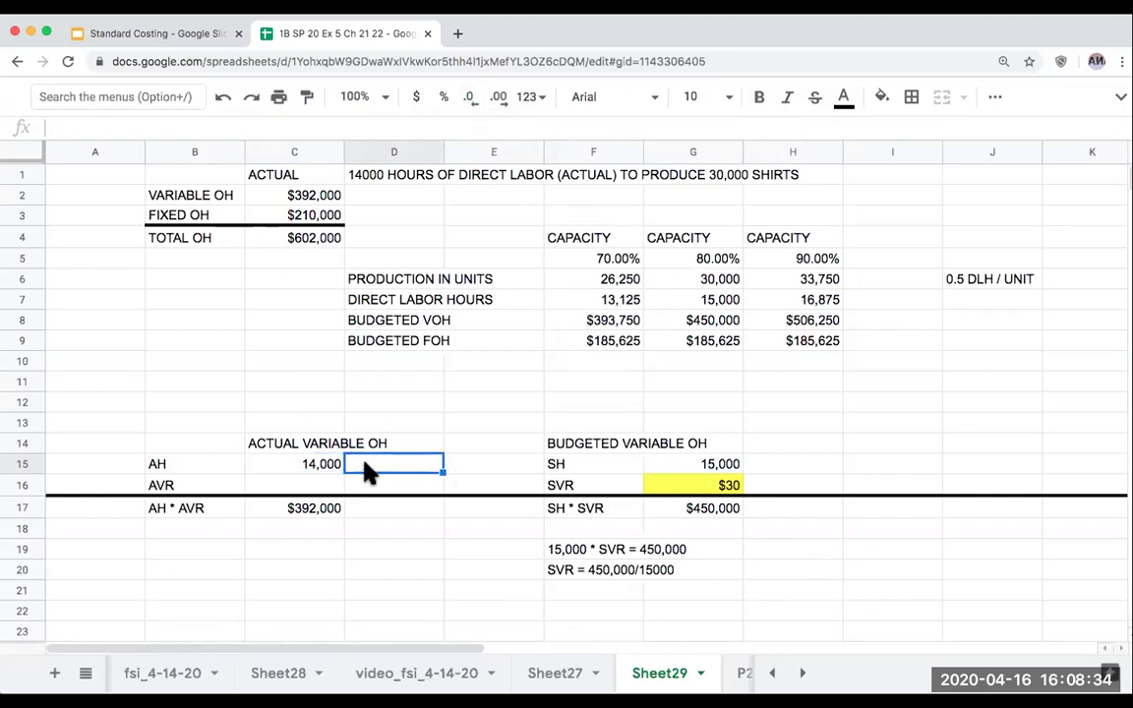
- Label the actual hours in D15 as DLH ACTUAL and the standard hours in H15 as DLH STANDARD
{"action": "type", "text": "DLH ACTUAL"}
{"action": "key", "text": "Tab"}
{"action": "key", "text": "Right"}
{"action": "key", "text": "Right"}
{"action": "key", "text": "Right"}
{"action": "type", "text": "DLH BUDGE"}
{"action": "type", "text": "T"}
{"action": "key", "text": "BackSpace"}
{"action": "key", "text": "BackSpace"}
{"action": "key", "text": "BackSpace"}
{"action": "key", "text": "BackSpace"}
{"action": "key", "text": "BackSpace"}
{"action": "key", "text": "BackSpace"}
{"action": "type", "text": "STANDARD"}
{"action": "key", "text": "Return"}
- Fill the actual variable rate cell C16 with cyan
{"action": "key", "text": "Up"}
{"action": "key", "text": "Left"}
{"action": "key", "text": "Down"}
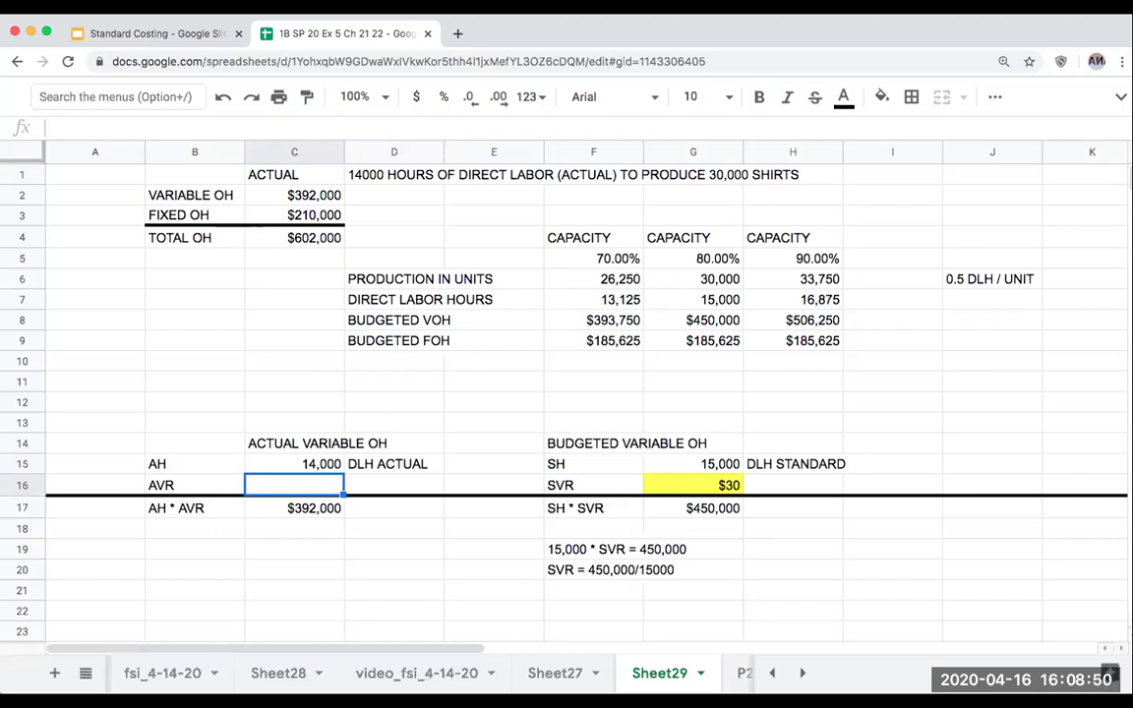
{"action": "left_click", "coordinate": [881, 97]}
{"action": "left_click", "coordinate": [1003, 189]}
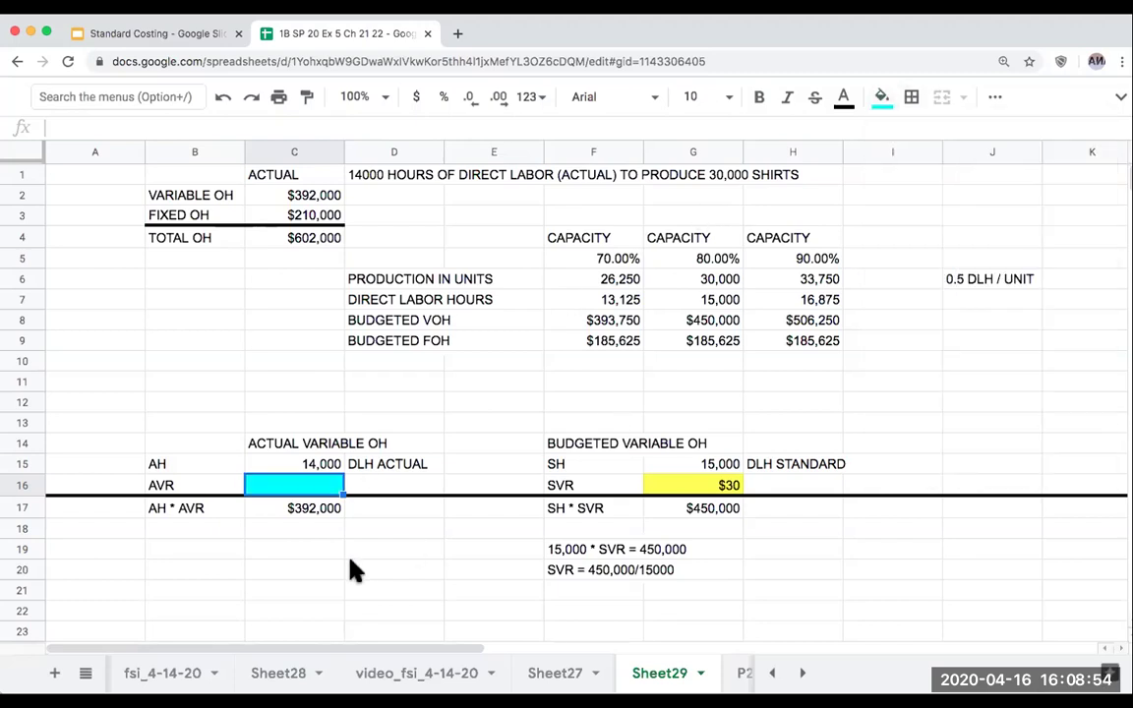
- Write the working equation 14000 * AVR = 392000 in B19
{"action": "left_click", "coordinate": [278, 561]}
{"action": "left_click", "coordinate": [219, 556]}
{"action": "type", "text": "AH *"}
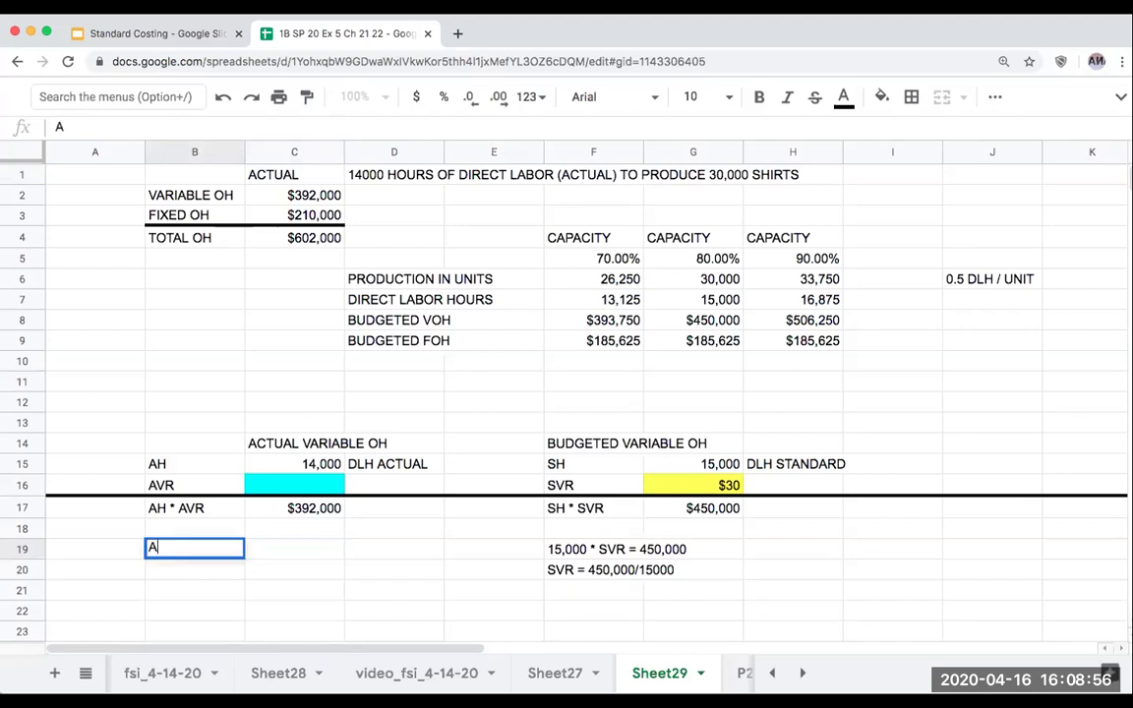
{"action": "key", "text": "BackSpace"}
{"action": "key", "text": "BackSpace"}
{"action": "key", "text": "BackSpace"}
{"action": "key", "text": "BackSpace"}
{"action": "type", "text": "15"}
{"action": "key", "text": "BackSpace"}
{"action": "type", "text": "4000 * S"}
{"action": "key", "text": "BackSpace"}
{"action": "type", "text": "AVR"}
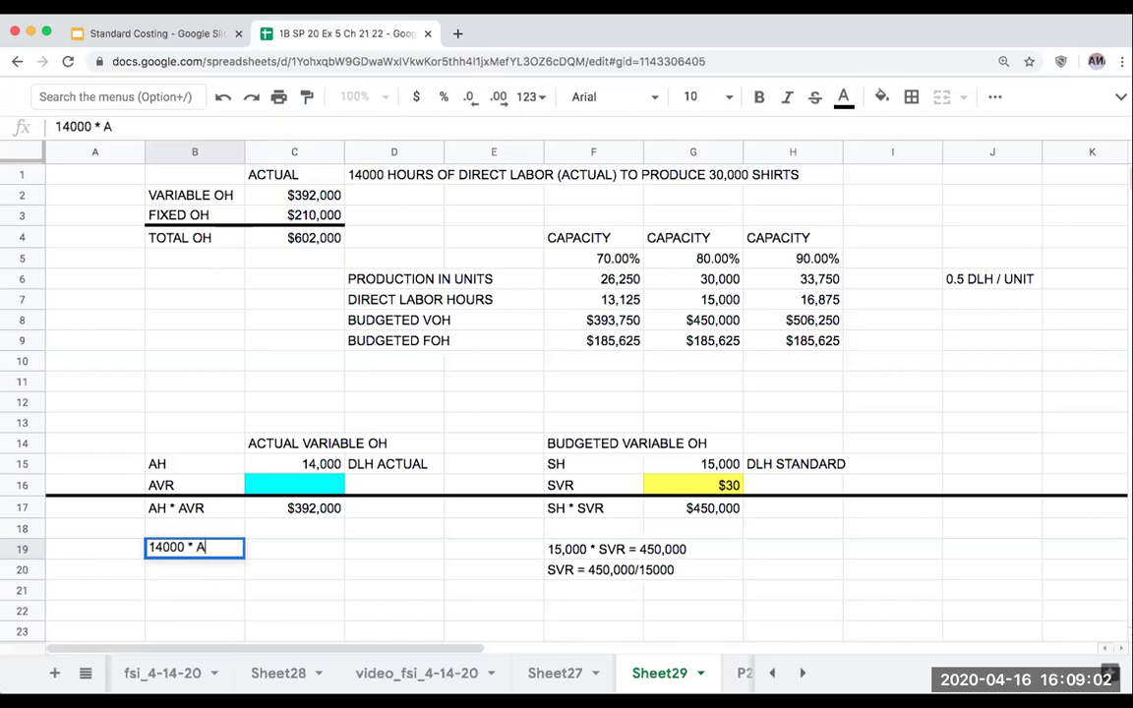
{"action": "type", "text": " = 392000"}
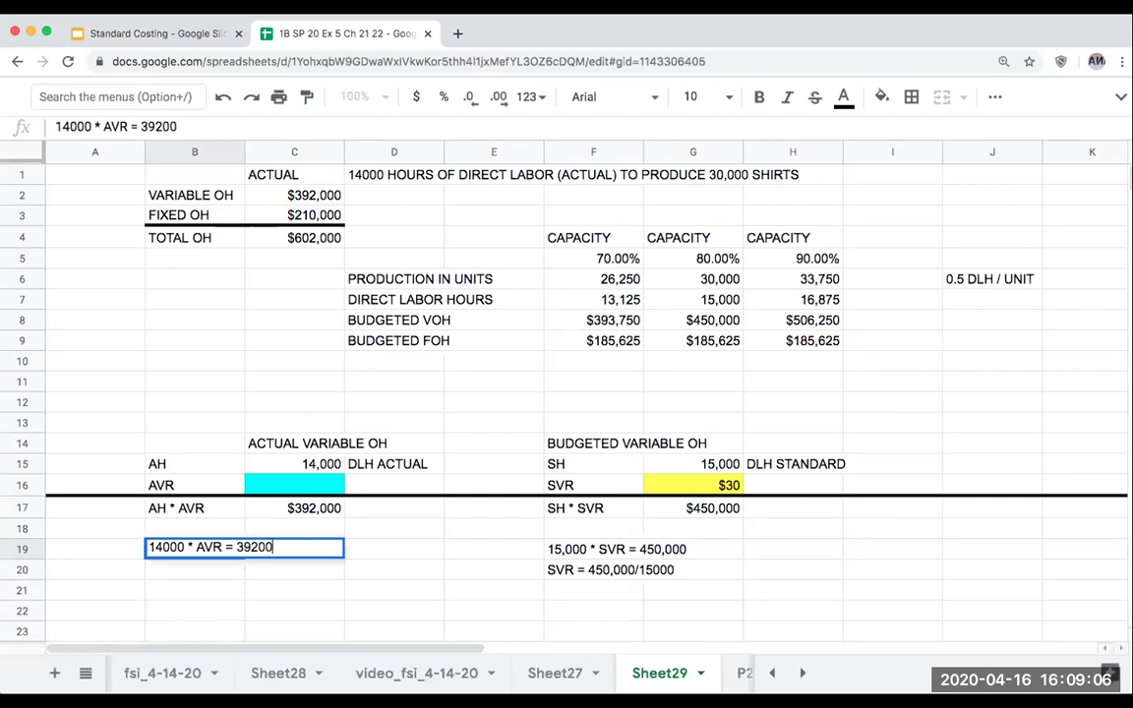
{"action": "key", "text": "Return"}
- Write the rearranged equation AVR = 392000/14000 in B20
{"action": "type", "text": "AVR"}
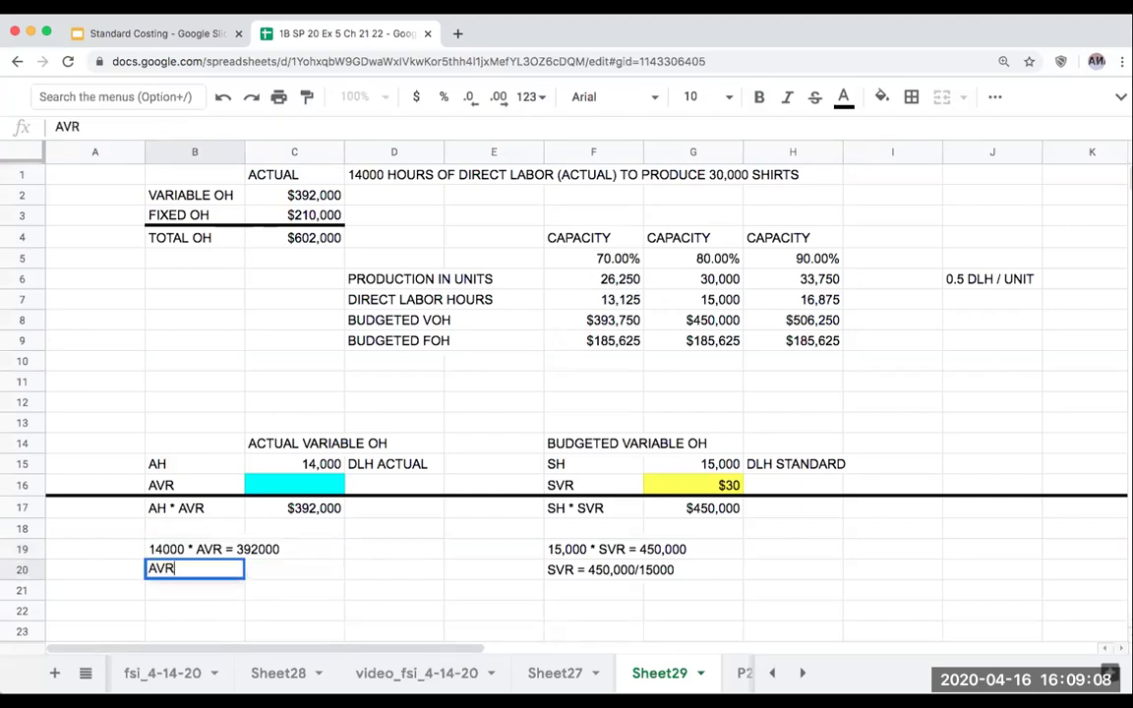
{"action": "type", "text": " = 392"}
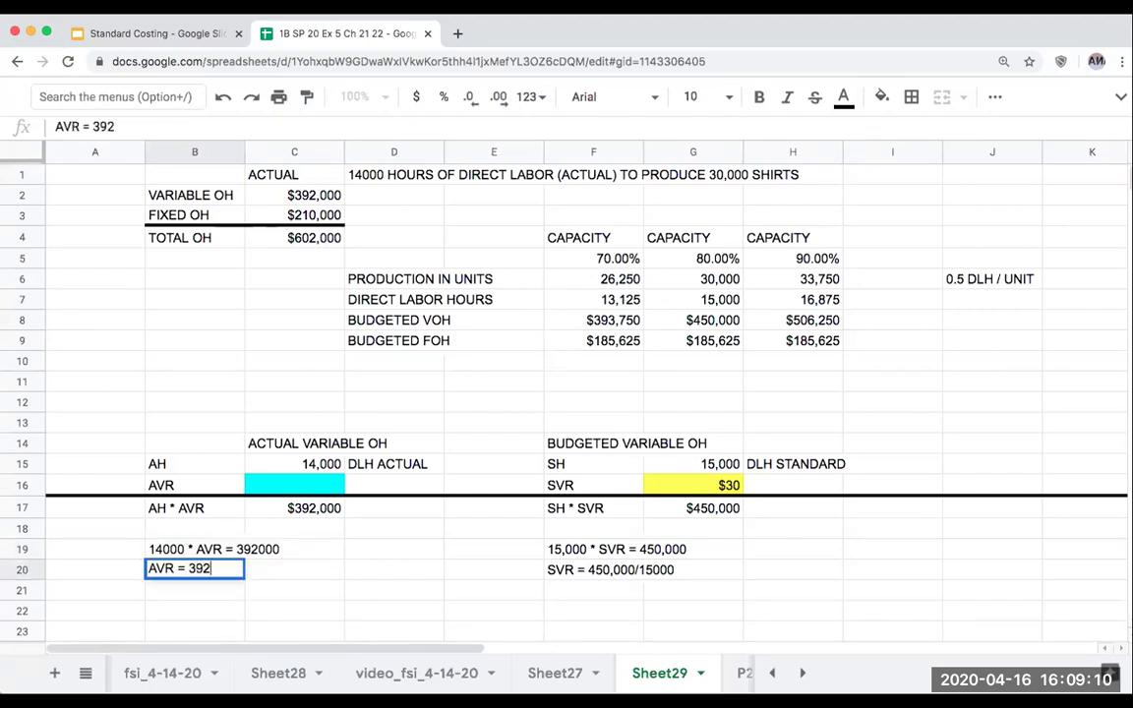
{"action": "type", "text": "000/14000"}
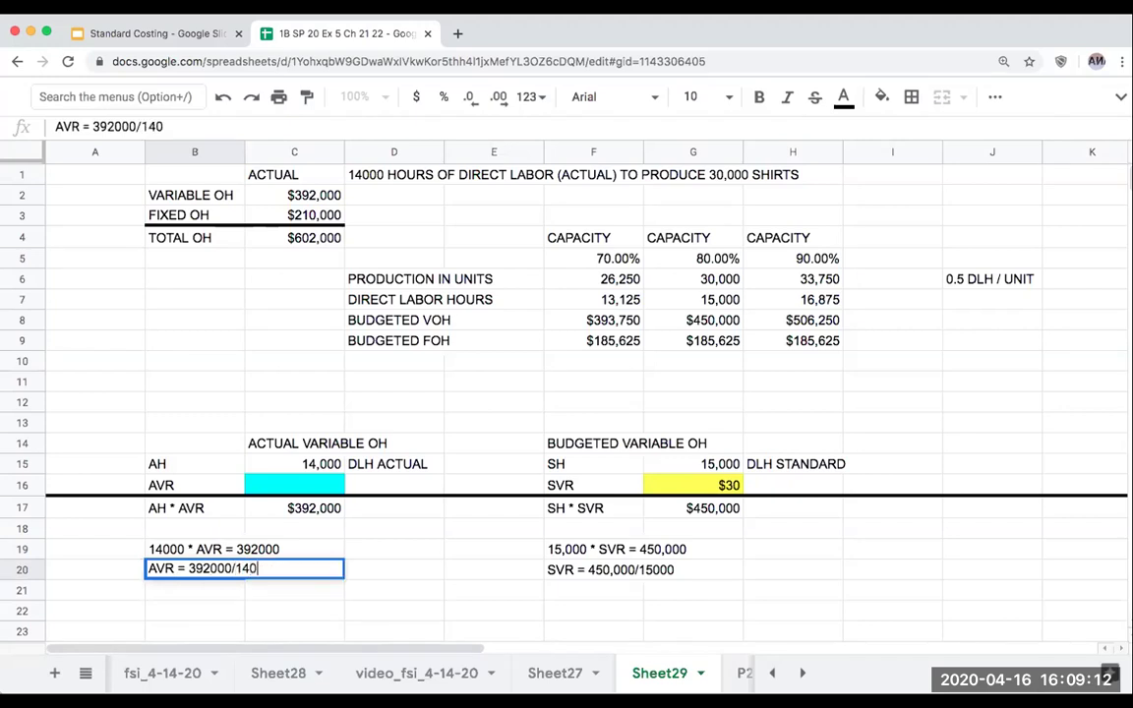
- Calculate the actual variable rate in C16 by dividing AH * AVR in C17 by the actual hours in C15
{"action": "left_click", "coordinate": [294, 485]}
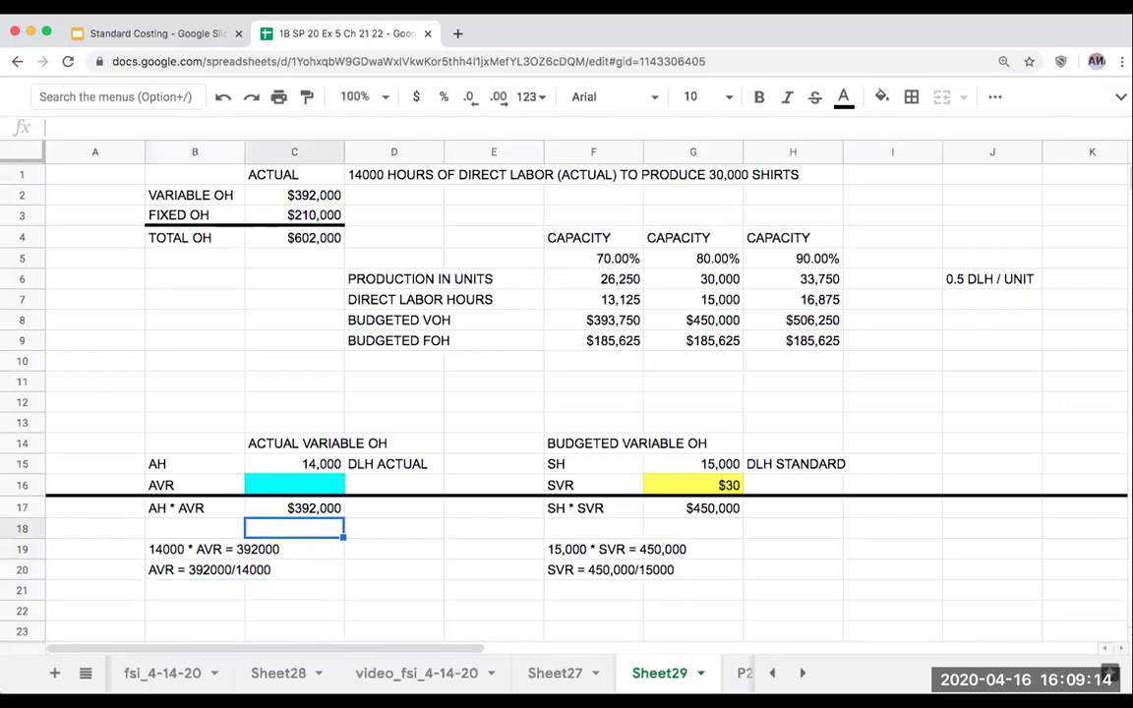
{"action": "type", "text": "+"}
{"action": "left_click", "coordinate": [294, 508]}
{"action": "type", "text": "/C15"}
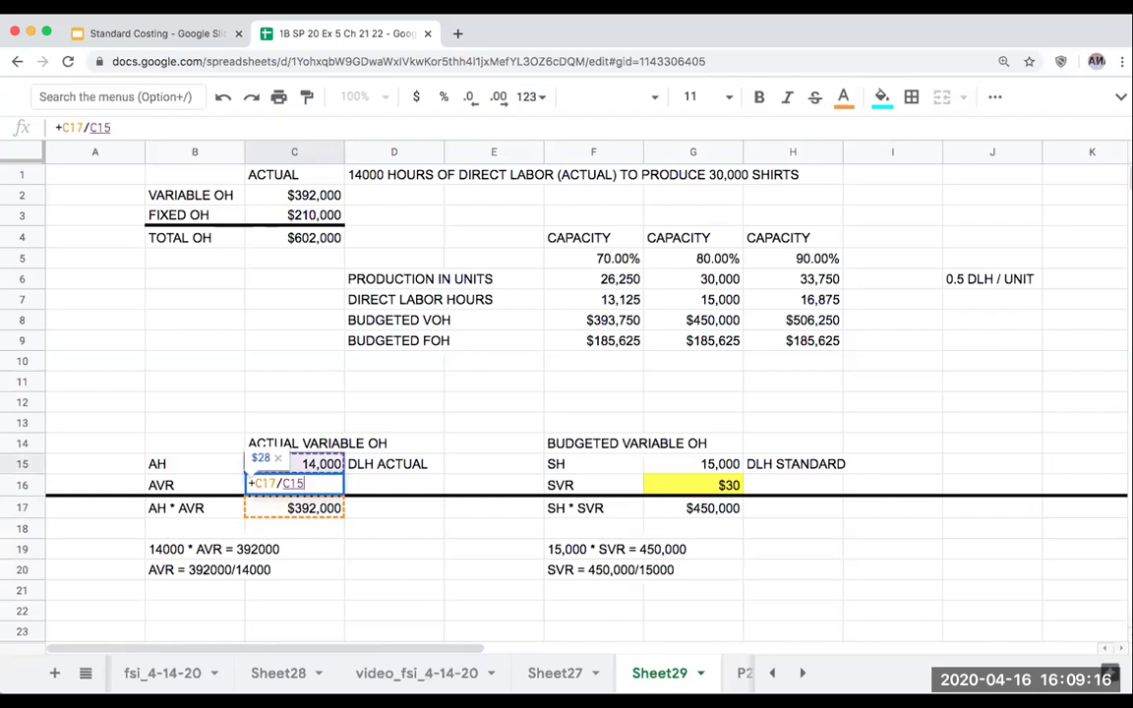
{"action": "key", "text": "Return"}
{"action": "left_click", "coordinate": [294, 484]}
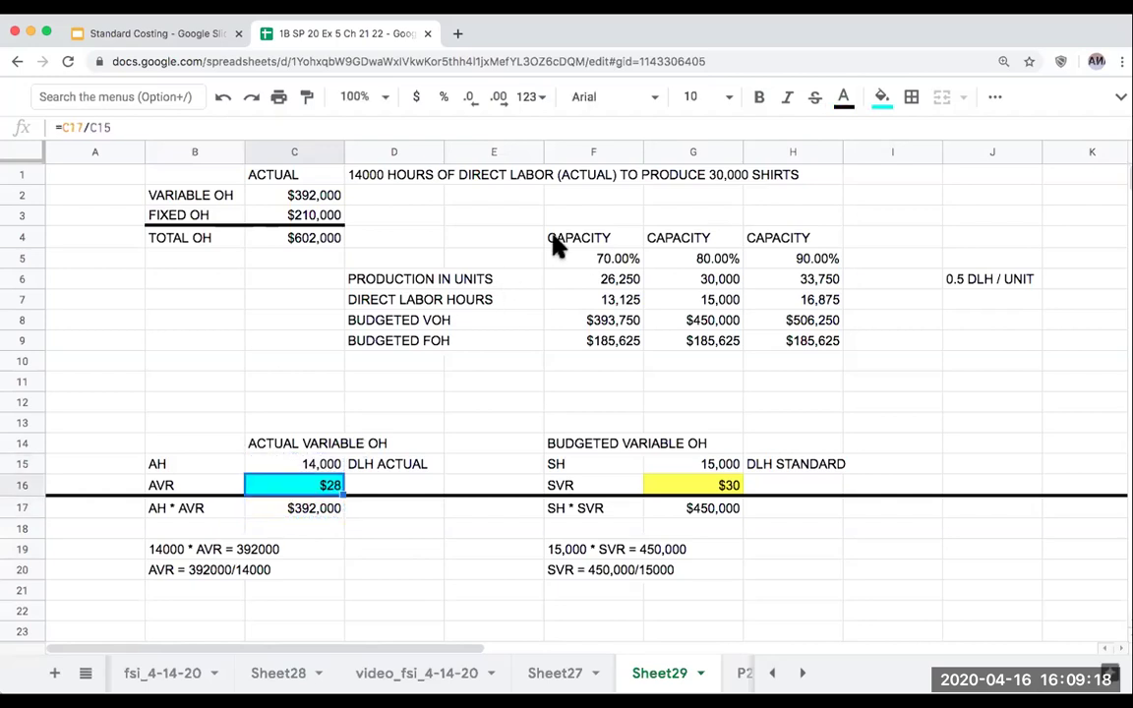
- Check the actual variable rate in C16 with extra decimal places, and restore its whole-dollar display
{"action": "left_click", "coordinate": [499, 98]}
{"action": "left_click", "coordinate": [499, 99]}
{"action": "left_click", "coordinate": [499, 98]}
{"action": "left_click", "coordinate": [469, 99]}
{"action": "left_click", "coordinate": [469, 98]}
{"action": "left_click", "coordinate": [469, 98]}
- Compare the actual hours, rate and AH * AVR total with the standard hours and rate
{"action": "left_click", "coordinate": [718, 485]}
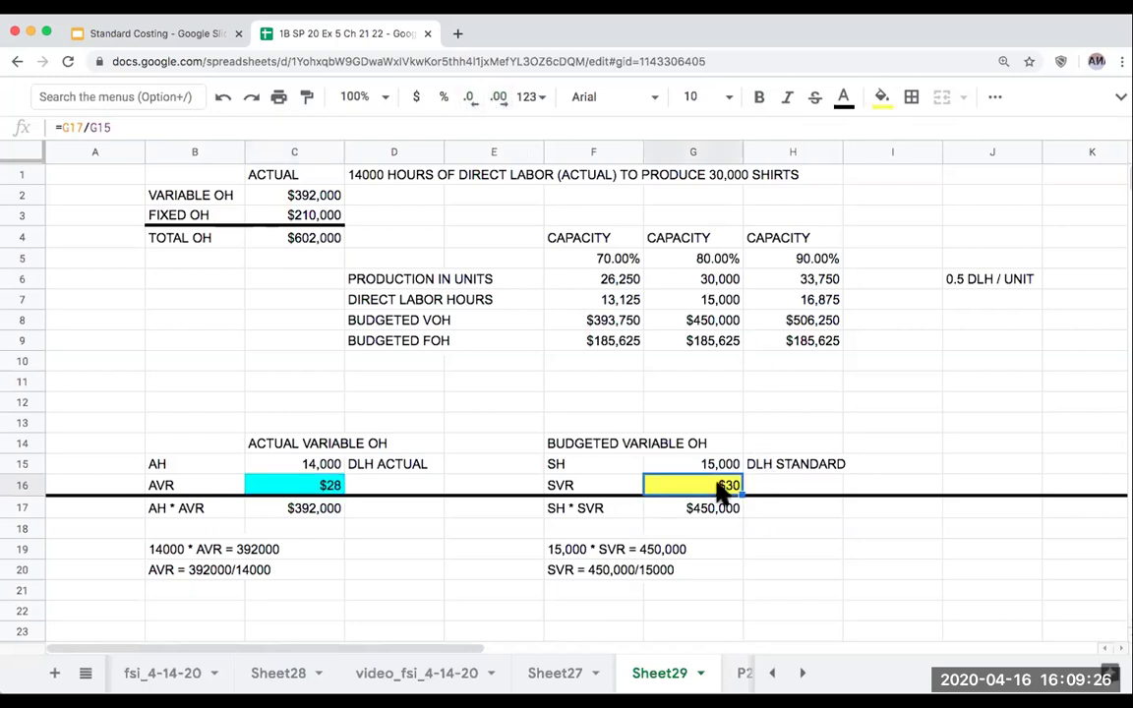
{"action": "left_click", "coordinate": [295, 514]}
{"action": "key", "text": "Up"}
{"action": "key", "text": "Up"}
{"action": "left_click_drag", "start_coordinate": [553, 468], "coordinate": [521, 473]}
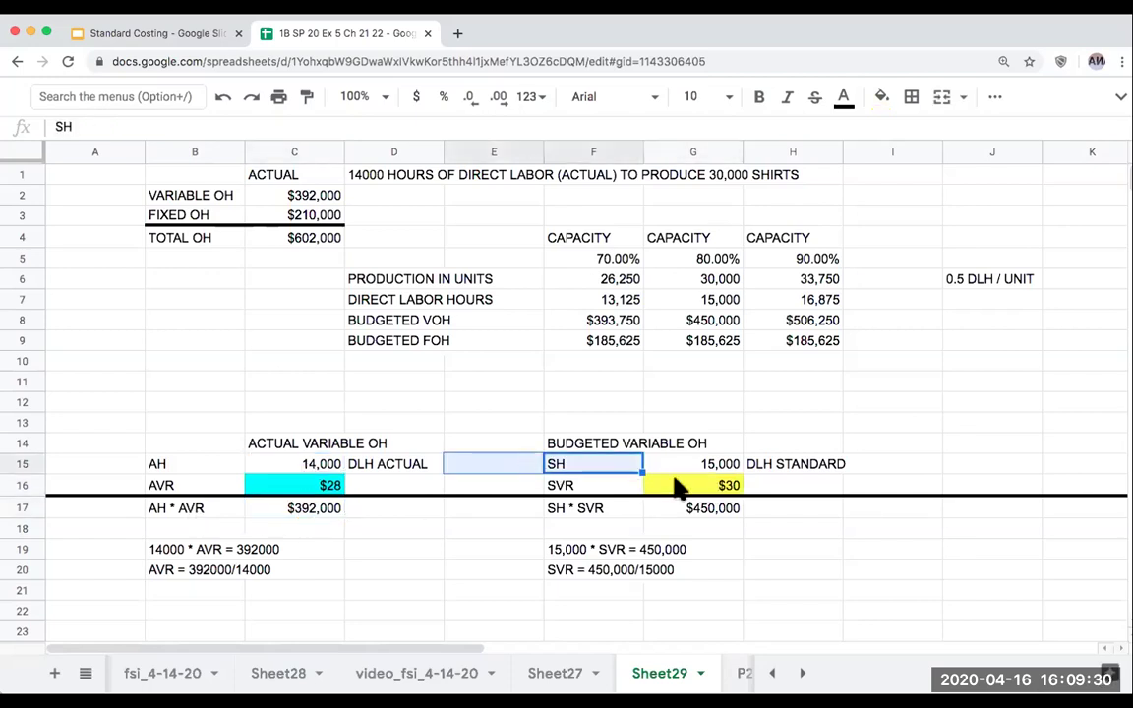
{"action": "left_click", "coordinate": [268, 482]}
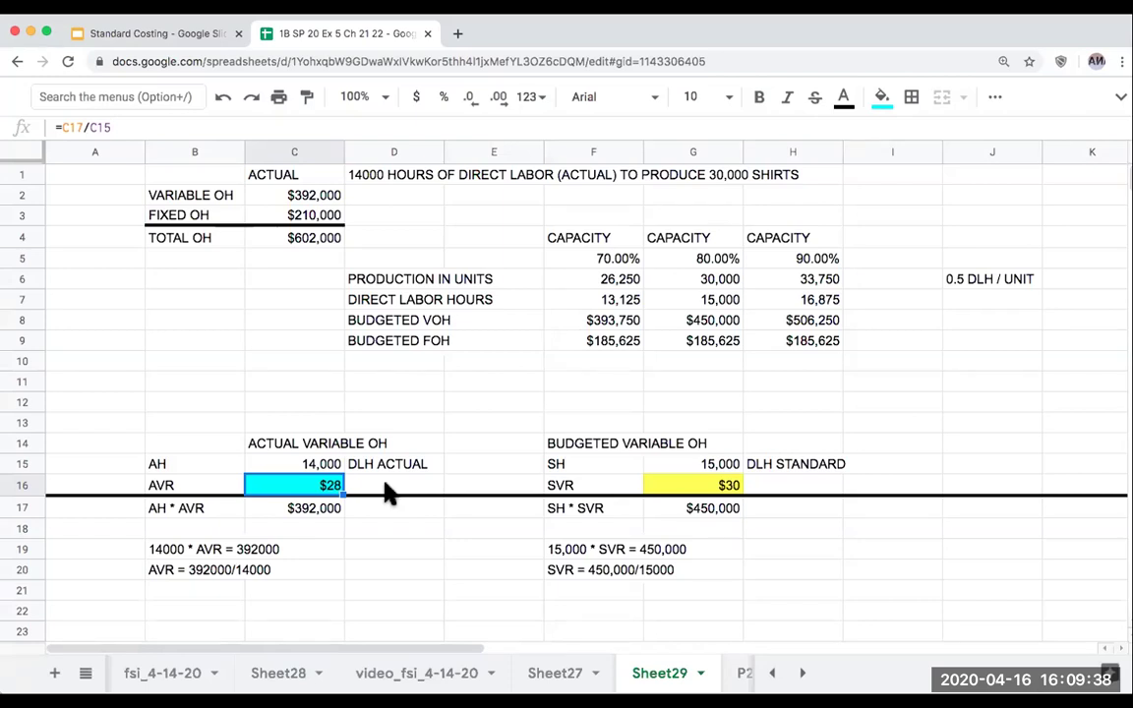
{"action": "left_click", "coordinate": [305, 518]}
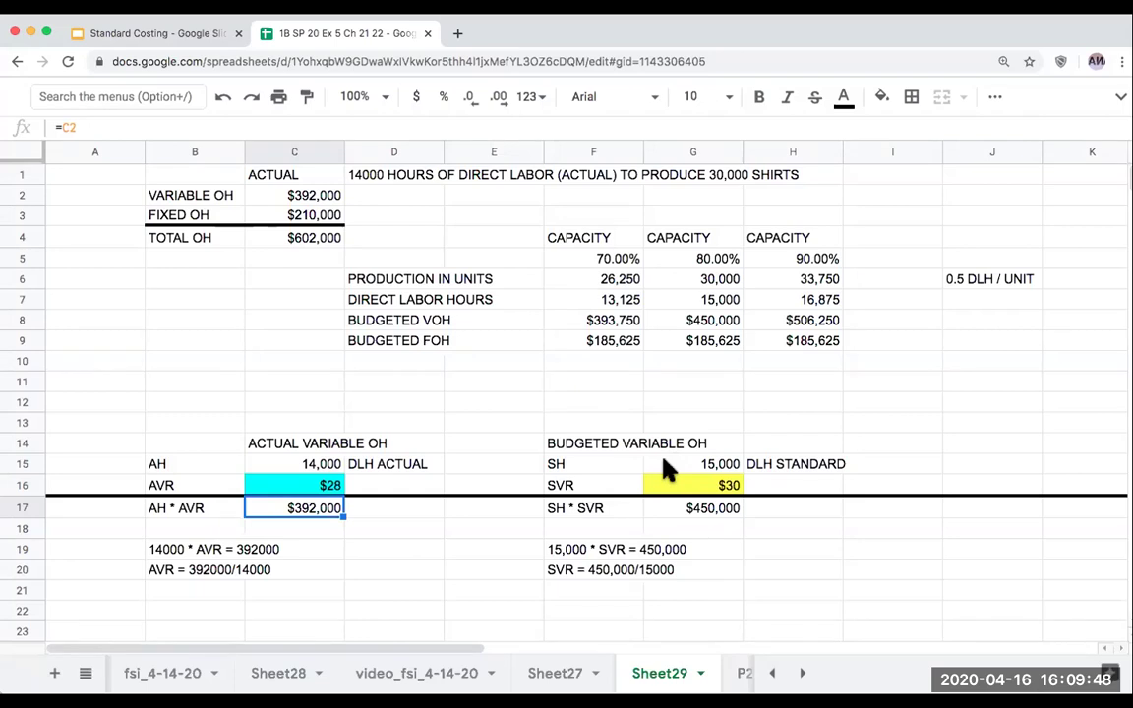
{"action": "left_click", "coordinate": [316, 466]}
{"action": "left_click", "coordinate": [325, 485]}
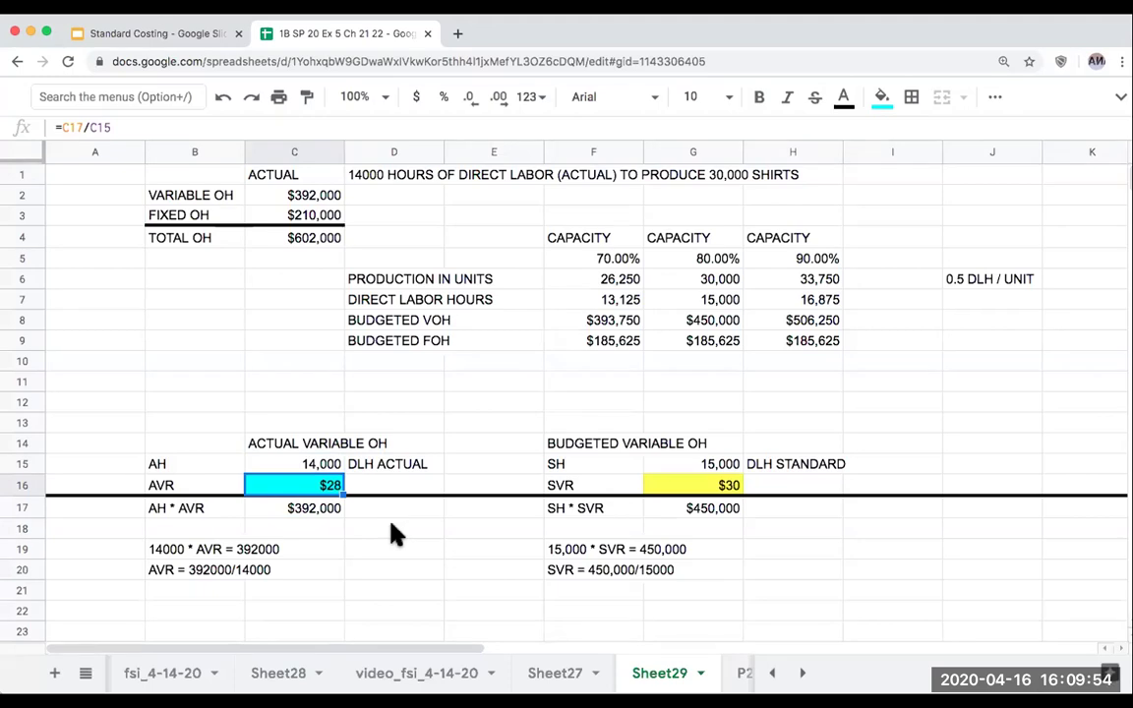
- Enter the heading OVERALL VOH VARIANCE in B22 and the formula label AH * AVR - SH * SVR in B23
{"action": "left_click", "coordinate": [226, 609]}
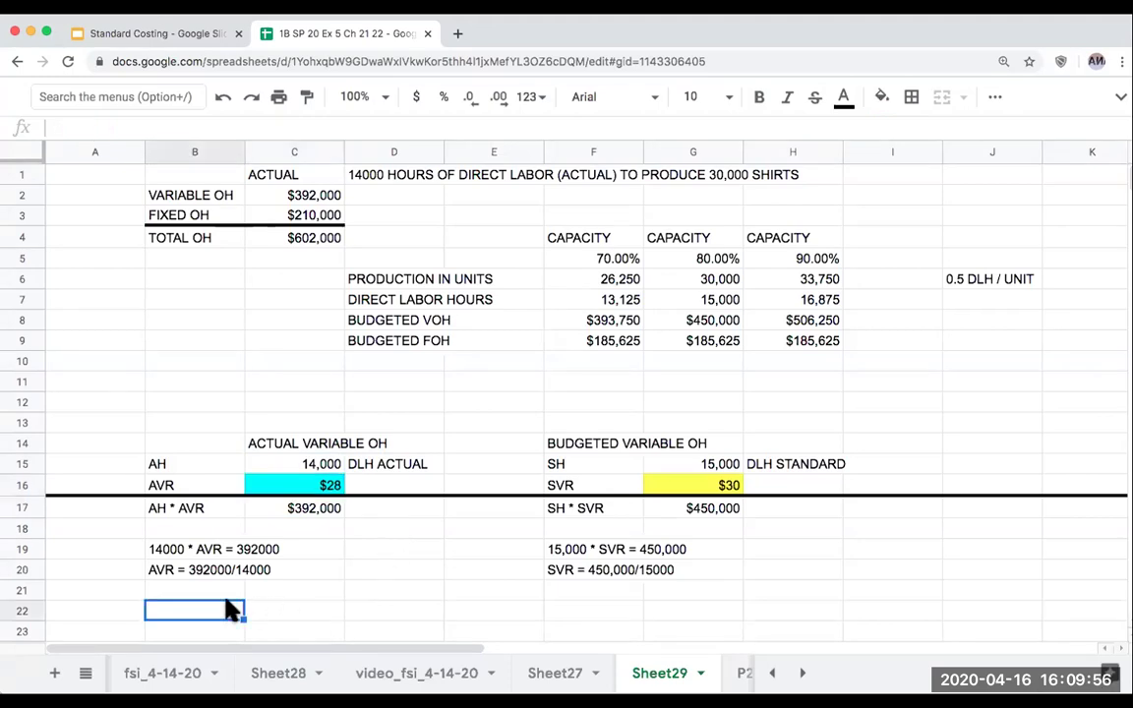
{"action": "type", "text": "OVERALL VOH VARIANCE"}
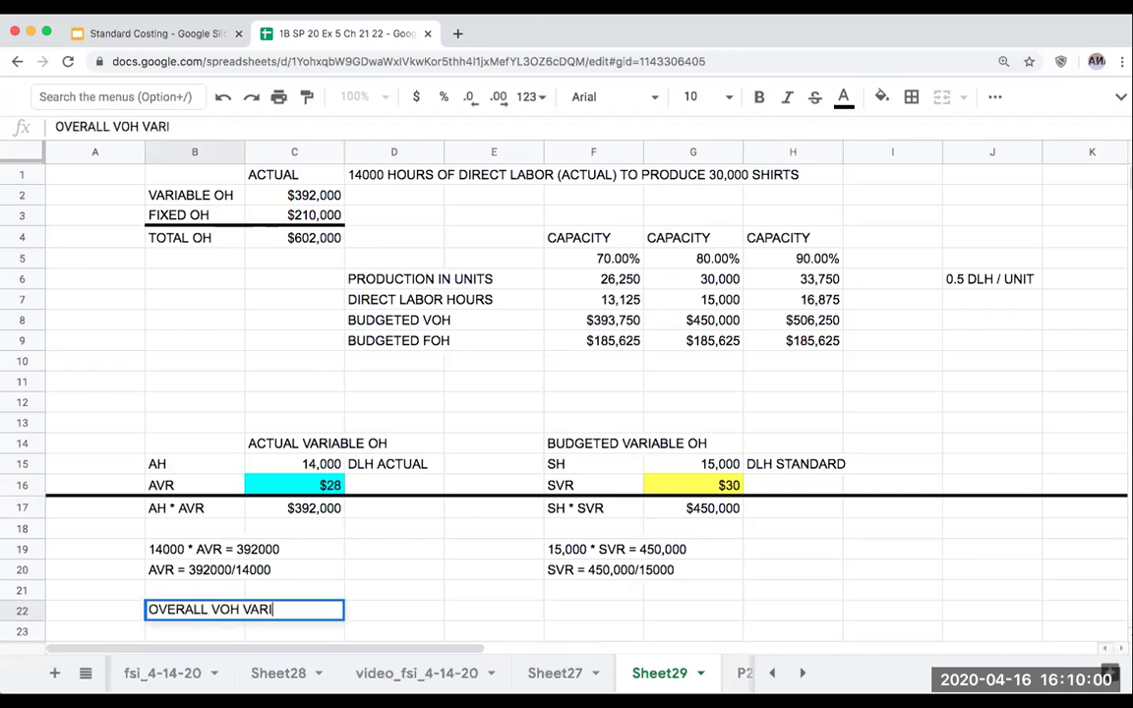
{"action": "left_click", "coordinate": [393, 610]}
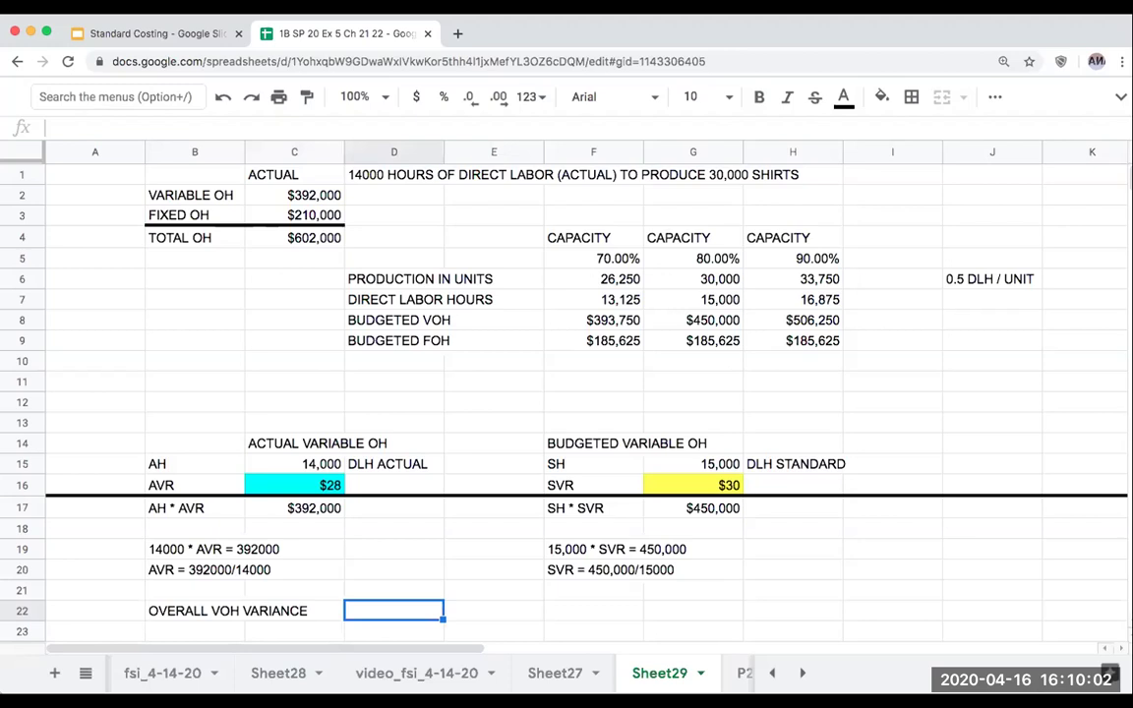
{"action": "left_click", "coordinate": [294, 610]}
{"action": "left_click", "coordinate": [195, 631]}
{"action": "type", "text": "AH * AVR"}
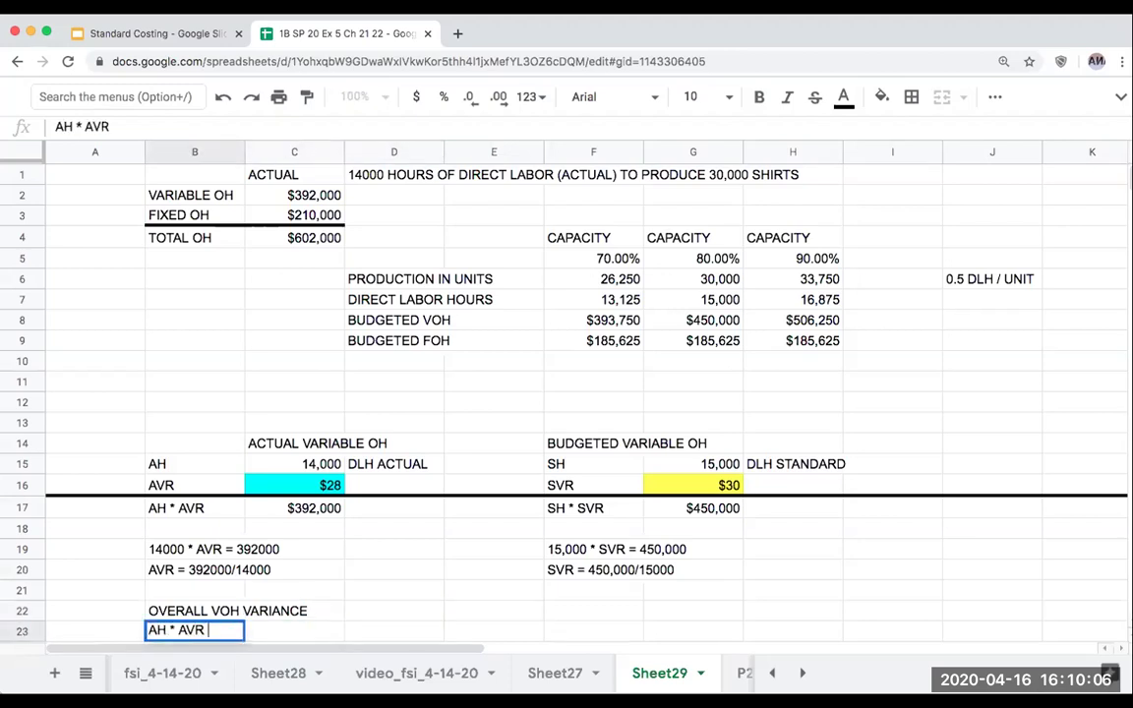
{"action": "type", "text": " - SH * SVR"}
{"action": "key", "text": "Return"}
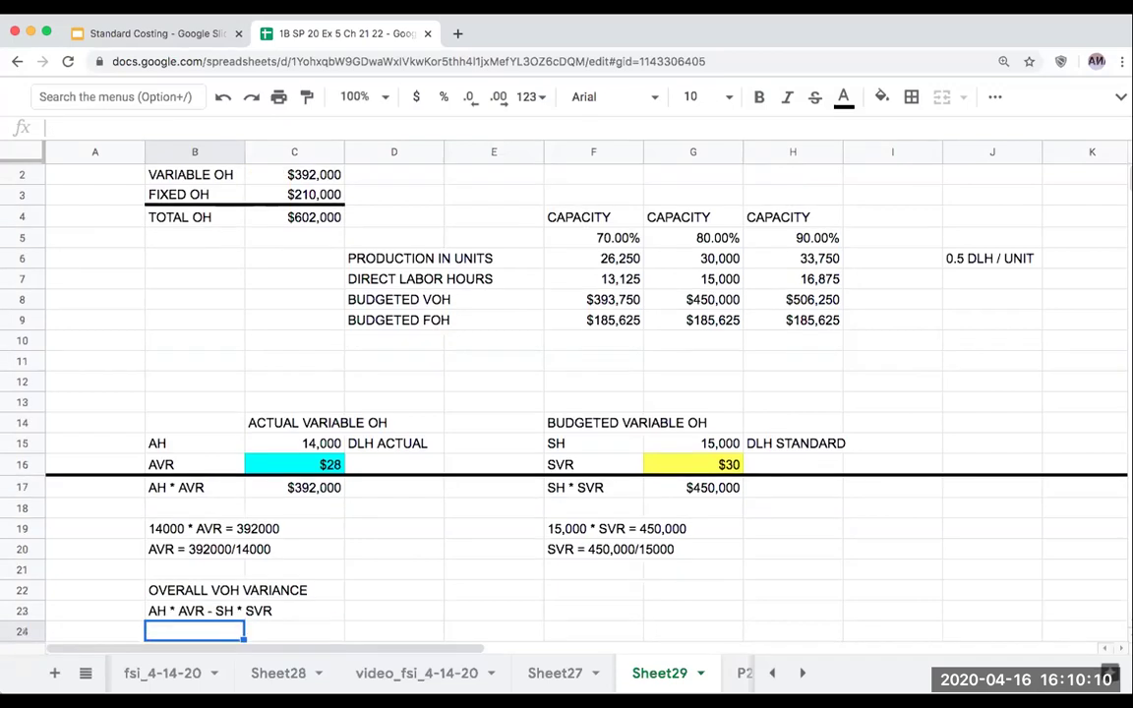
{"action": "key", "text": "Up"}
{"action": "key", "text": "Right"}
{"action": "key", "text": "Right"}
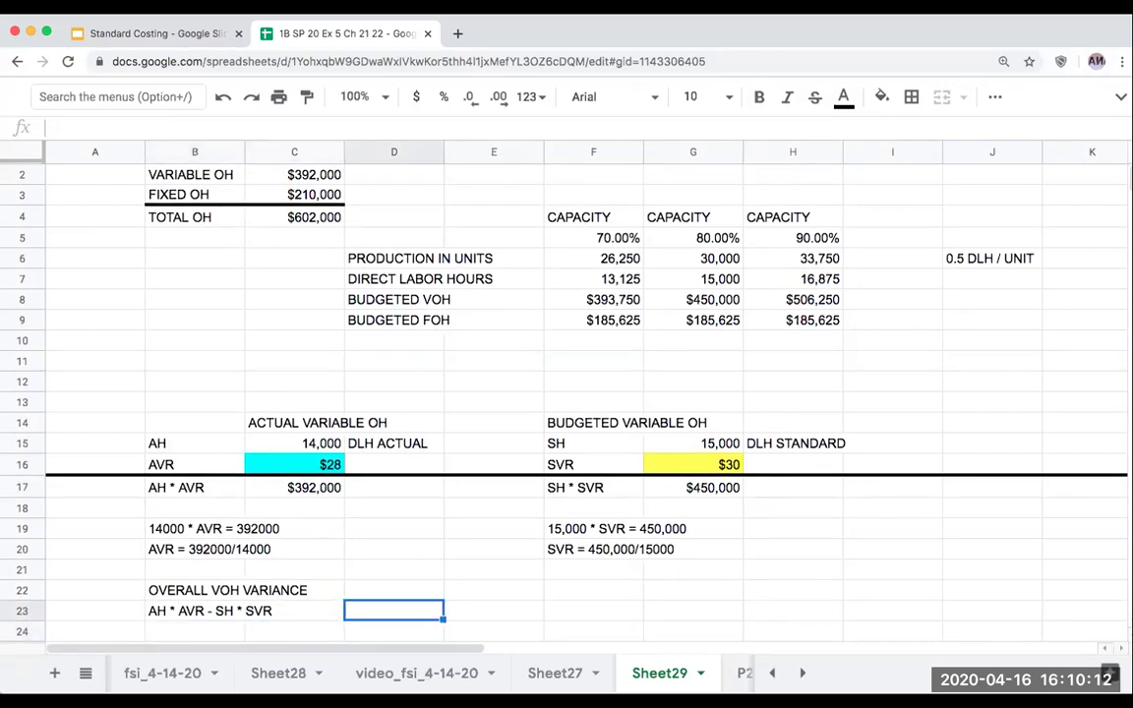
{"action": "type", "text": "392000-450000"}
{"action": "key", "text": "Tab"}
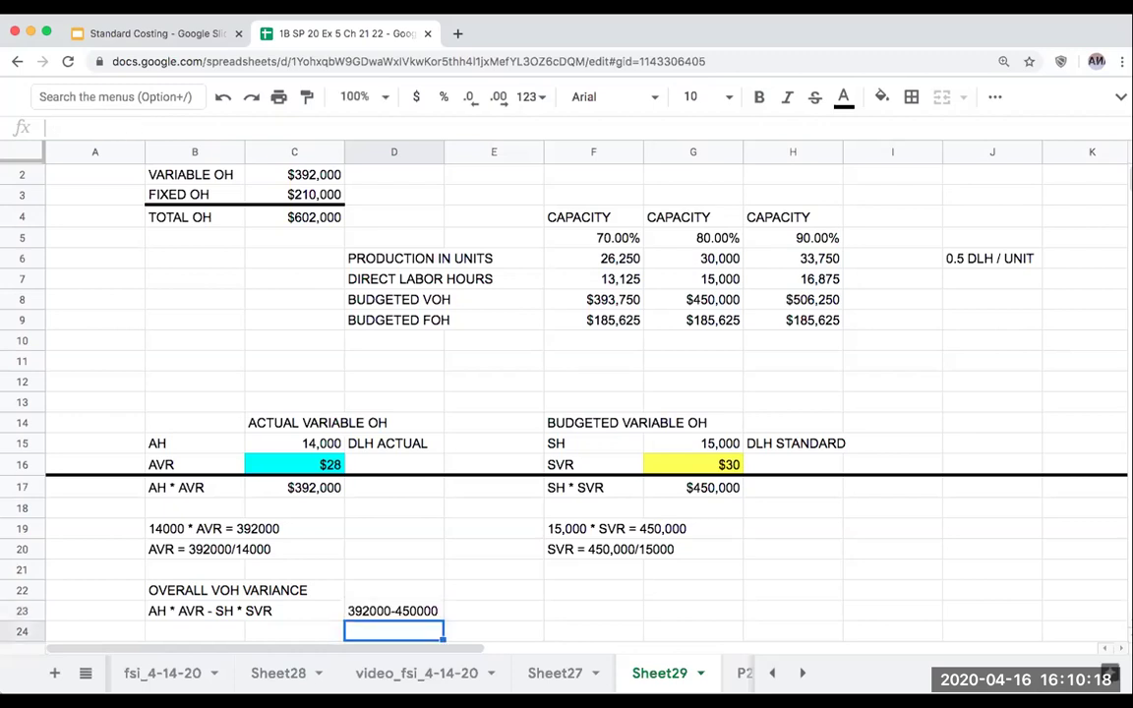
- Calculate the overall VOH variance in E23 by subtracting SH * SVR in G17 from AH * AVR in C17
{"action": "type", "text": "+"}
{"action": "key", "text": "Left"}
{"action": "key", "text": "Up"}
{"action": "key", "text": "Up"}
{"action": "key", "text": "Up"}
{"action": "key", "text": "Up"}
{"action": "key", "text": "Up"}
{"action": "key", "text": "Up"}
{"action": "key", "text": "Left"}
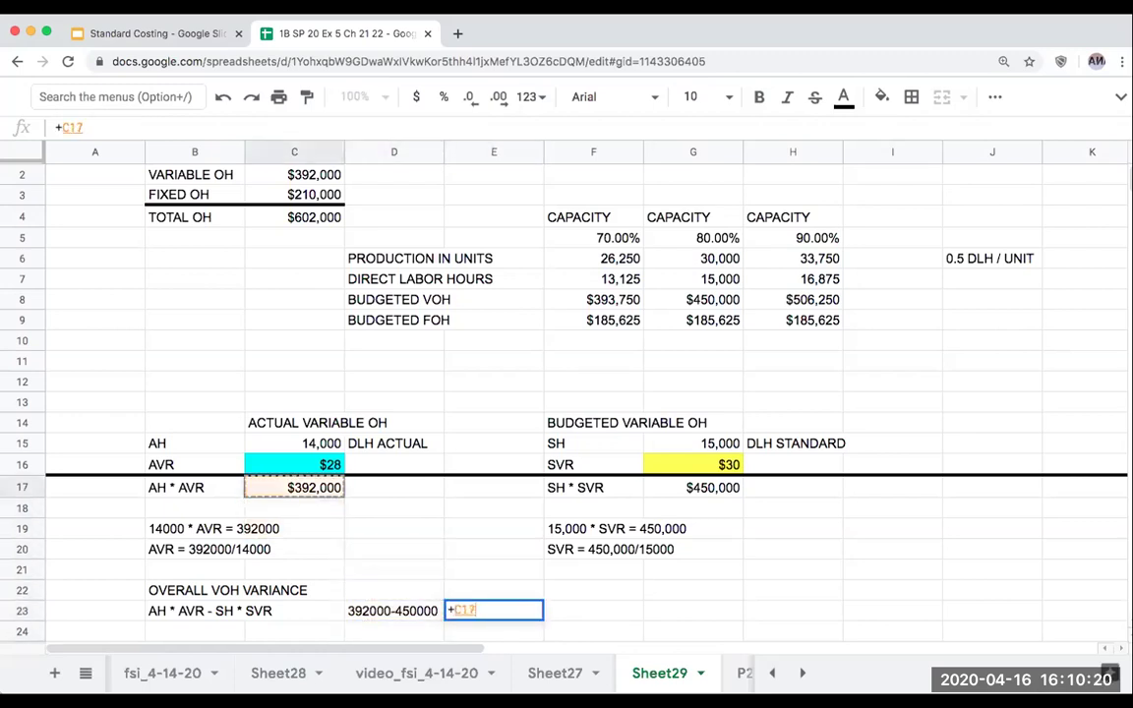
{"action": "type", "text": "-"}
{"action": "key", "text": "Up"}
{"action": "key", "text": "Up"}
{"action": "key", "text": "Up"}
{"action": "key", "text": "Right"}
{"action": "key", "text": "Right"}
{"action": "key", "text": "Up"}
{"action": "key", "text": "Up"}
{"action": "key", "text": "Up"}
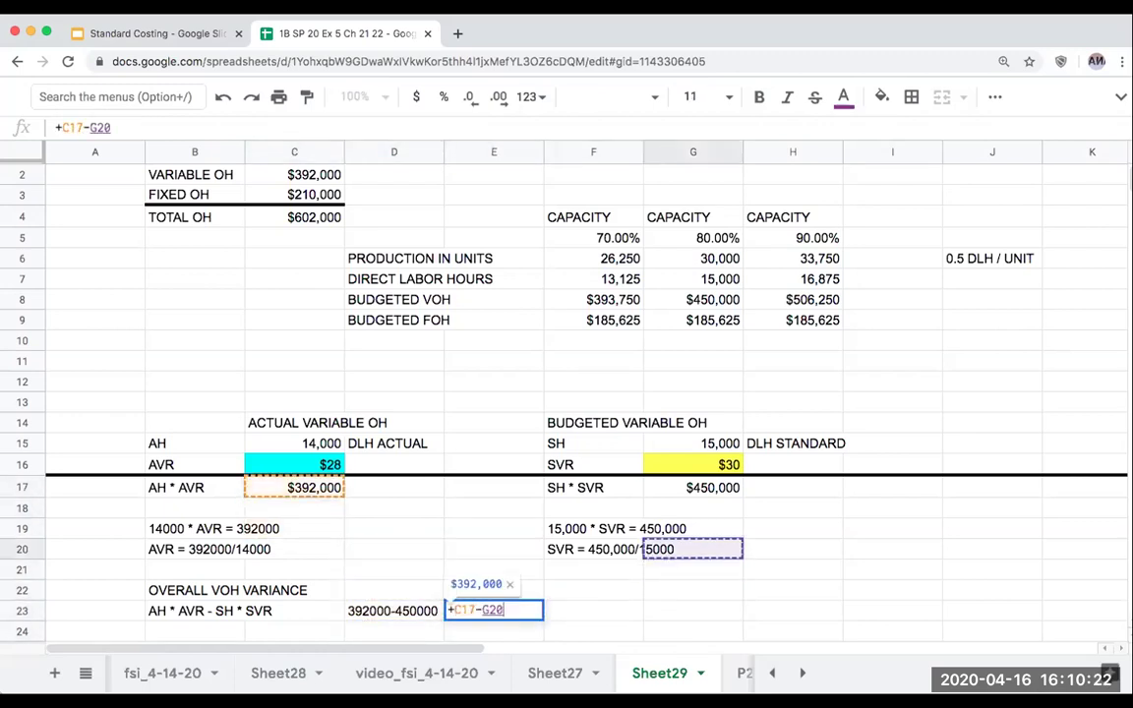
{"action": "key", "text": "Return"}
- Label the variance in F23 as OVERALL FAVORABLE VARIABLE OH VARIANCE
{"action": "left_click", "coordinate": [593, 610]}
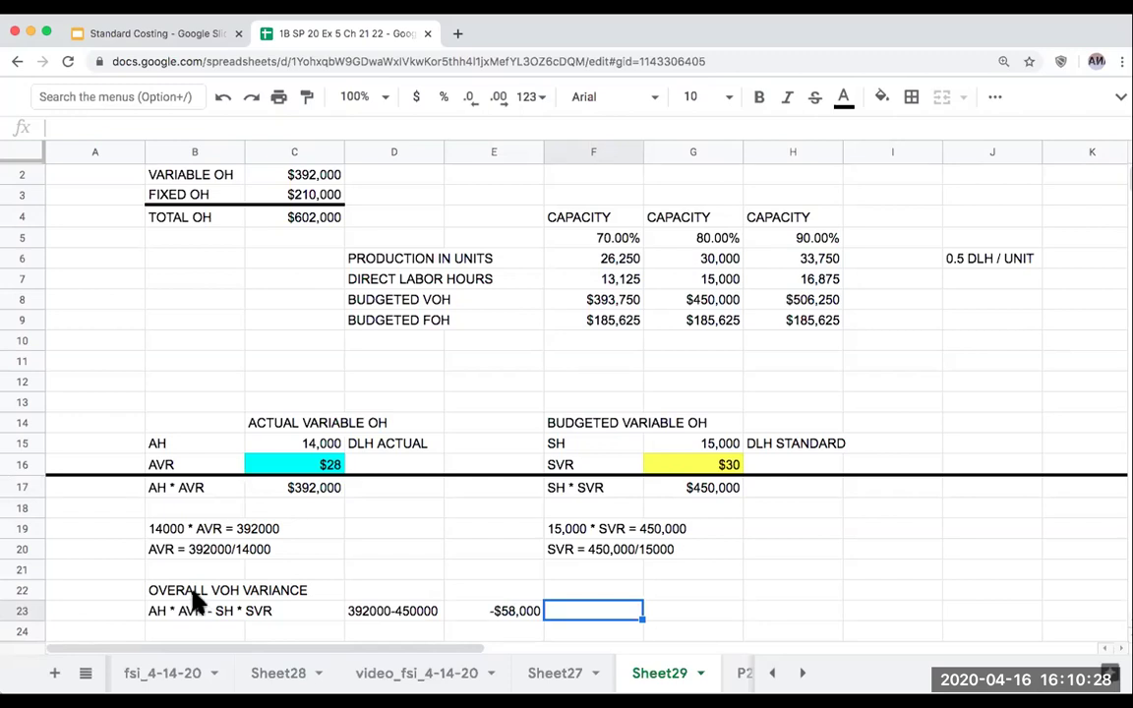
{"action": "left_click", "coordinate": [315, 486]}
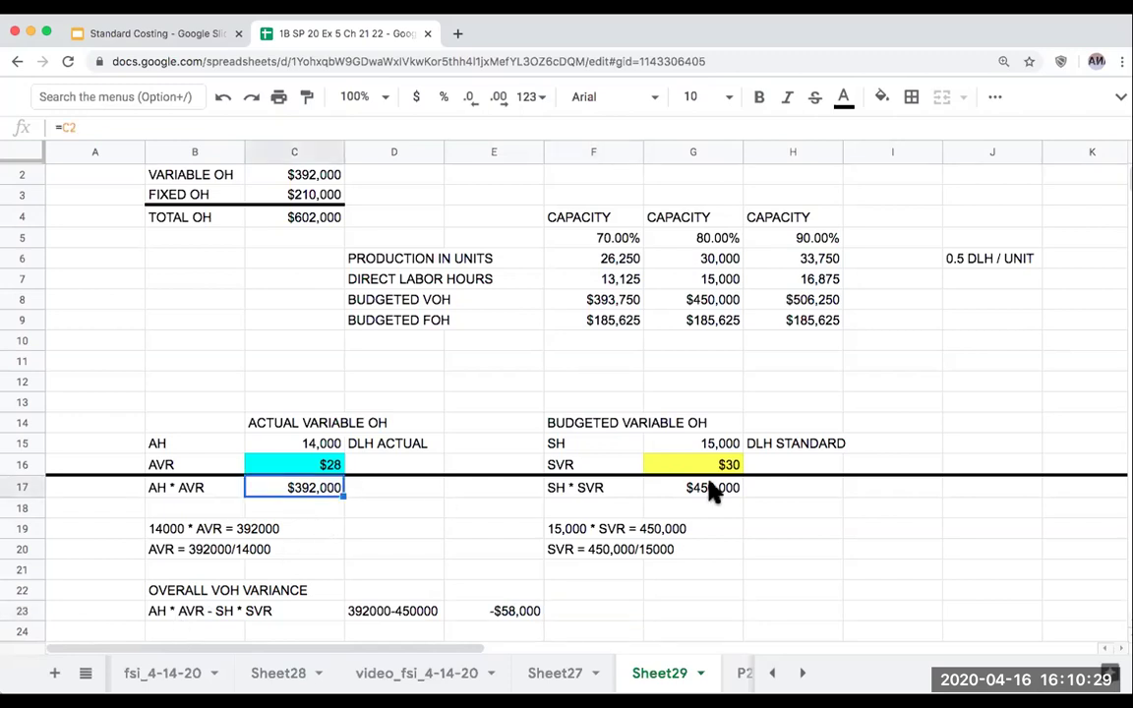
{"action": "left_click", "coordinate": [597, 612]}
{"action": "type", "text": "OVERALL "}
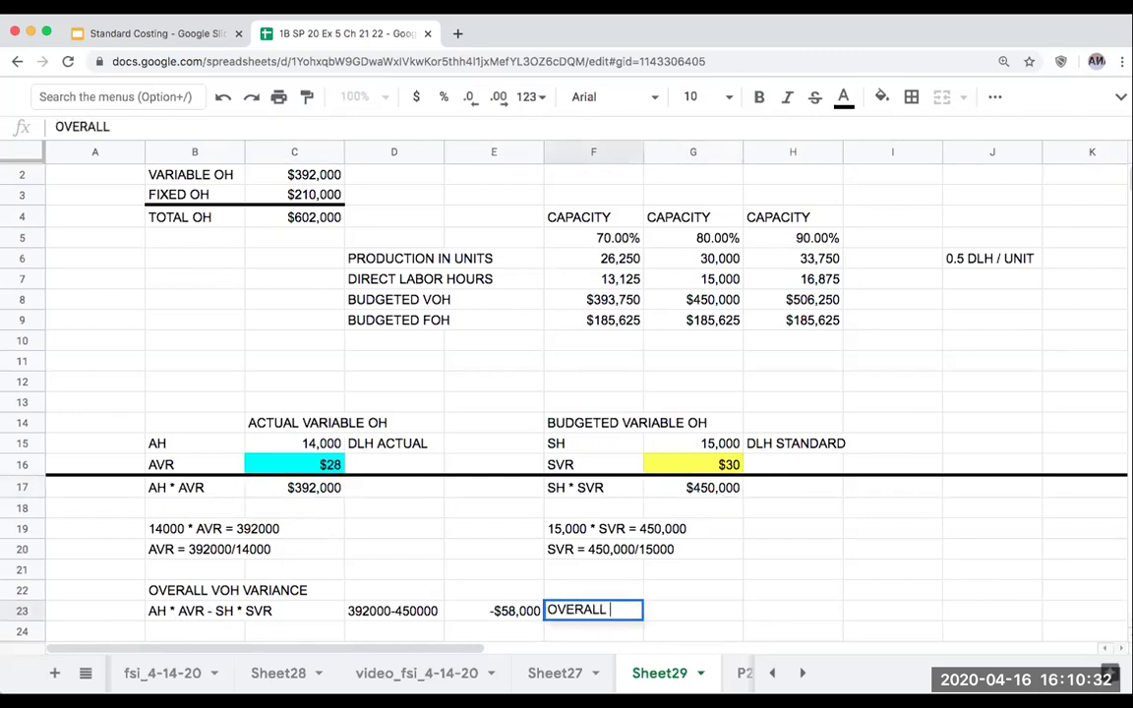
{"action": "type", "text": "FAVORABLE VARIALBE"}
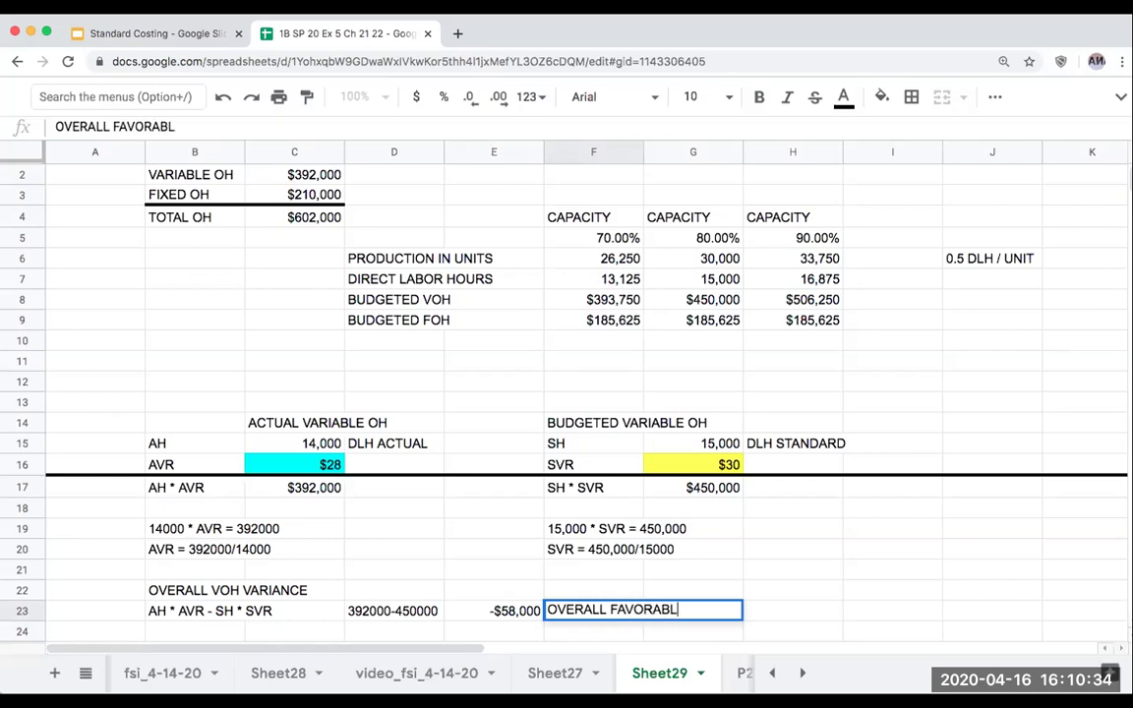
{"action": "key", "text": "BackSpace"}
{"action": "key", "text": "BackSpace"}
{"action": "key", "text": "BackSpace"}
{"action": "key", "text": "BackSpace"}
{"action": "key", "text": "BackSpace"}
{"action": "type", "text": "ABLE OH VARIANCE"}
{"action": "key", "text": "Return"}
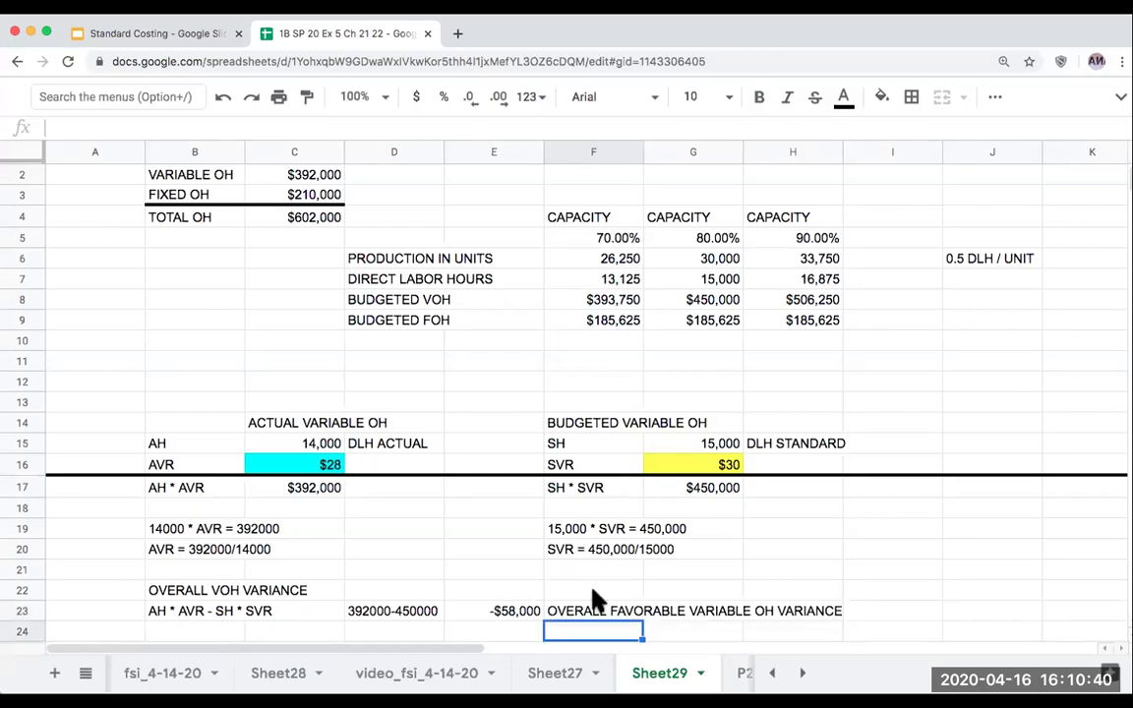
- Add top and bottom borders across row 25 to close off the variable overhead section
{"action": "scroll", "coordinate": [580, 530], "scroll_direction": "down", "scroll_amount": 3}
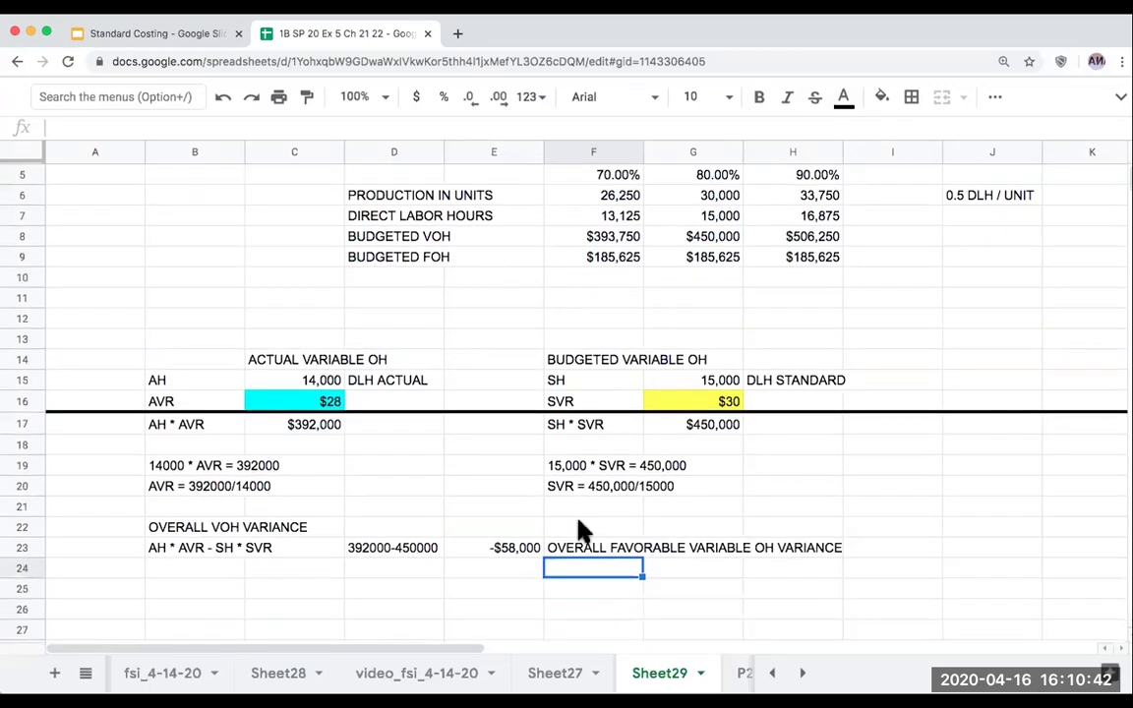
{"action": "scroll", "coordinate": [465, 457], "scroll_direction": "up", "scroll_amount": 1}
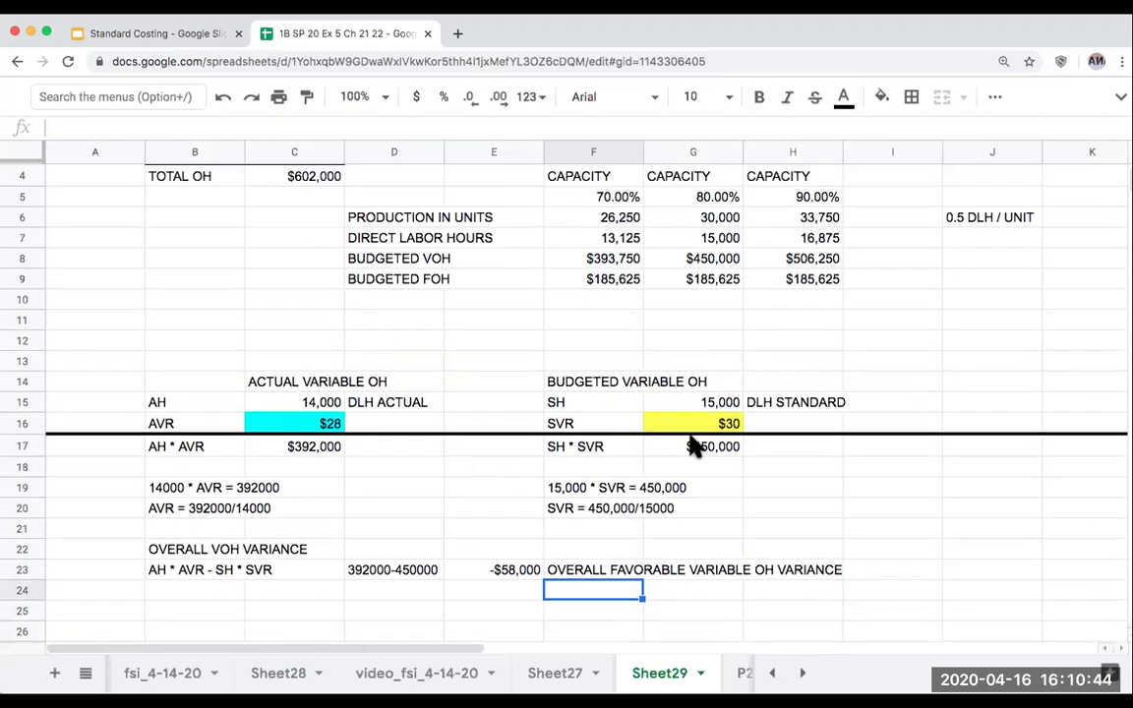
{"action": "scroll", "coordinate": [751, 433], "scroll_direction": "down", "scroll_amount": 2}
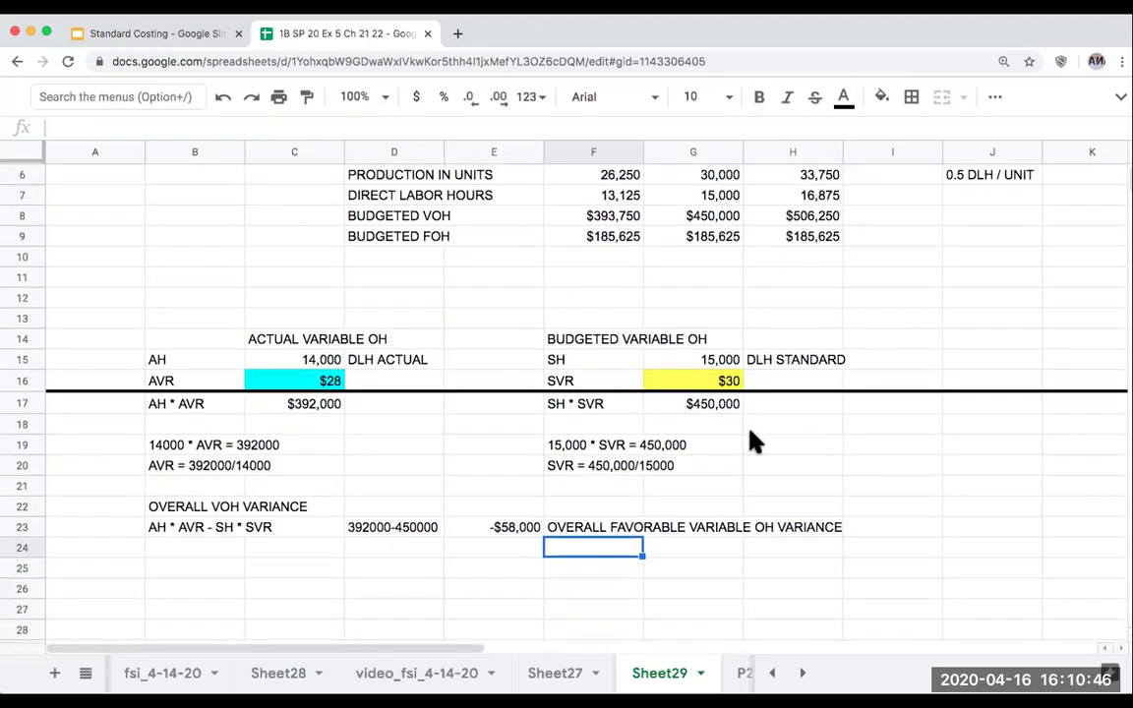
{"action": "left_click", "coordinate": [21, 569]}
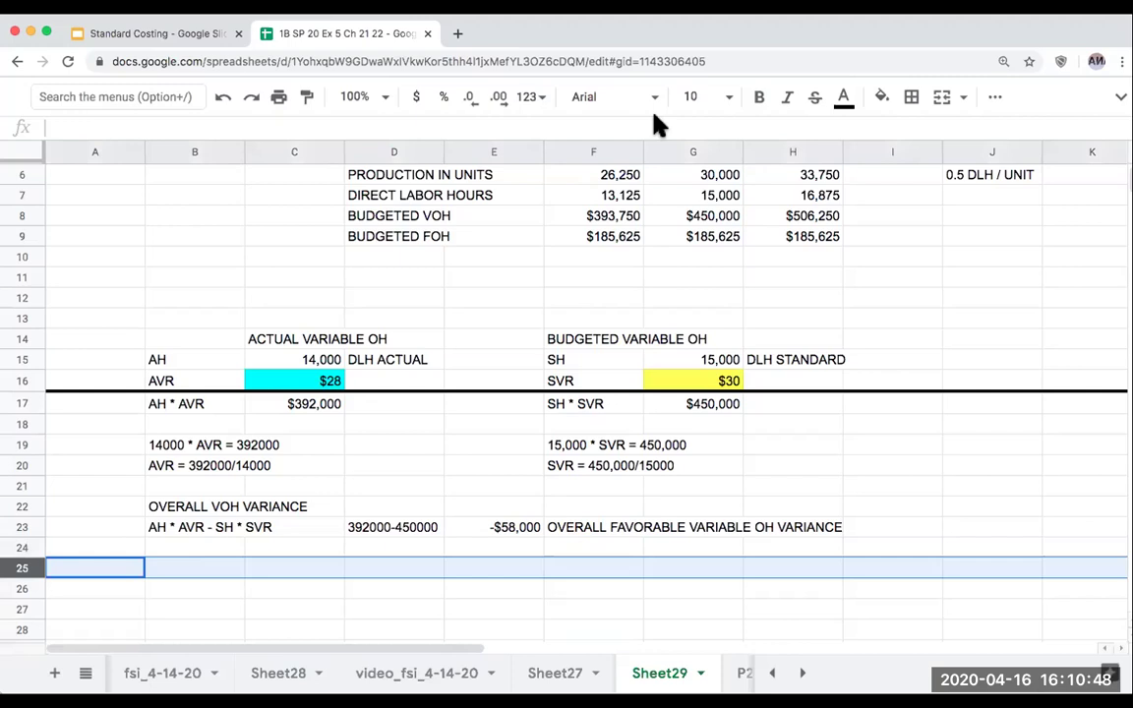
{"action": "left_click", "coordinate": [912, 99]}
{"action": "left_click", "coordinate": [946, 163]}
{"action": "left_click", "coordinate": [999, 162]}
{"action": "scroll", "coordinate": [298, 504], "scroll_direction": "down", "scroll_amount": 5}
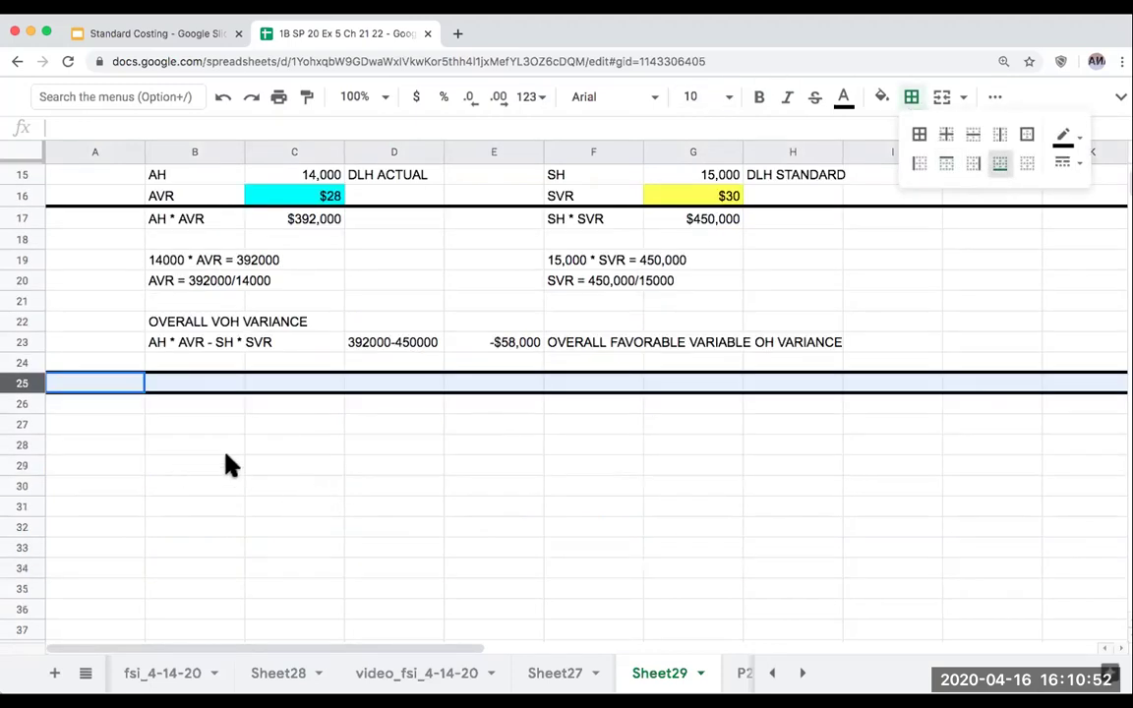
- Link C27 to the ACTUAL VARIABLE OH heading in C14
{"action": "scroll", "coordinate": [226, 467], "scroll_direction": "up", "scroll_amount": 1}
{"action": "left_click", "coordinate": [298, 480]}
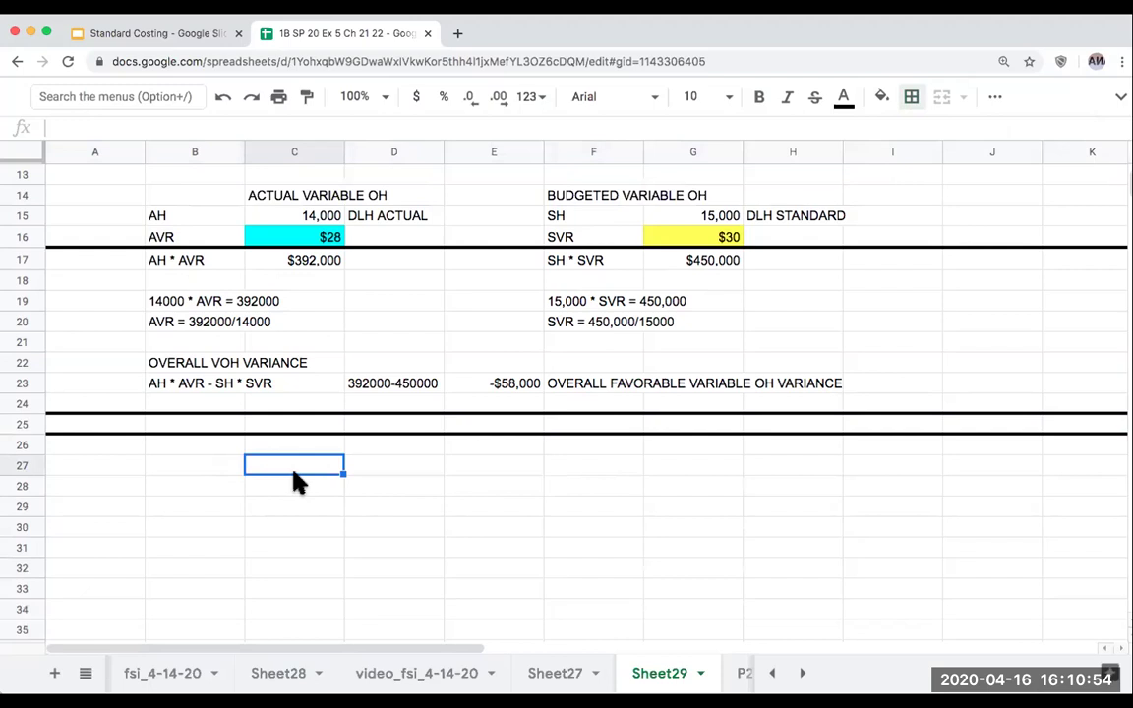
{"action": "type", "text": "+"}
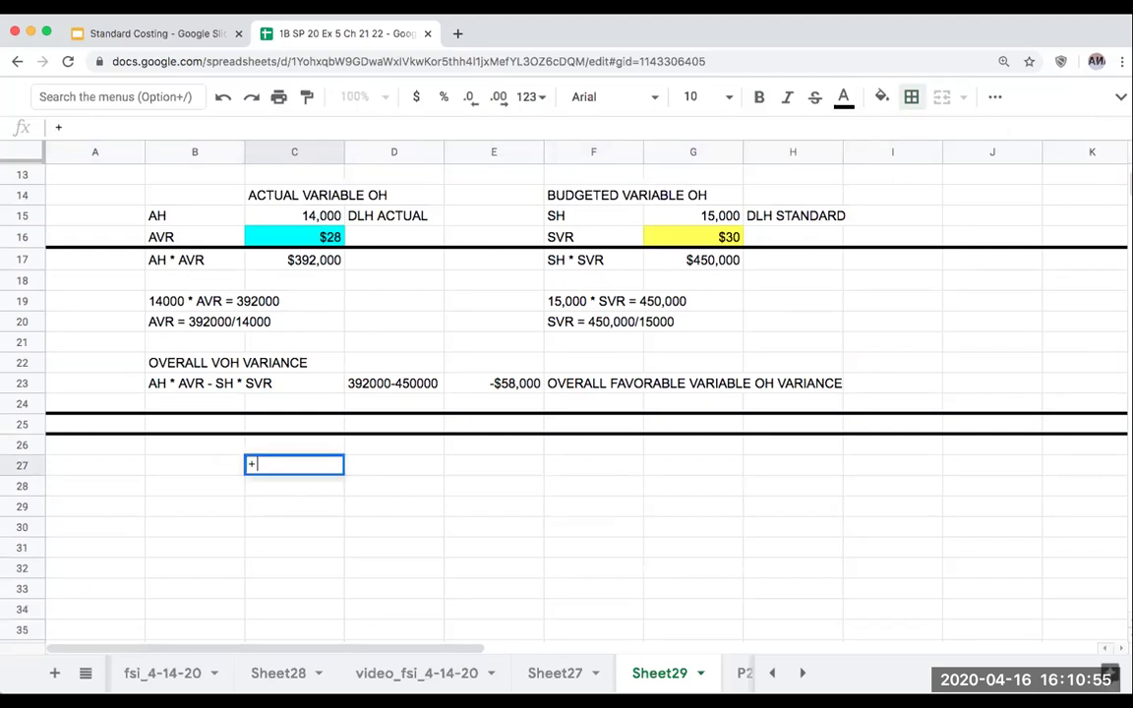
{"action": "left_click", "coordinate": [303, 197]}
{"action": "key", "text": "Return"}
{"action": "left_click", "coordinate": [294, 465]}
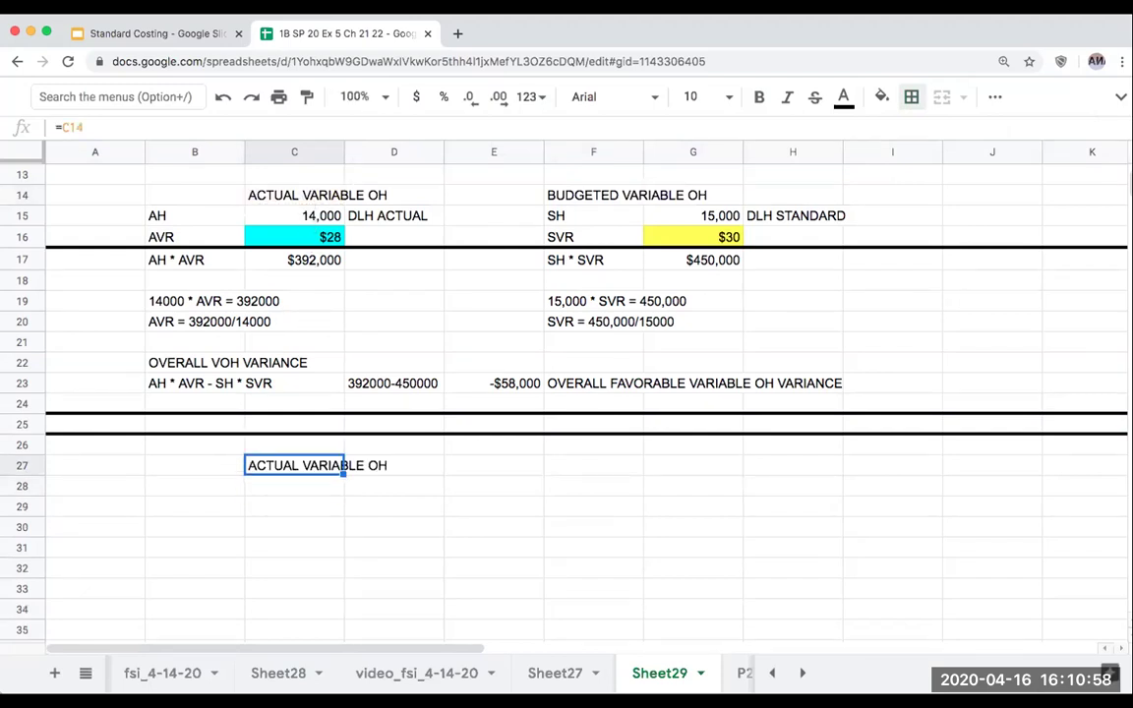
- Copy the relative link in C27 to B28:B30 and C28:C30 to bring in the AH, AVR and AH * AVR labels and amounts
{"action": "key", "text": "super+c"}
{"action": "key", "text": "Down"}
{"action": "key", "text": "super+v"}
{"action": "key", "text": "Left"}
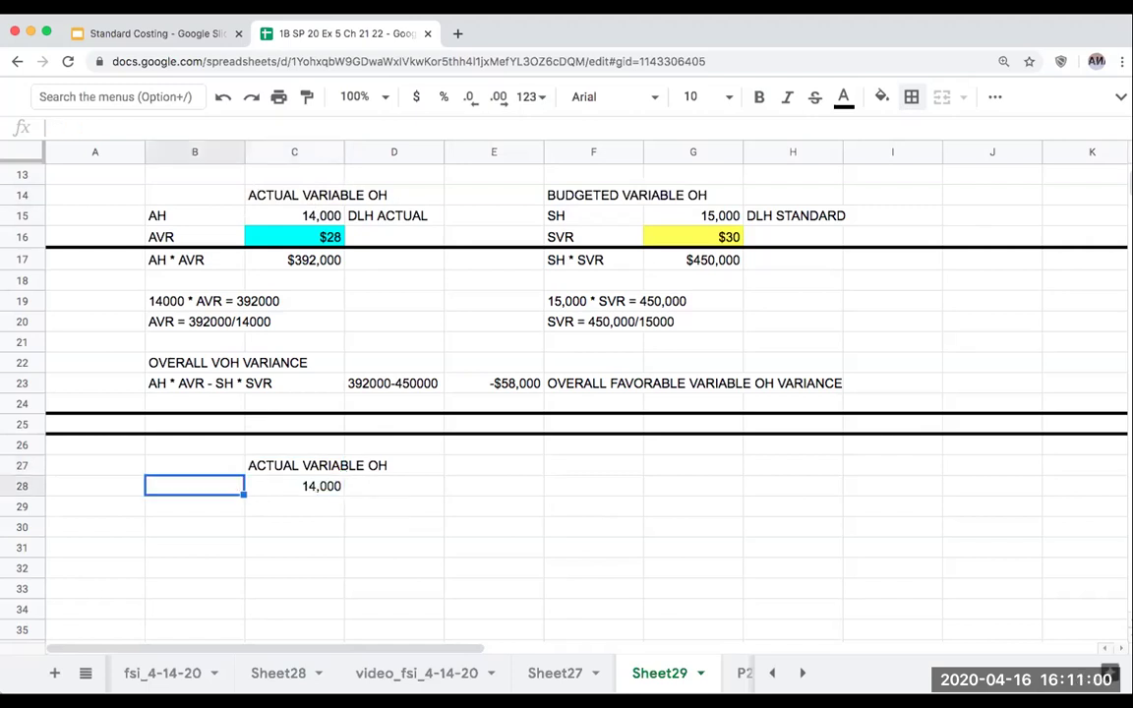
{"action": "key", "text": "super+v"}
{"action": "key", "text": "Down"}
{"action": "key", "text": "super+v"}
{"action": "key", "text": "Down"}
{"action": "key", "text": "super+v"}
{"action": "key", "text": "Right"}
{"action": "key", "text": "Up"}
{"action": "key", "text": "super+v"}
{"action": "key", "text": "Down"}
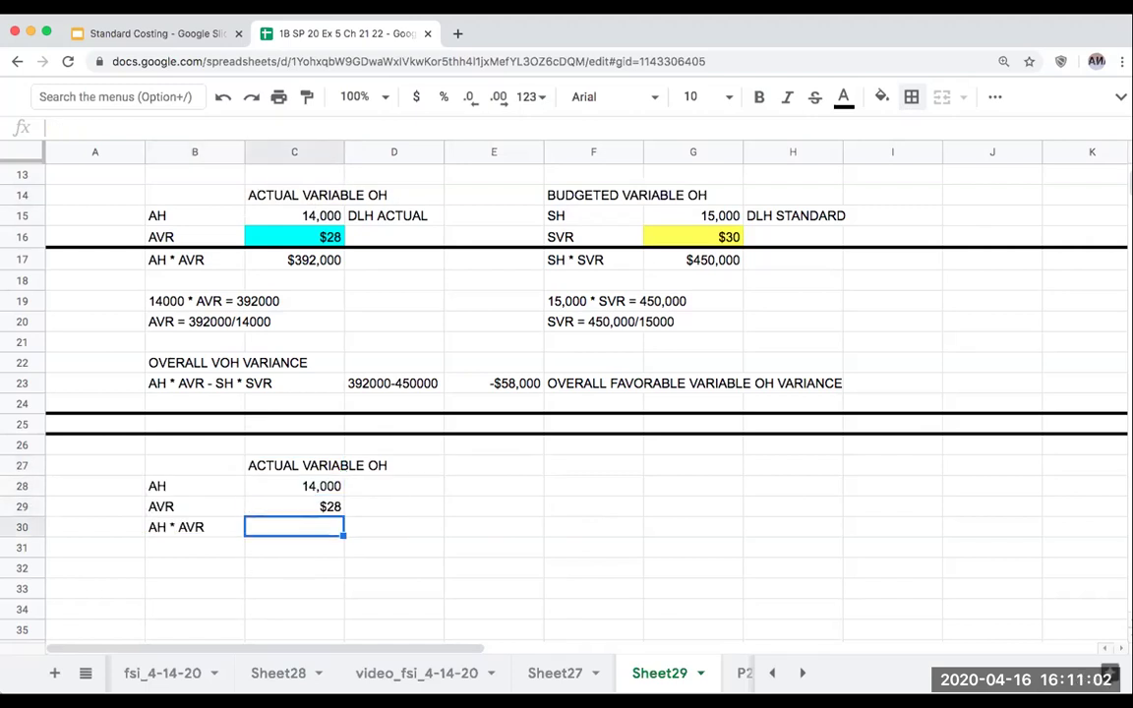
{"action": "key", "text": "super+v"}
- Enter the heading MIDDLE VALUE in E27 and label E28 as AH
{"action": "key", "text": "Right"}
{"action": "key", "text": "Up"}
{"action": "key", "text": "Up"}
{"action": "key", "text": "Right"}
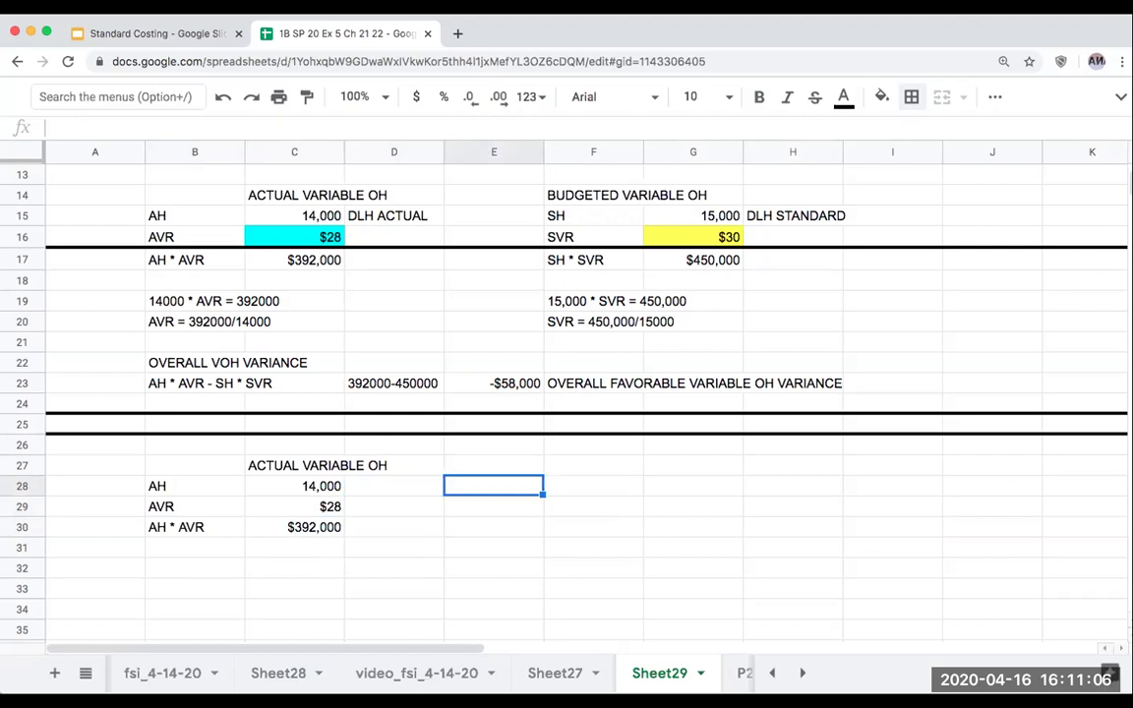
{"action": "key", "text": "Up"}
{"action": "type", "text": "MIDDLE VALUE"}
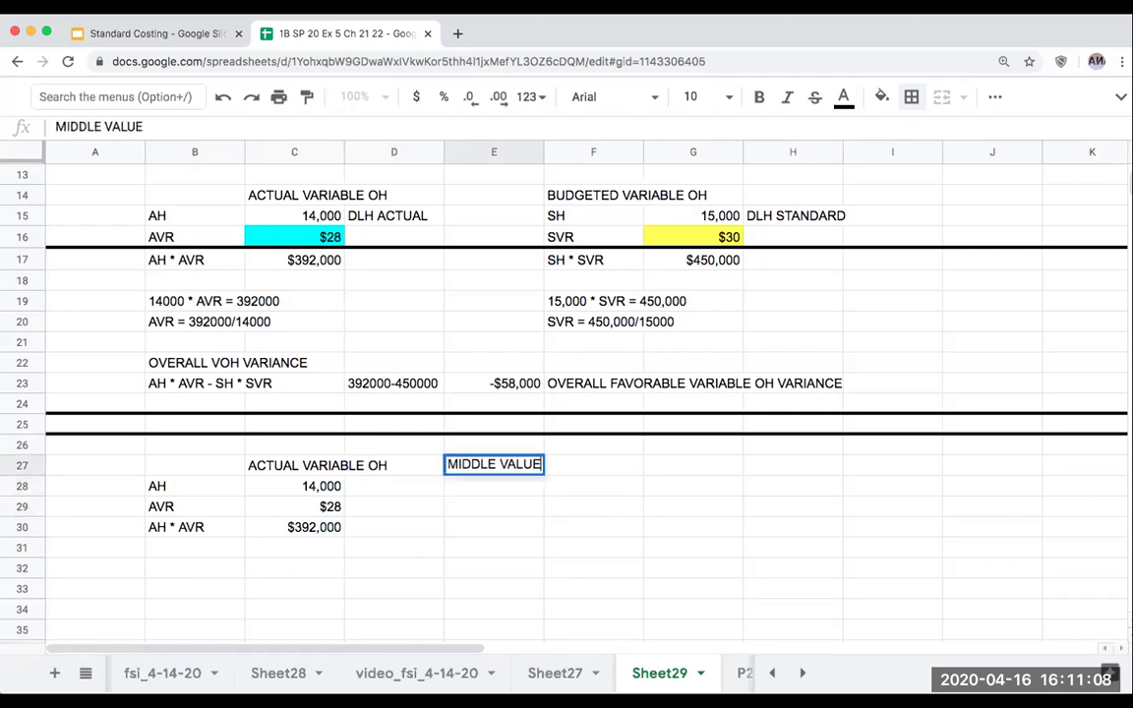
{"action": "key", "text": "Return"}
{"action": "type", "text": "AH"}
{"action": "key", "text": "Return"}
- Link F28 to the actual hours in C28 and label E29 as SVR
{"action": "left_click", "coordinate": [593, 486]}
{"action": "type", "text": "+"}
{"action": "key", "text": "Left"}
{"action": "key", "text": "Left"}
{"action": "key", "text": "Left"}
{"action": "key", "text": "Return"}
{"action": "key", "text": "Left"}
{"action": "type", "text": "SVR"}
{"action": "key", "text": "Return"}
- Link F29 to the standard variable rate in G16
{"action": "left_click", "coordinate": [593, 506]}
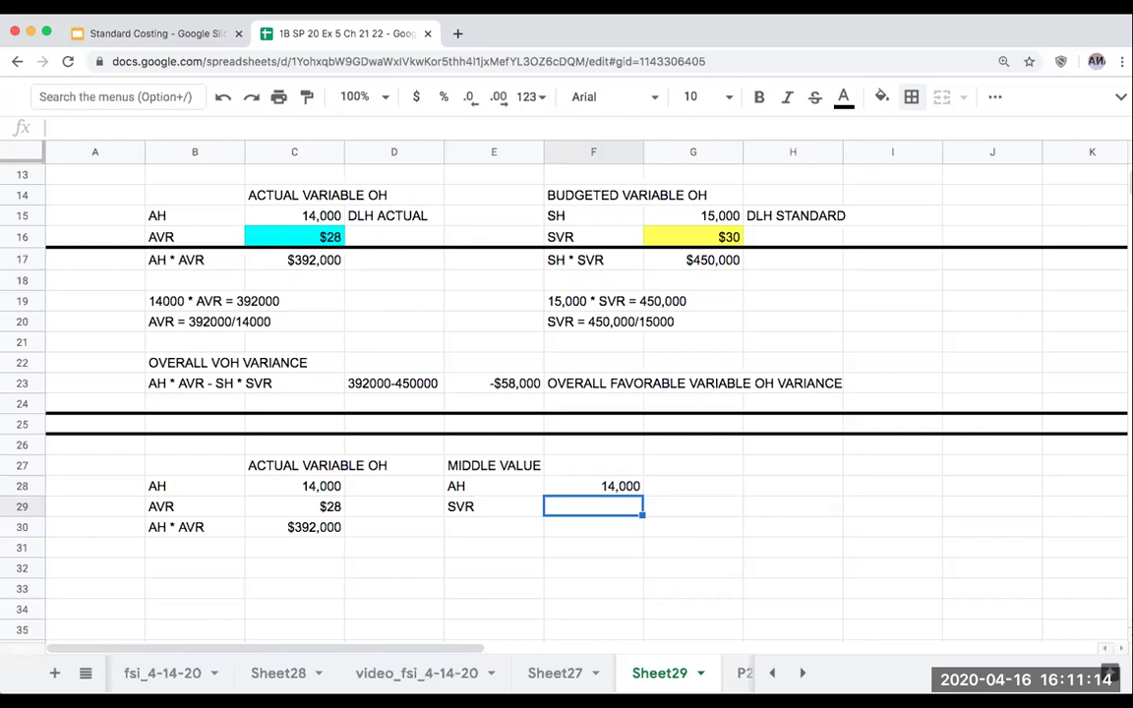
{"action": "type", "text": "+"}
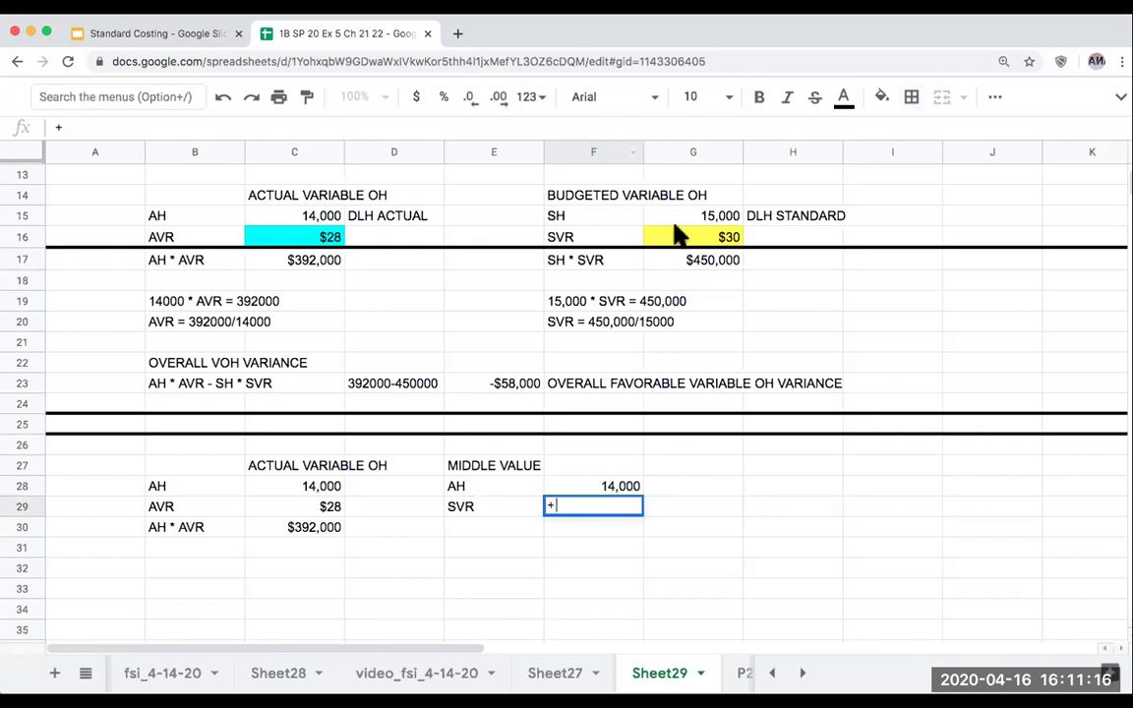
{"action": "left_click", "coordinate": [675, 236]}
{"action": "key", "text": "Return"}
- Calculate the middle value in F30 as F28 times F29 and label E30 as AH * SVR
{"action": "type", "text": "+"}
{"action": "left_click", "coordinate": [593, 486]}
{"action": "type", "text": "*"}
{"action": "left_click", "coordinate": [593, 506]}
{"action": "key", "text": "Return"}
{"action": "left_click", "coordinate": [494, 527]}
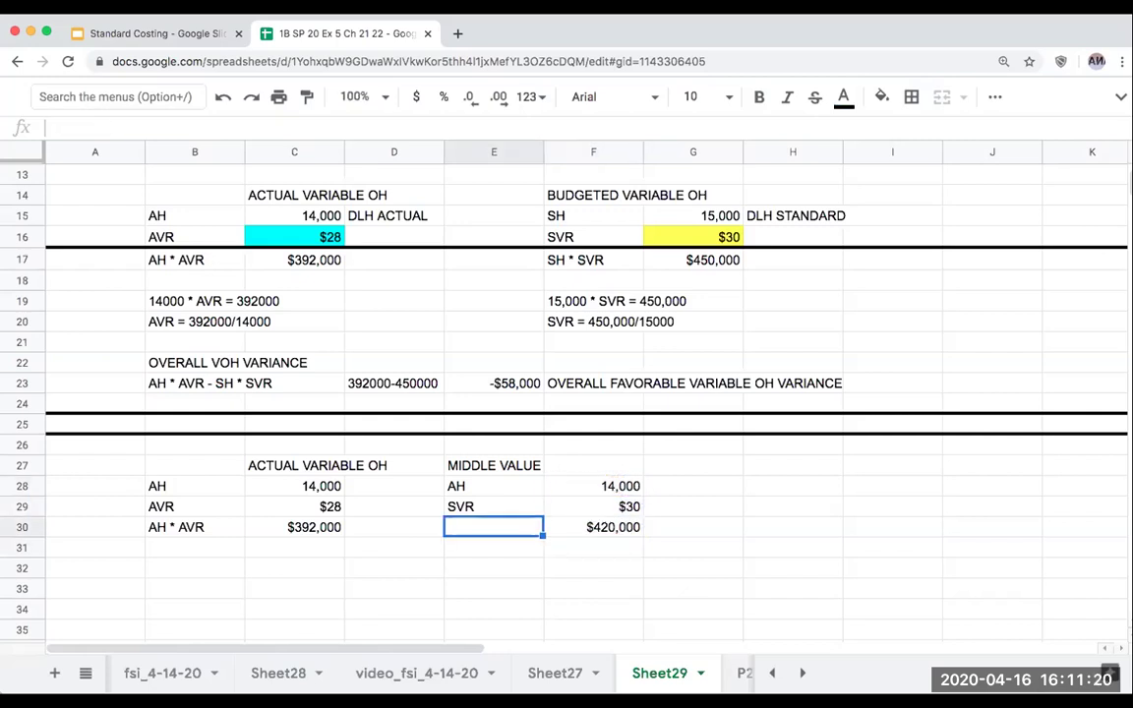
{"action": "type", "text": "AH * SVR"}
{"action": "key", "text": "Return"}
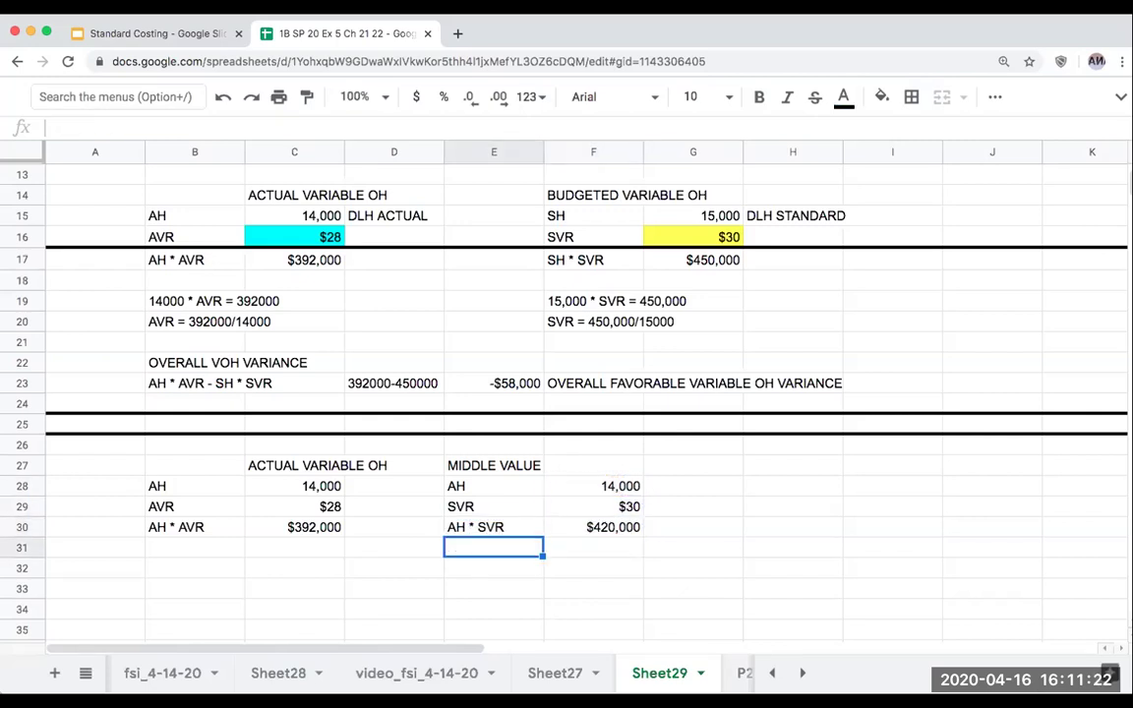
{"action": "left_click", "coordinate": [593, 527]}
{"action": "left_click", "coordinate": [792, 507]}
{"action": "left_click", "coordinate": [792, 465]}
{"action": "left_click", "coordinate": [692, 465]}
{"action": "left_click", "coordinate": [792, 465]}
{"action": "type", "text": "BU"}
{"action": "key", "text": "BackSpace"}
{"action": "key", "text": "BackSpace"}
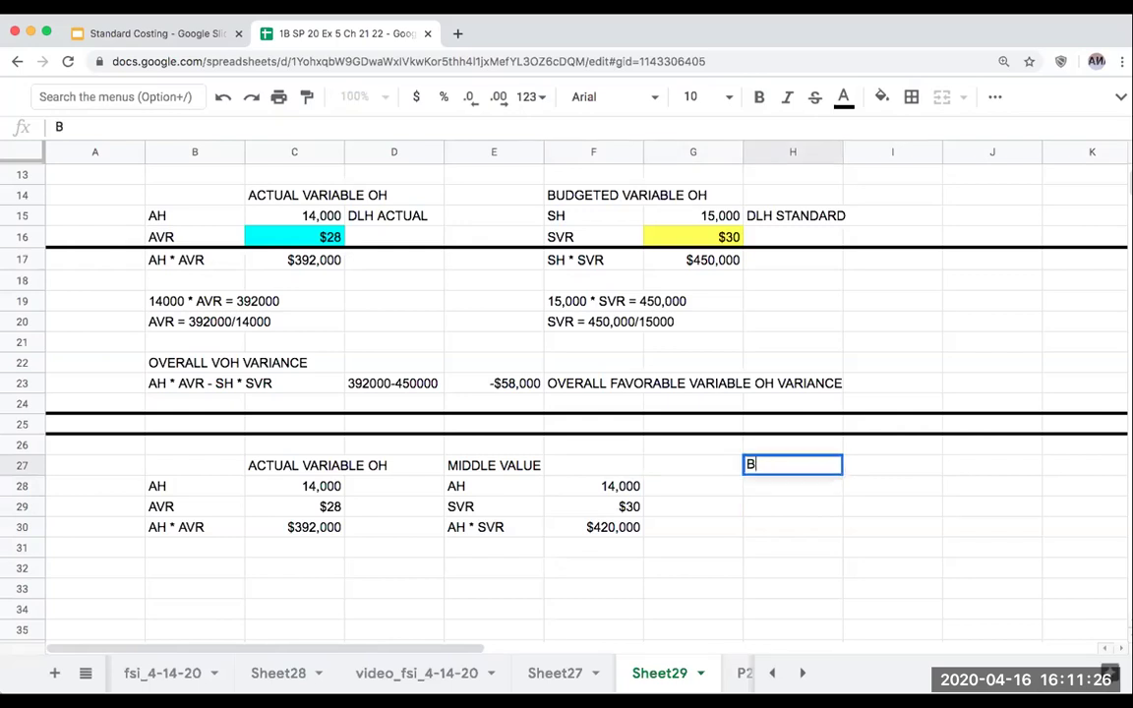
- Link I27 to the BUDGETED VARIABLE OH heading in F14
{"action": "left_click", "coordinate": [891, 465]}
{"action": "type", "text": "+"}
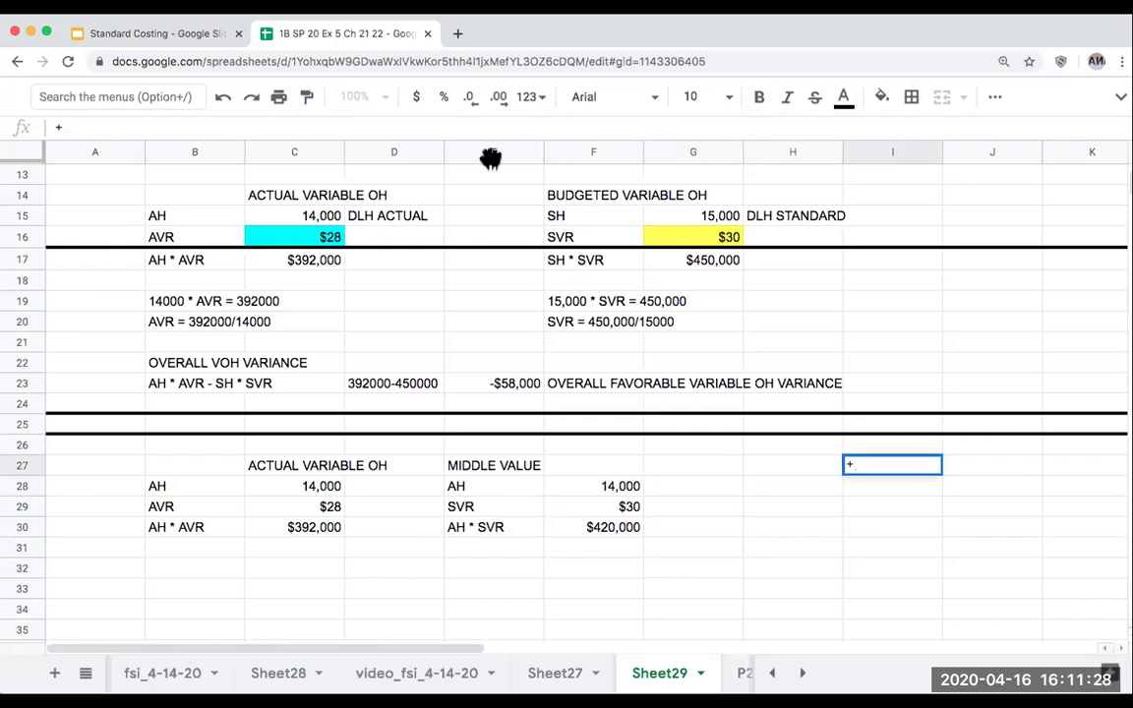
{"action": "left_click", "coordinate": [593, 197]}
{"action": "key", "text": "Return"}
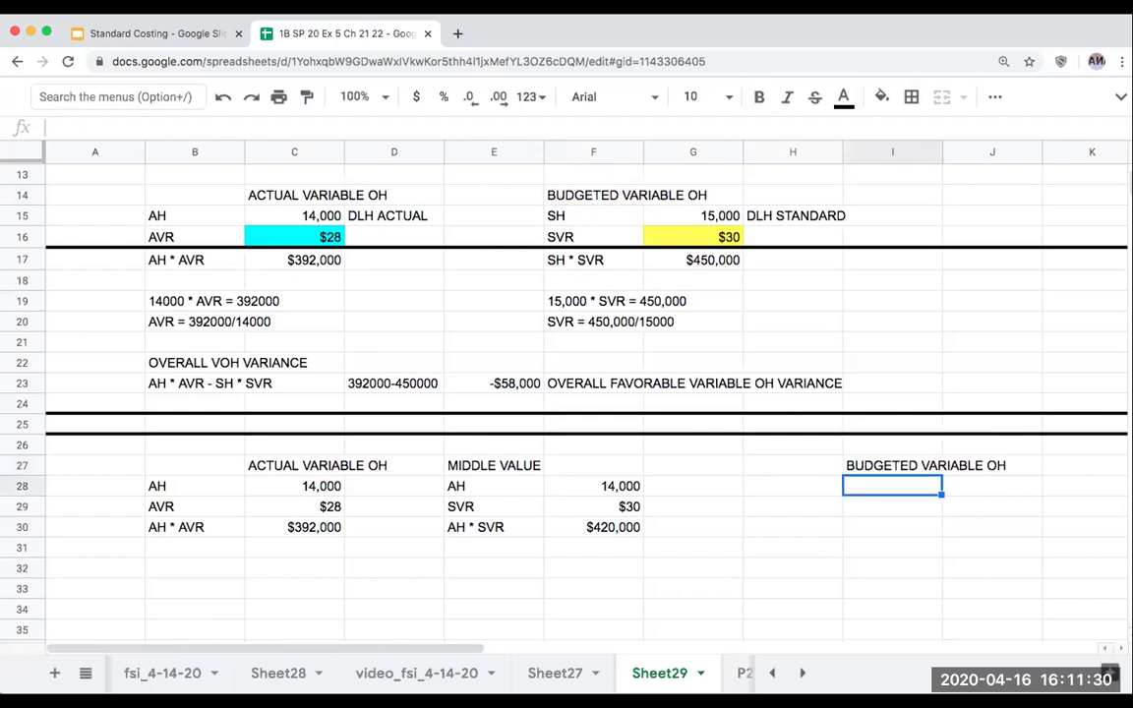
- Link H28 to the SH label in F15 and copy the link down to H29 and H30
{"action": "key", "text": "Left"}
{"action": "type", "text": "+"}
{"action": "left_click", "coordinate": [610, 225]}
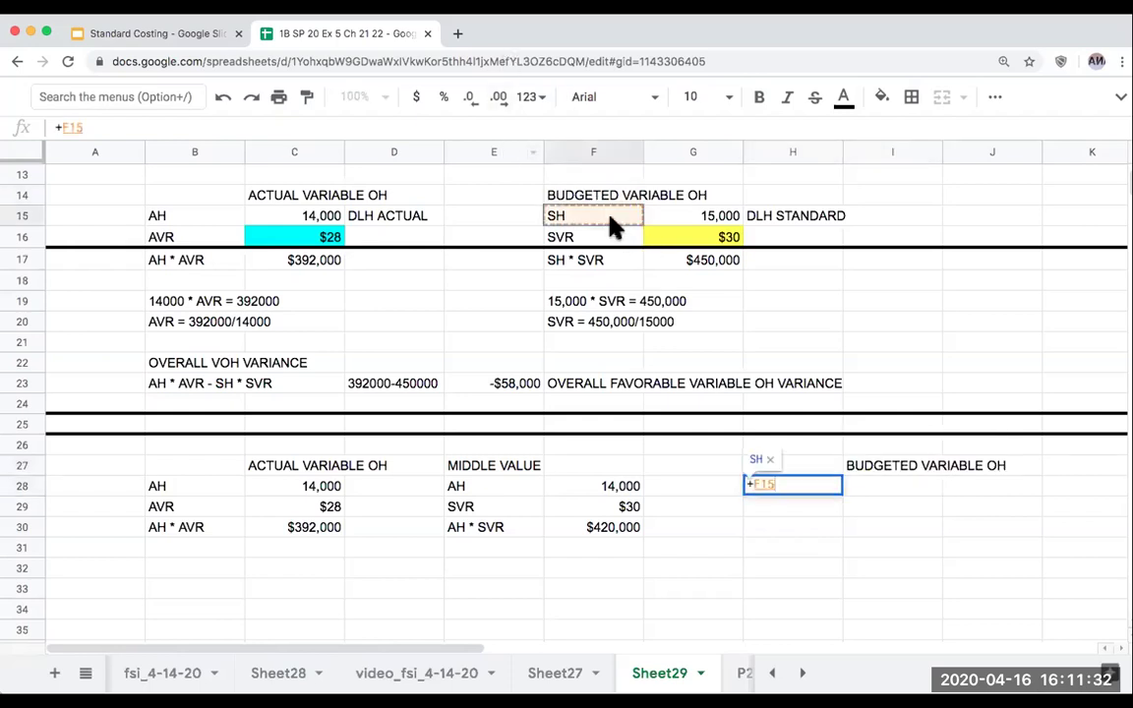
{"action": "key", "text": "Return"}
{"action": "left_click", "coordinate": [792, 486]}
{"action": "key", "text": "ctrl+c"}
{"action": "key", "text": "Down"}
{"action": "key", "text": "ctrl+v"}
{"action": "key", "text": "Down"}
{"action": "key", "text": "ctrl+v"}
- Paste the copied link into I28:I30 to bring in the budgeted SH, SVR and SH * SVR amounts
{"action": "key", "text": "Right"}
{"action": "key", "text": "Up"}
{"action": "key", "text": "Up"}
{"action": "key", "text": "ctrl+v"}
{"action": "key", "text": "Down"}
{"action": "key", "text": "ctrl+v"}
{"action": "key", "text": "Down"}
{"action": "key", "text": "ctrl+v"}
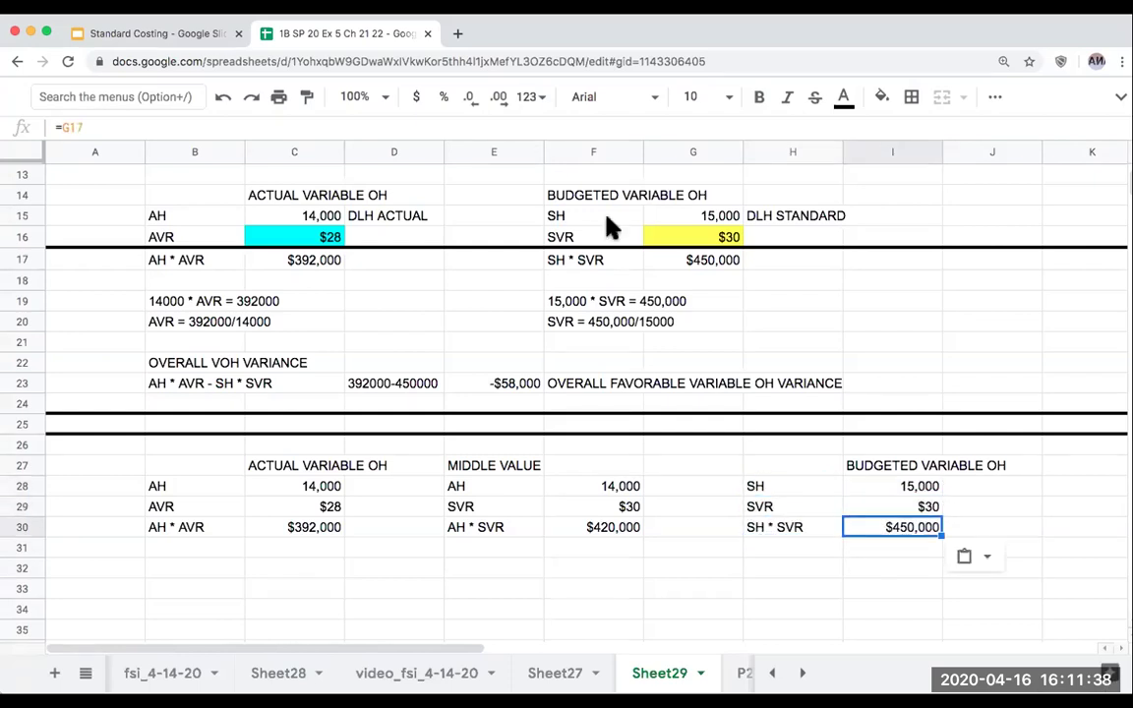
- Add a top border across row 30 above the AH * AVR, AH * SVR and SH * SVR amounts
{"action": "left_click", "coordinate": [35, 526]}
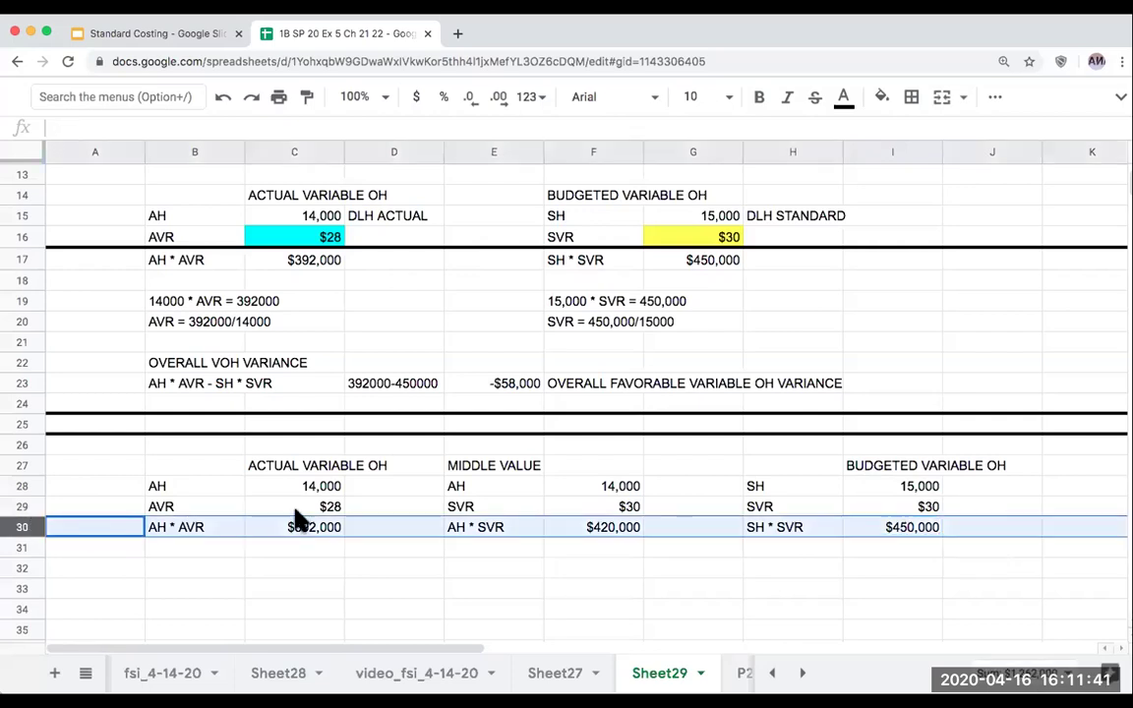
{"action": "left_click", "coordinate": [909, 97]}
{"action": "left_click", "coordinate": [950, 168]}
{"action": "left_click", "coordinate": [390, 591]}
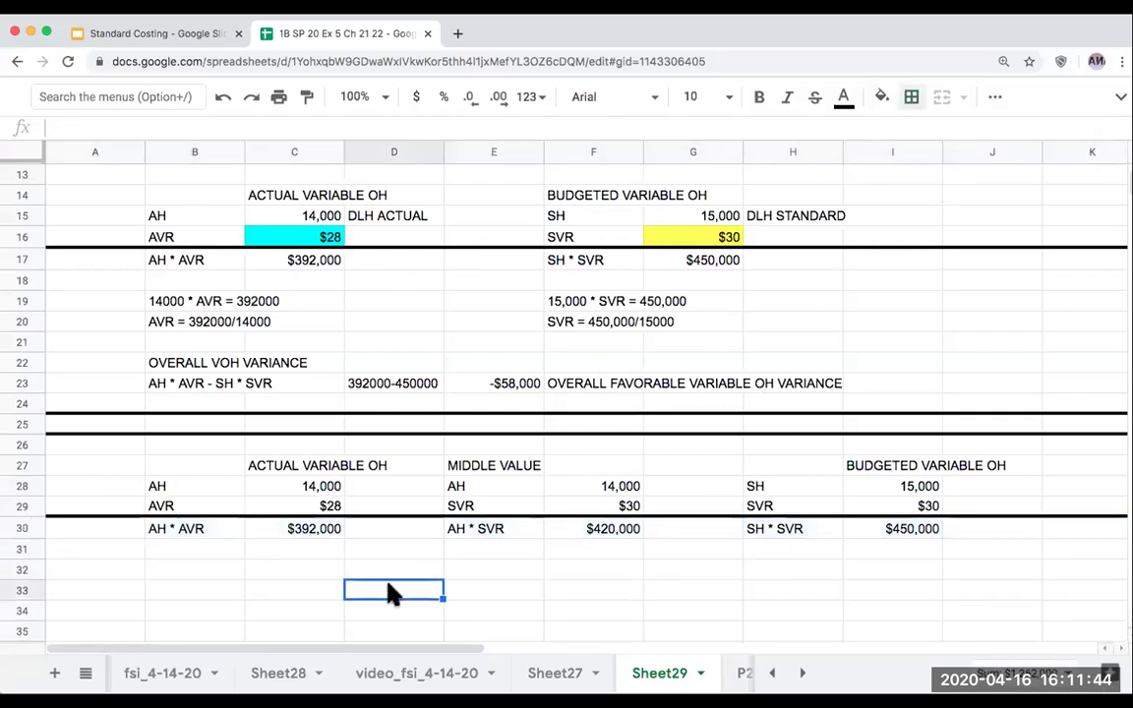
- Switch to the Standard Costing presentation, review the variable overhead spending and efficiency formulas on slide 50, and return to the spreadsheet
{"action": "left_click", "coordinate": [531, 389]}
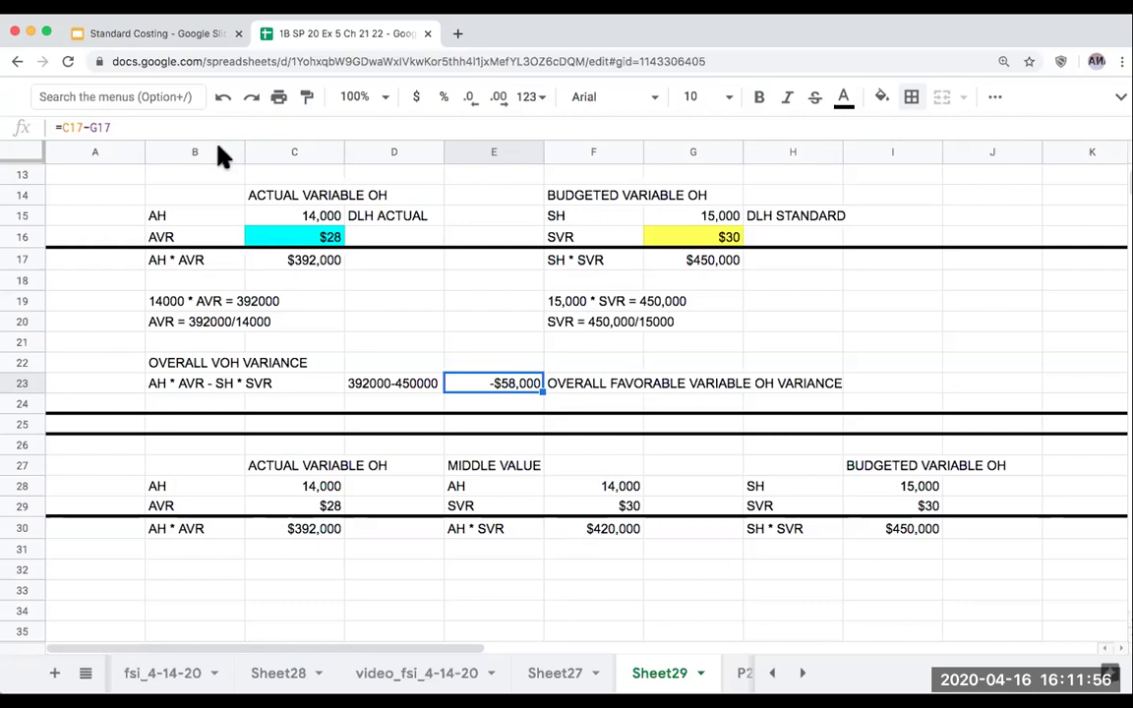
{"action": "left_click", "coordinate": [162, 34]}
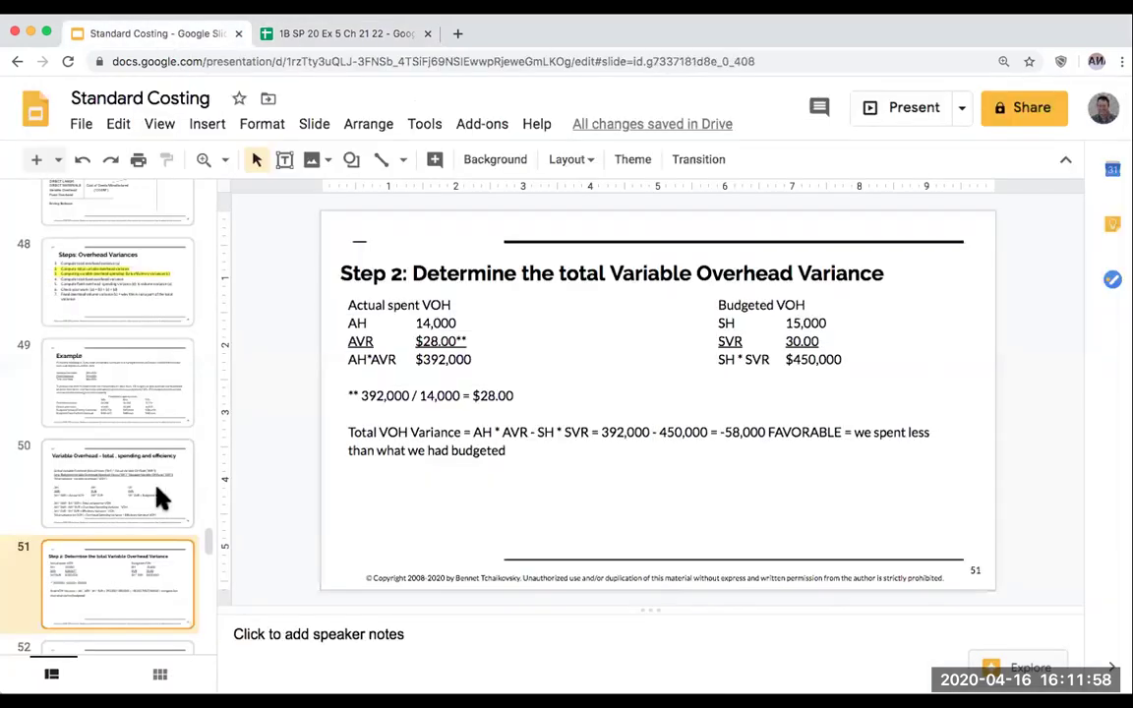
{"action": "left_click", "coordinate": [161, 496]}
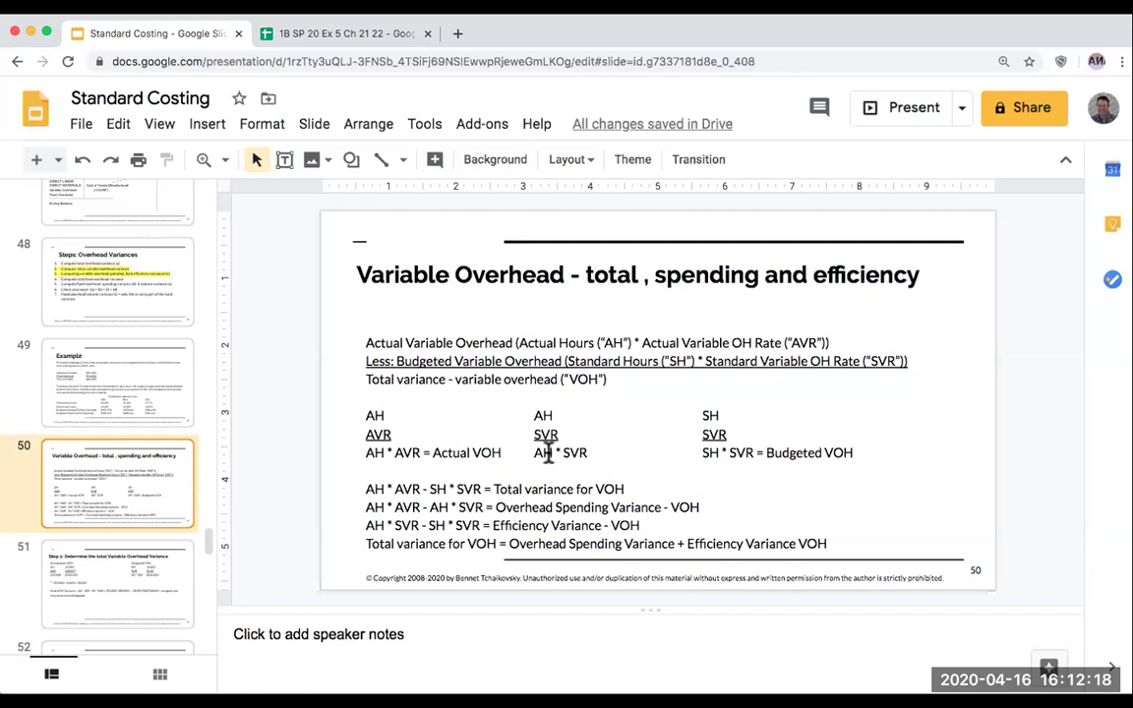
{"action": "left_click", "coordinate": [146, 565]}
{"action": "left_click", "coordinate": [257, 29]}
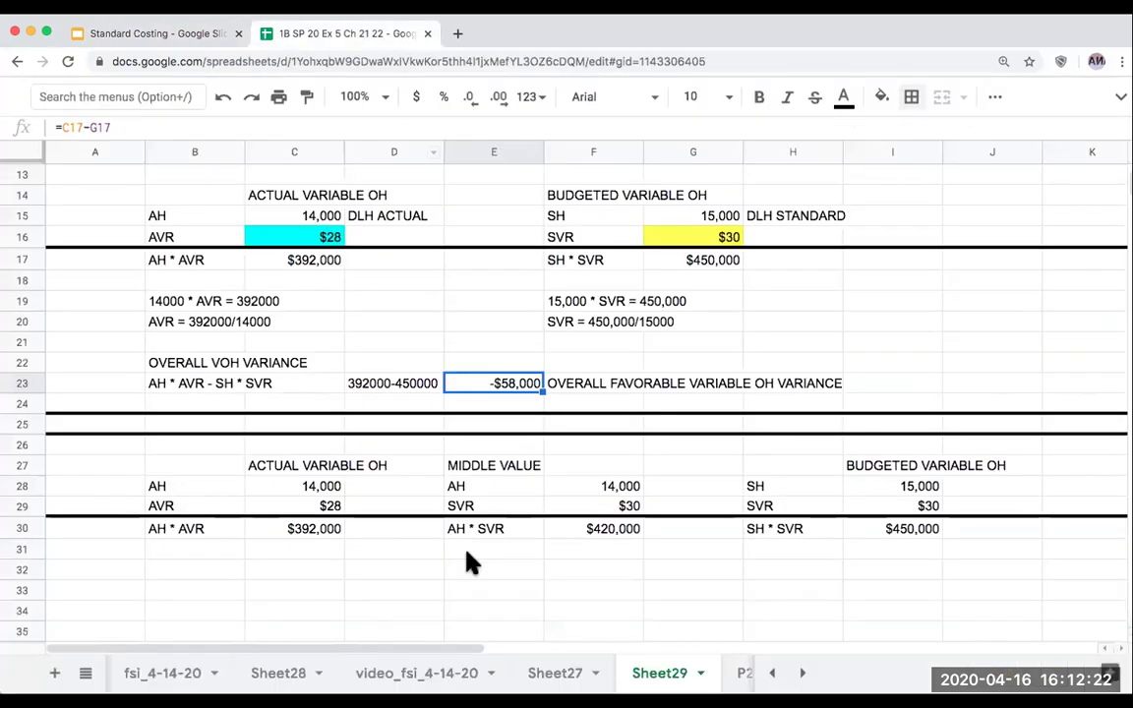
- Write the spending variance formula AH * AVR - AH * SVR = in B33
{"action": "left_click", "coordinate": [156, 556]}
{"action": "key", "text": "Down"}
{"action": "key", "text": "Down"}
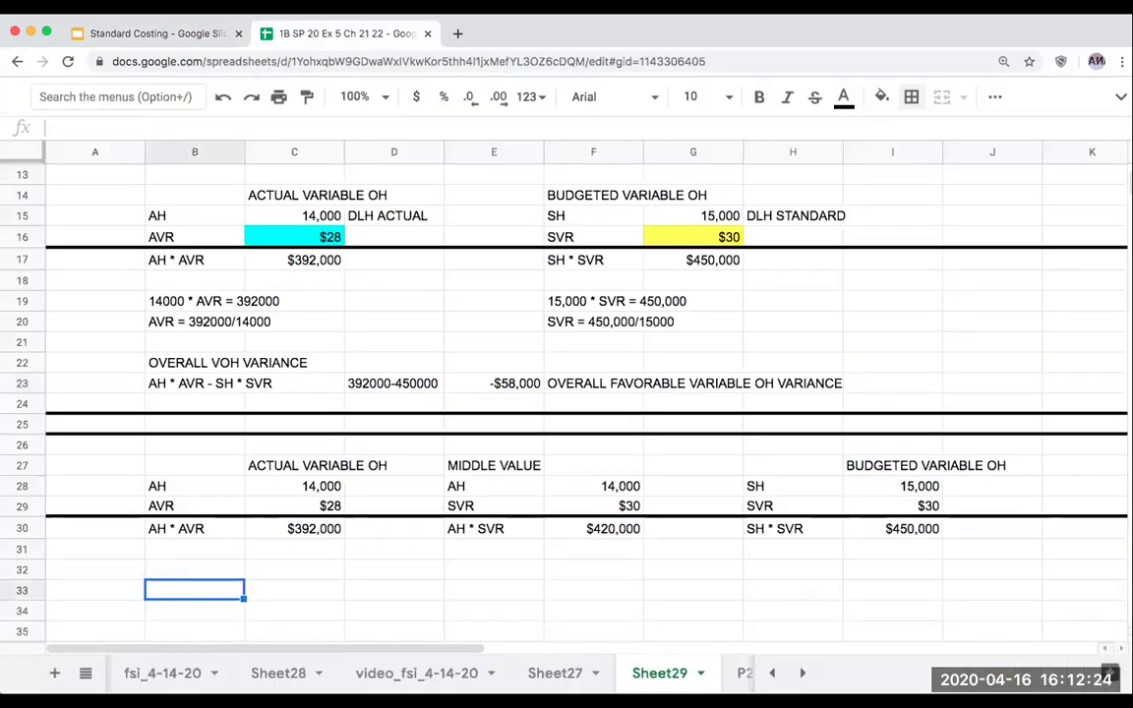
{"action": "type", "text": "AH *U AVR"}
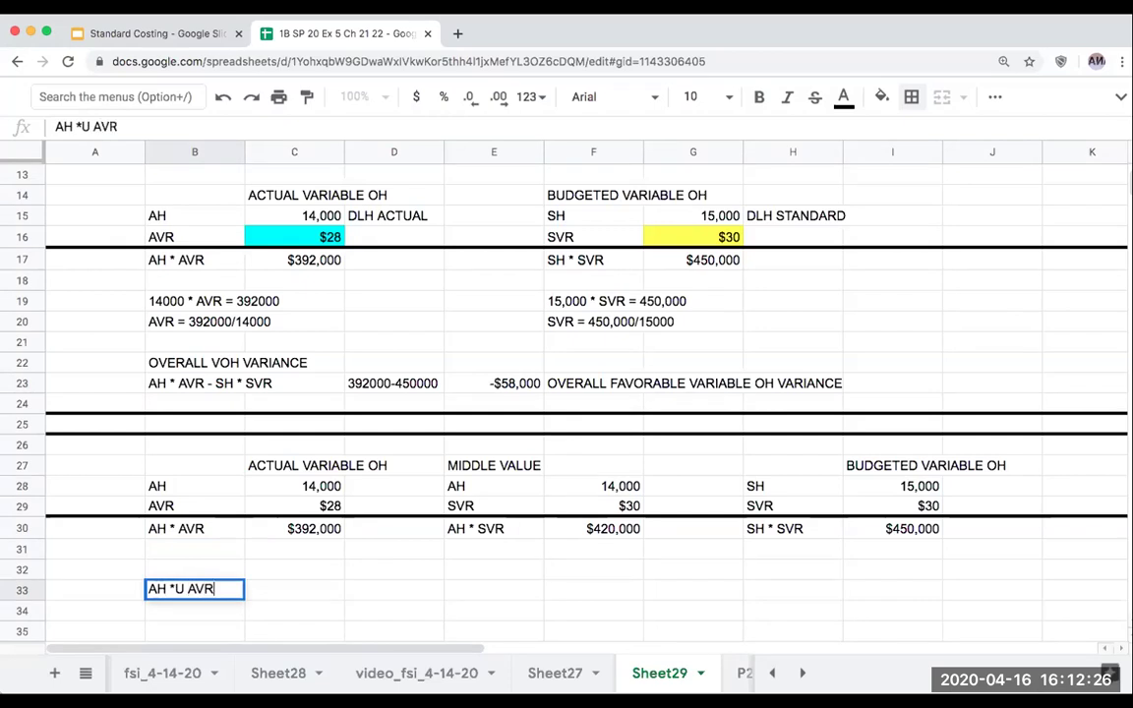
{"action": "key", "text": "BackSpace"}
{"action": "key", "text": "BackSpace"}
{"action": "key", "text": "BackSpace"}
{"action": "key", "text": "BackSpace"}
{"action": "key", "text": "BackSpace"}
{"action": "type", "text": "AVR"}
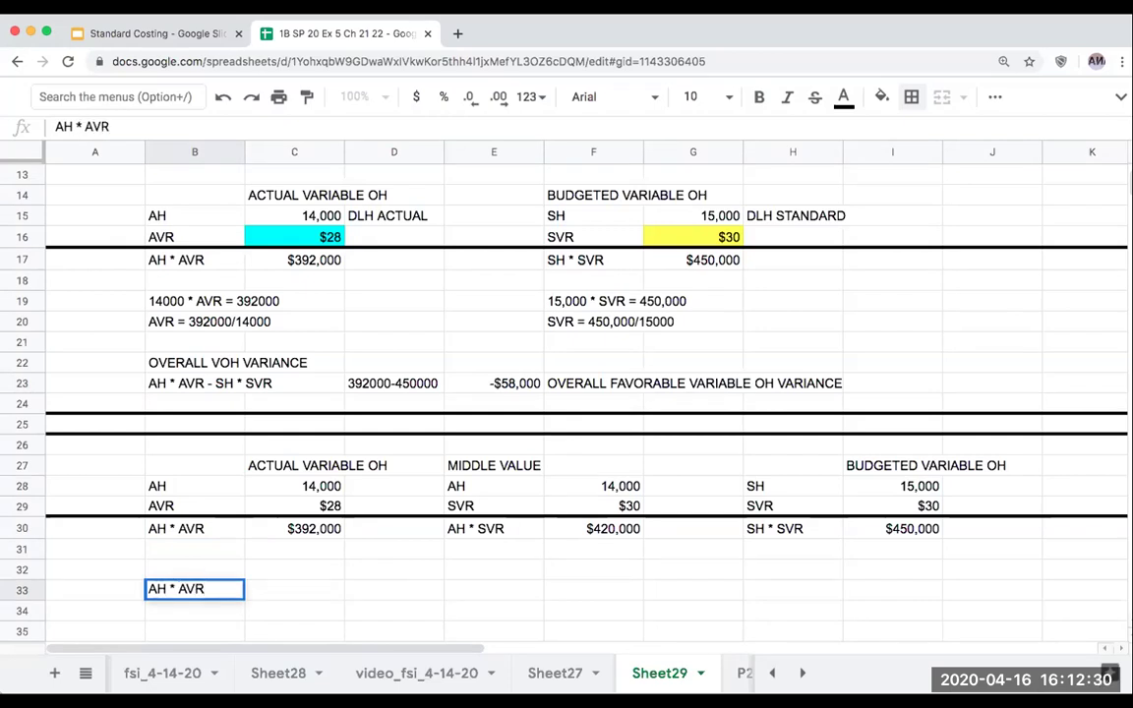
{"action": "type", "text": " - AH * SVR"}
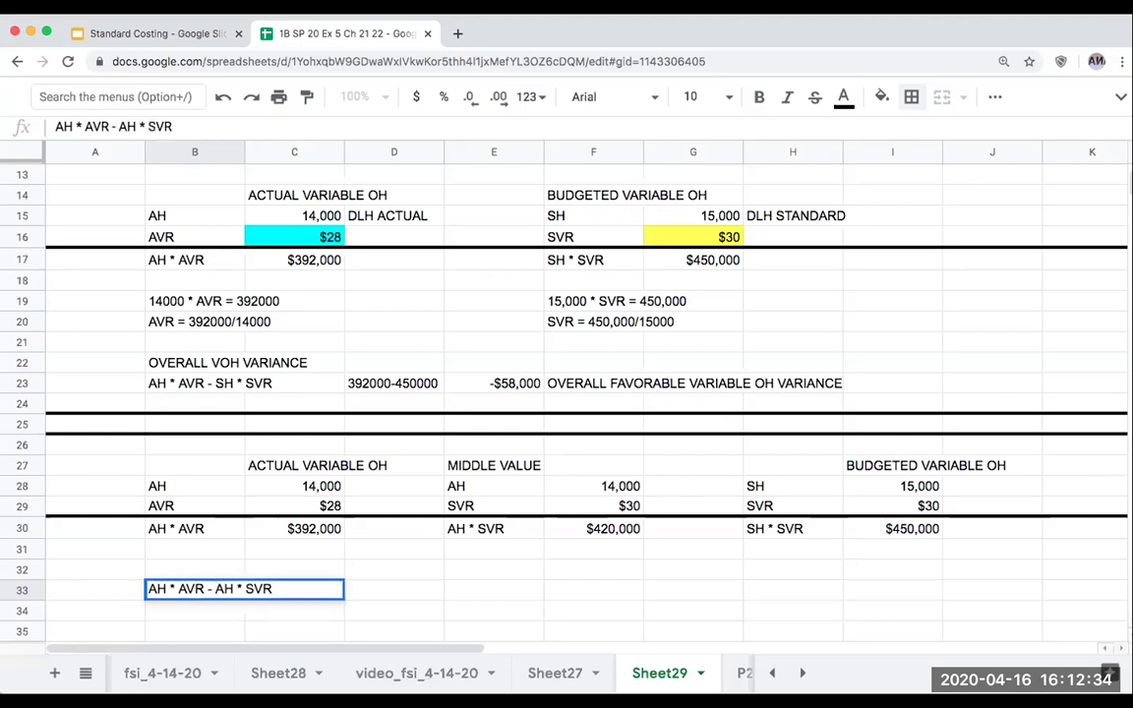
{"action": "type", "text": " ="}
{"action": "key", "text": "Tab"}
{"action": "left_click", "coordinate": [394, 590]}
{"action": "type", "text": "SPEND"}
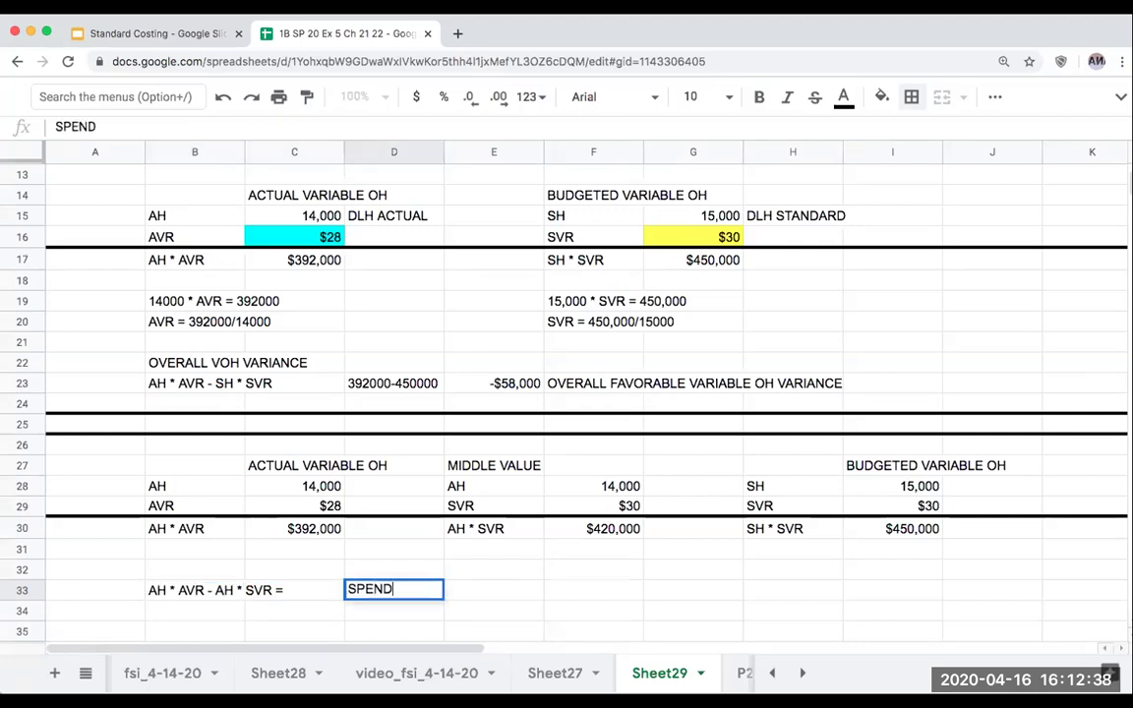
{"action": "type", "text": "ING VARIANCE"}
{"action": "key", "text": "Return"}
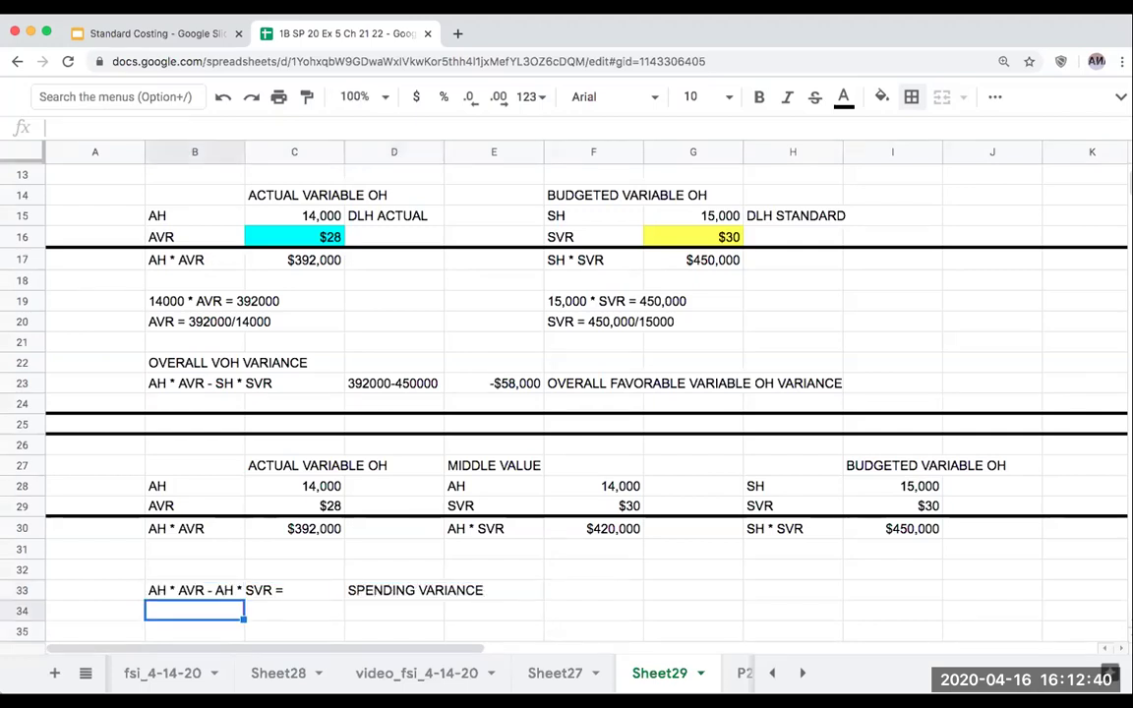
{"action": "type", "text": "392000"}
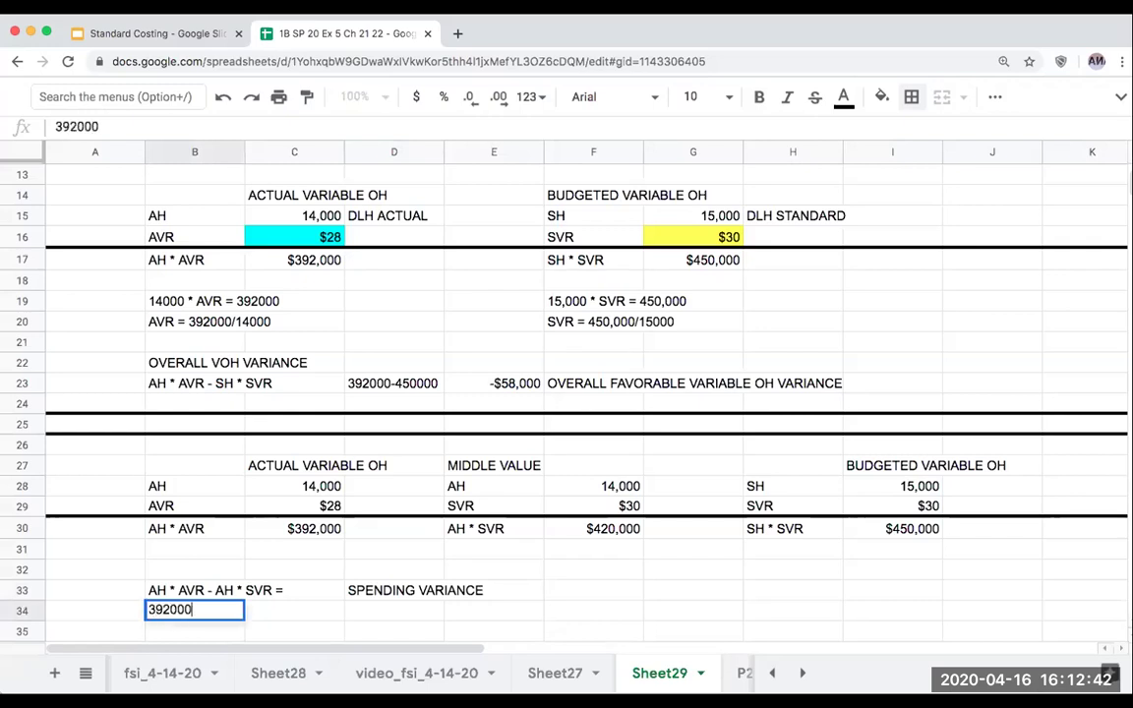
{"action": "type", "text": "-420000"}
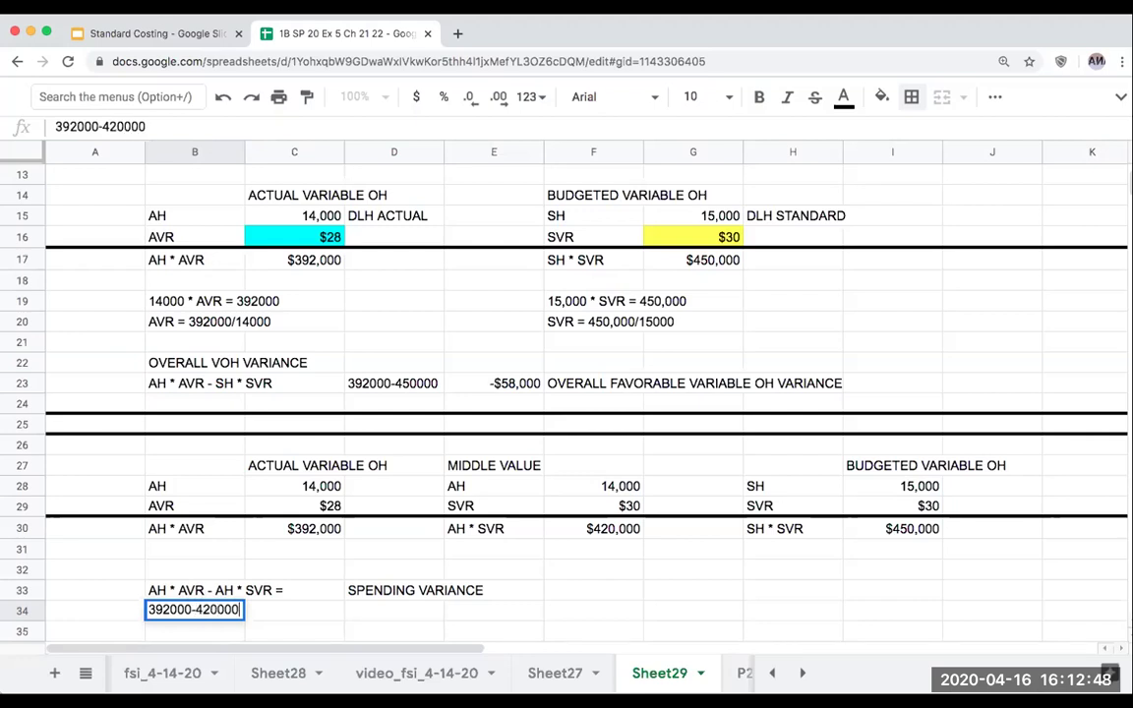
- Calculate the spending variance in D34 by subtracting AH * SVR in F30 from AH * AVR in C30
{"action": "key", "text": "Tab"}
{"action": "key", "text": "Tab"}
{"action": "type", "text": "+"}
{"action": "key", "text": "Left"}
{"action": "key", "text": "Up"}
{"action": "key", "text": "Up"}
{"action": "key", "text": "Up"}
{"action": "key", "text": "Up"}
{"action": "type", "text": "-"}
{"action": "key", "text": "Right"}
{"action": "key", "text": "Up"}
{"action": "key", "text": "Up"}
{"action": "key", "text": "Up"}
{"action": "key", "text": "Up"}
{"action": "key", "text": "Right"}
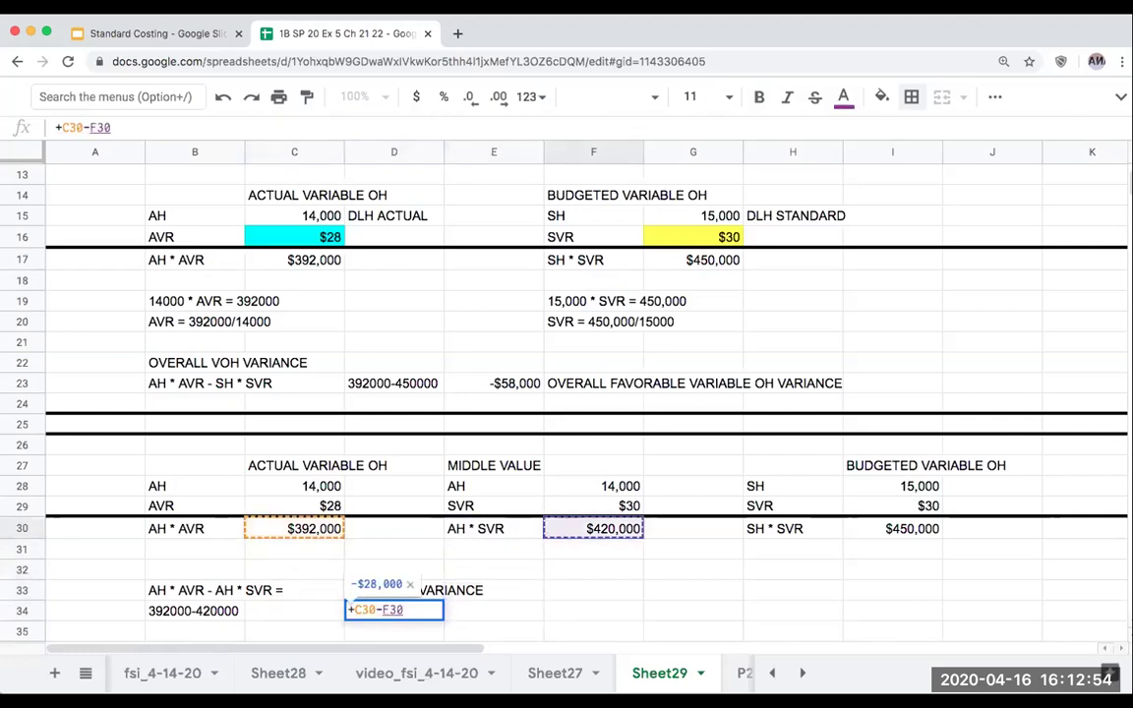
{"action": "key", "text": "Tab"}
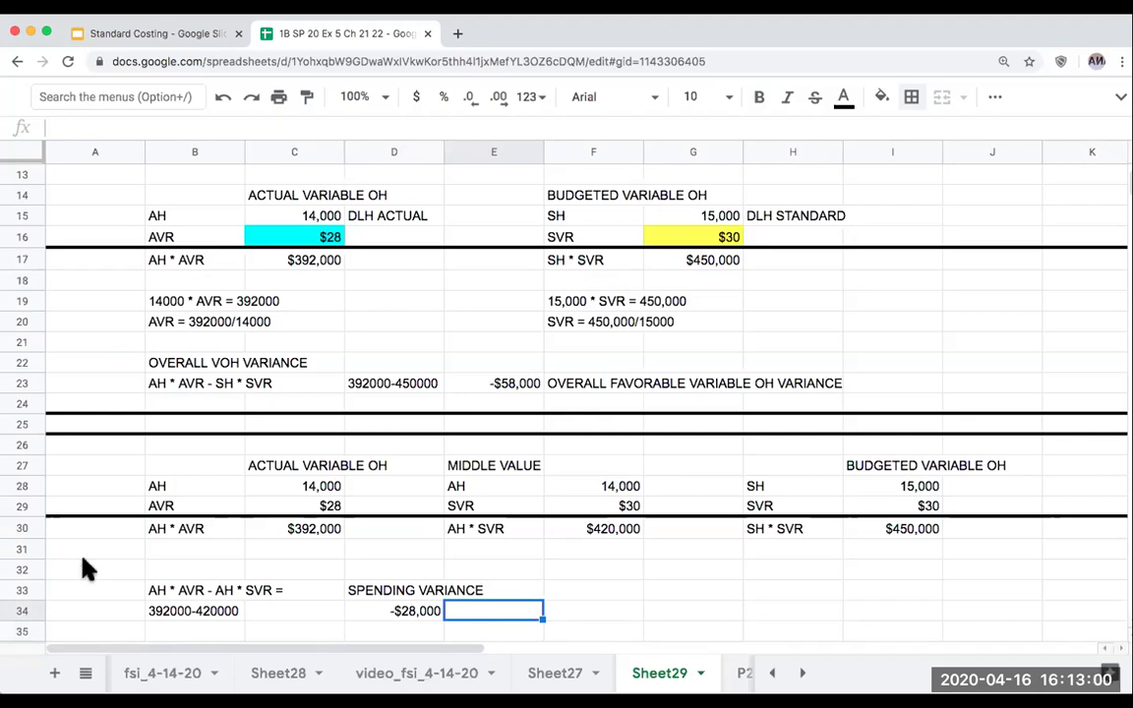
- Label the spending variance result in E34 as FAVORABLE VARIABLE OH SPENDING VARIANCE
{"action": "left_click", "coordinate": [330, 505]}
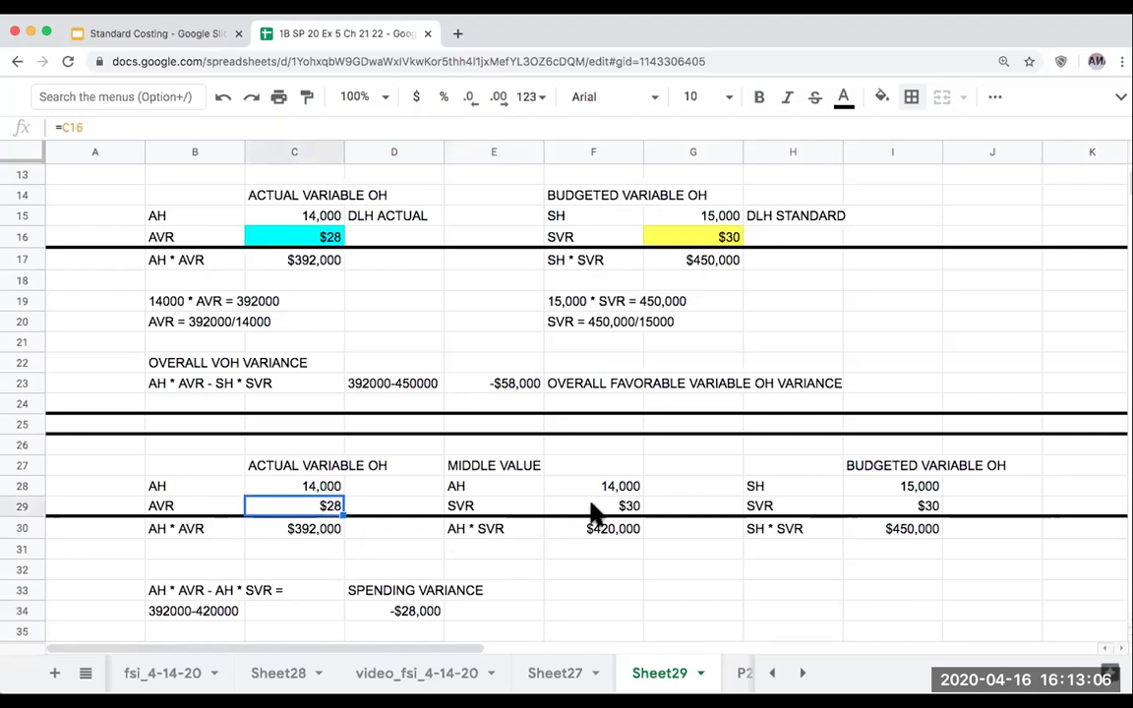
{"action": "left_click", "coordinate": [487, 618]}
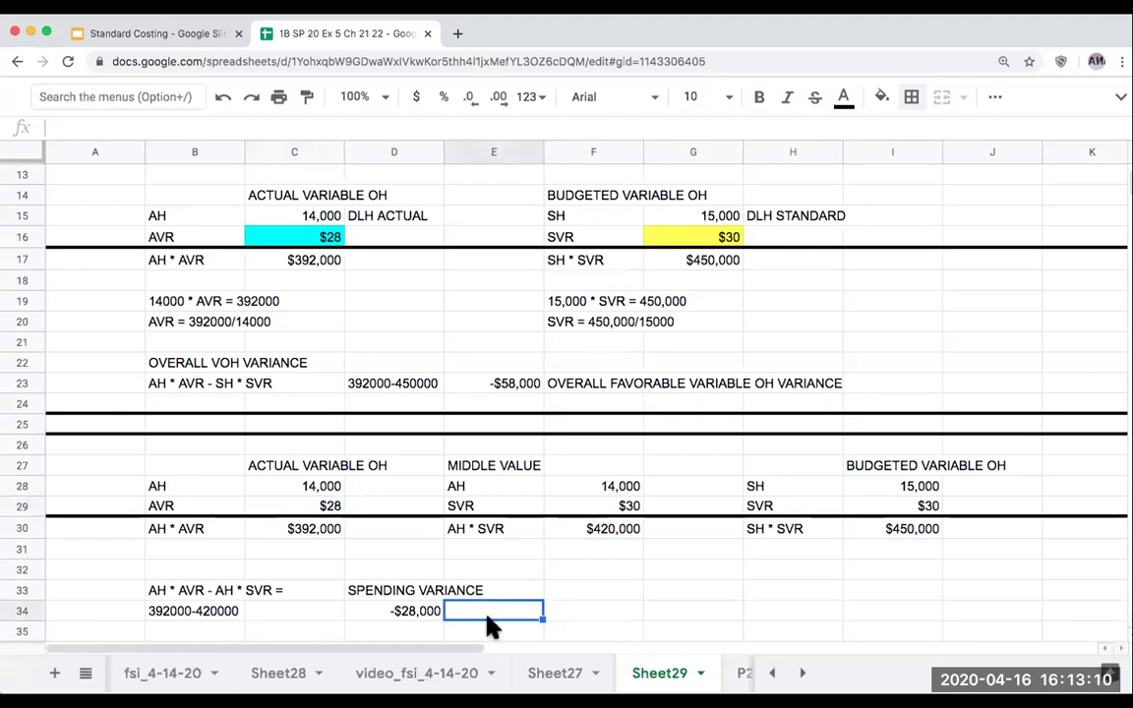
{"action": "type", "text": "FAVORABLE "}
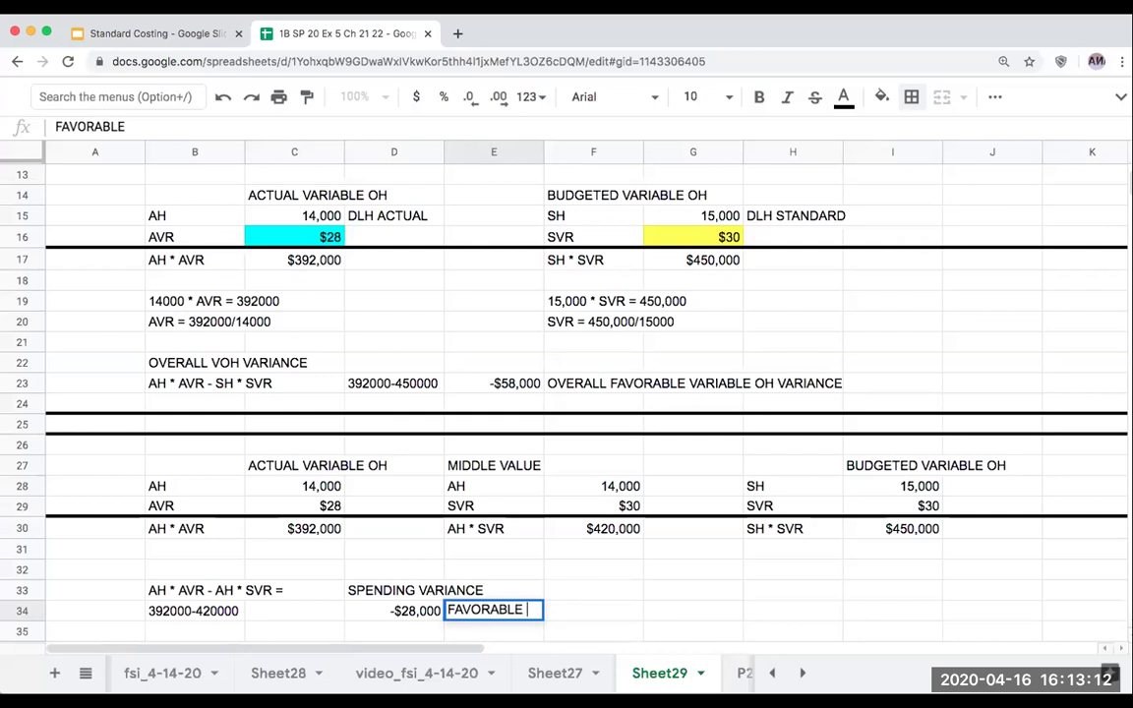
{"action": "type", "text": "VARIABLE OV"}
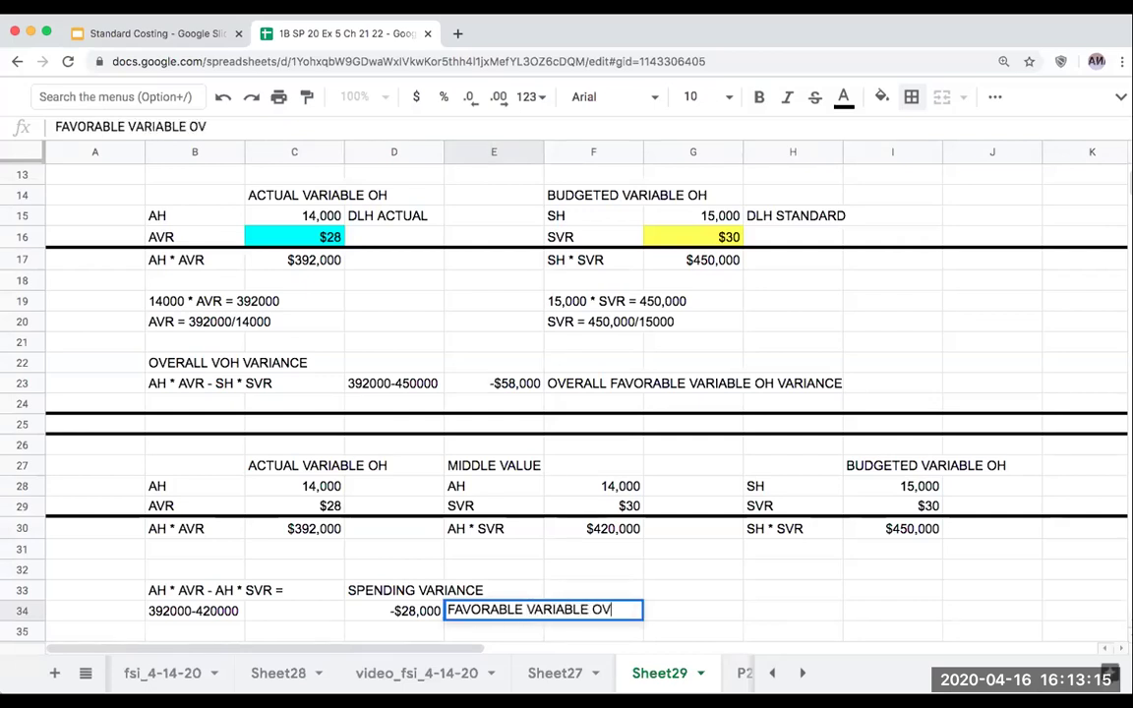
{"action": "key", "text": "BackSpace"}
{"action": "type", "text": "H SPENDING VARAI"}
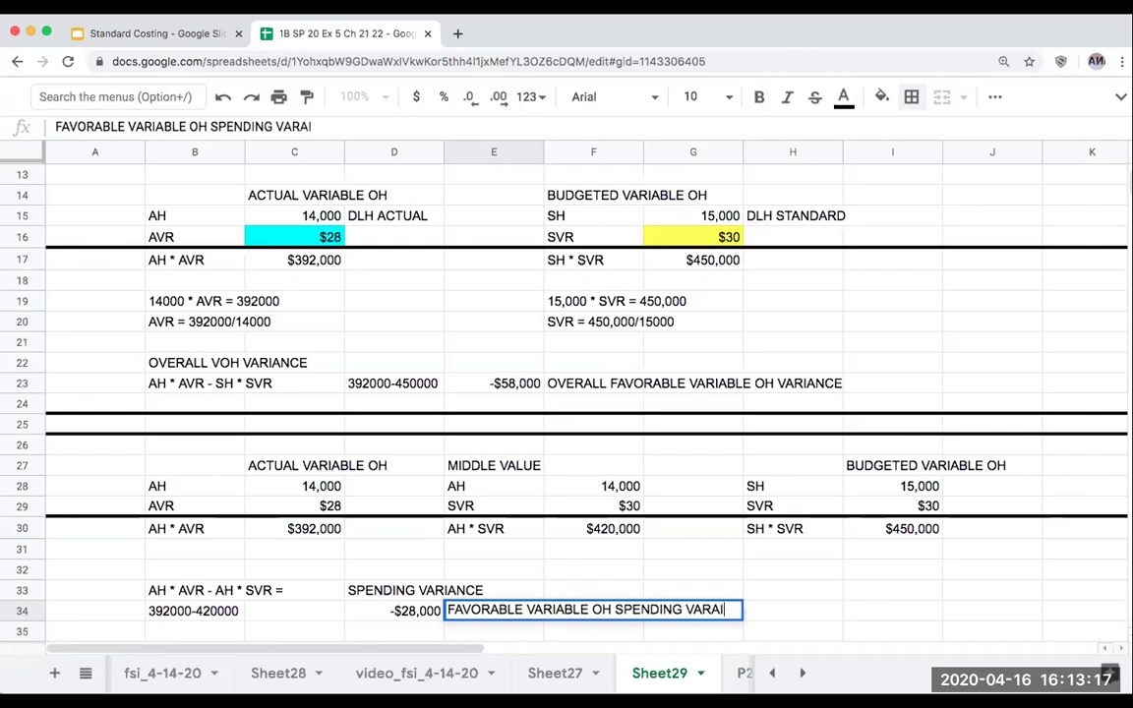
{"action": "key", "text": "BackSpace"}
{"action": "key", "text": "BackSpace"}
{"action": "type", "text": "IANCE"}
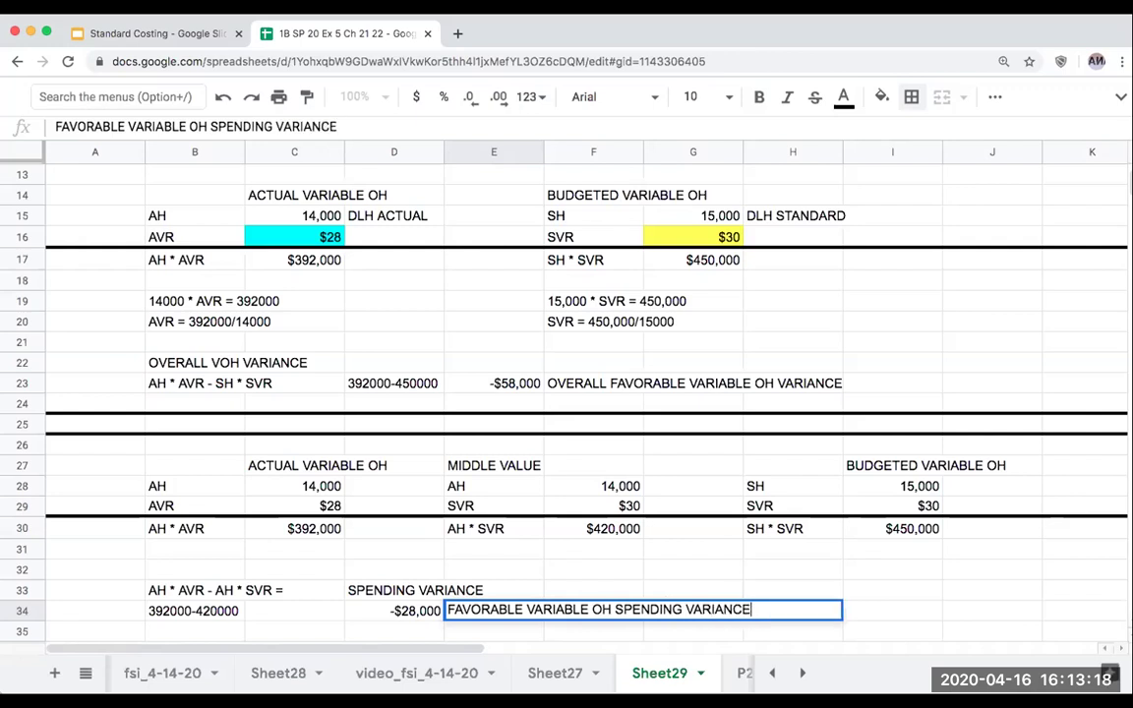
{"action": "key", "text": "Return"}
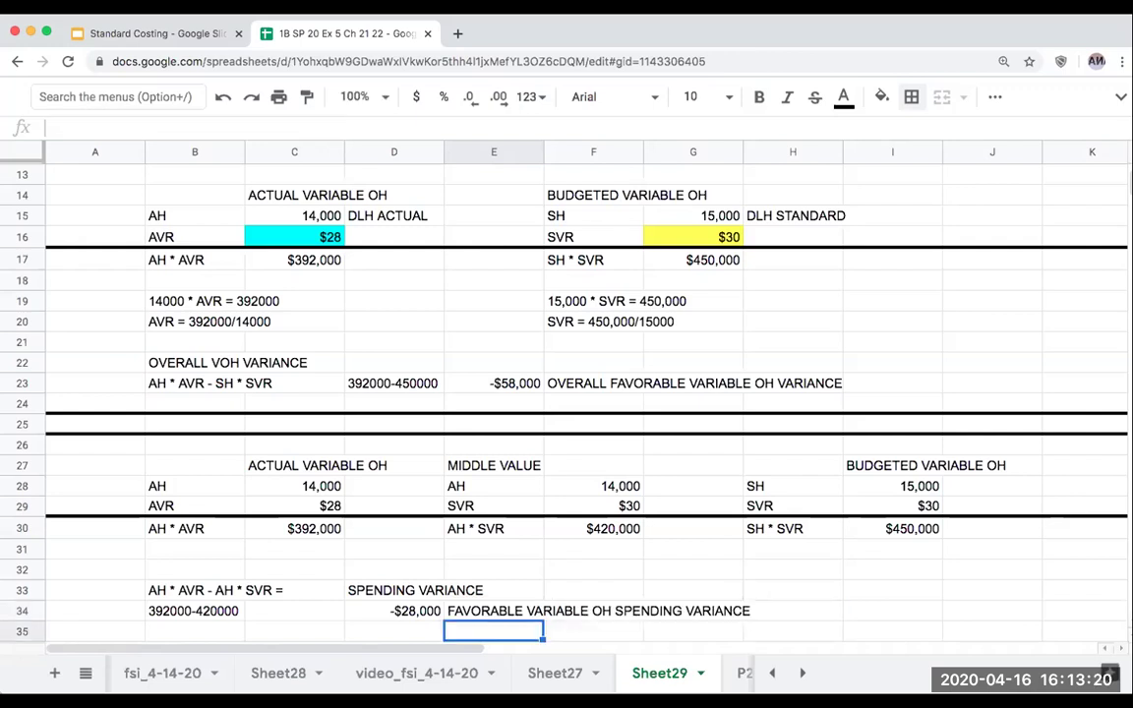
- Switch to the Standard Costing presentation, review the spending and efficiency variance solution on slide 52, and return to the spreadsheet
{"action": "left_click", "coordinate": [131, 35]}
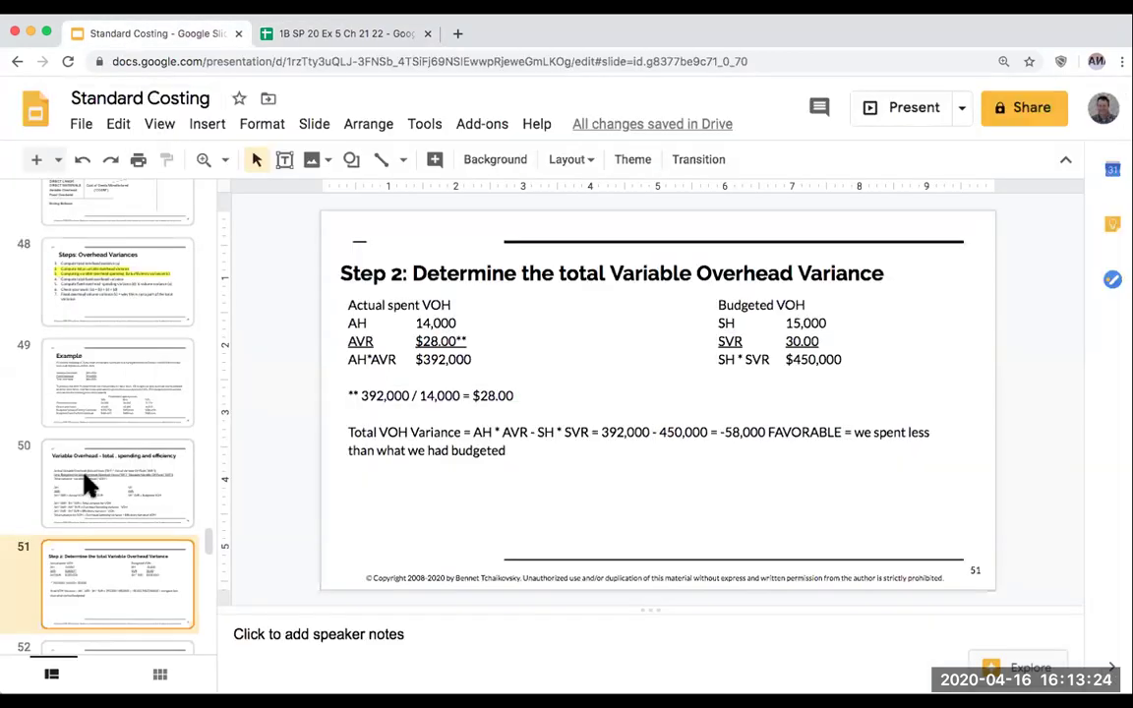
{"action": "scroll", "coordinate": [85, 481], "scroll_direction": "down", "scroll_amount": 1}
{"action": "scroll", "coordinate": [84, 482], "scroll_direction": "down", "scroll_amount": 2}
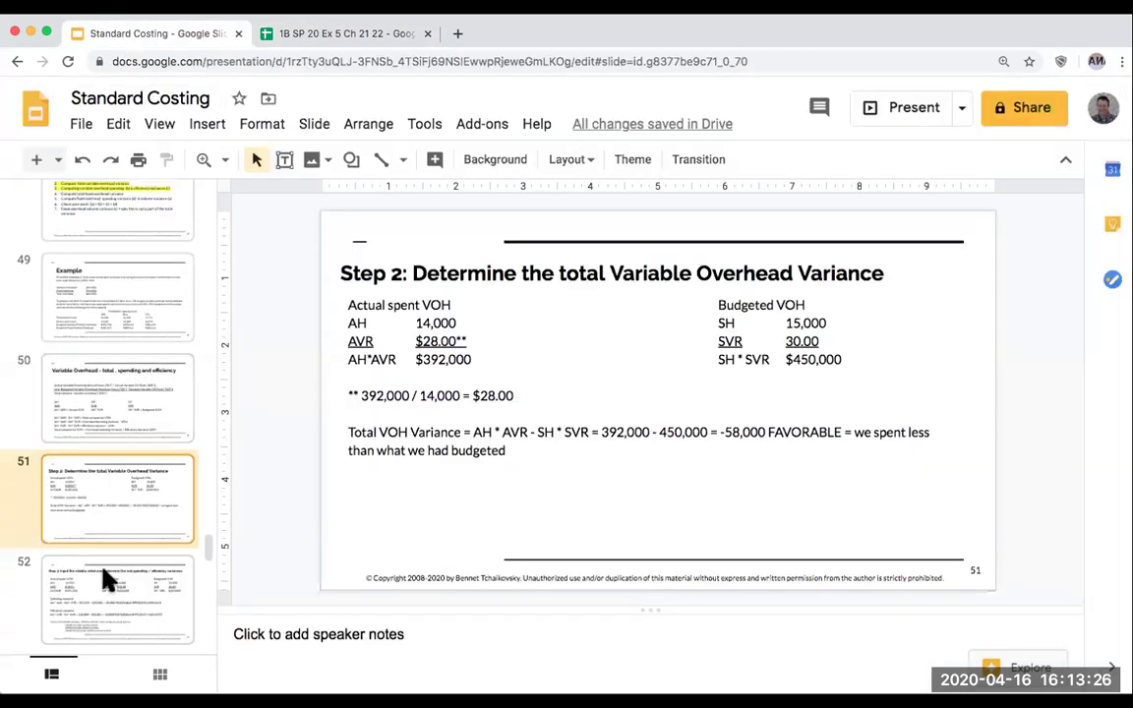
{"action": "left_click", "coordinate": [106, 587]}
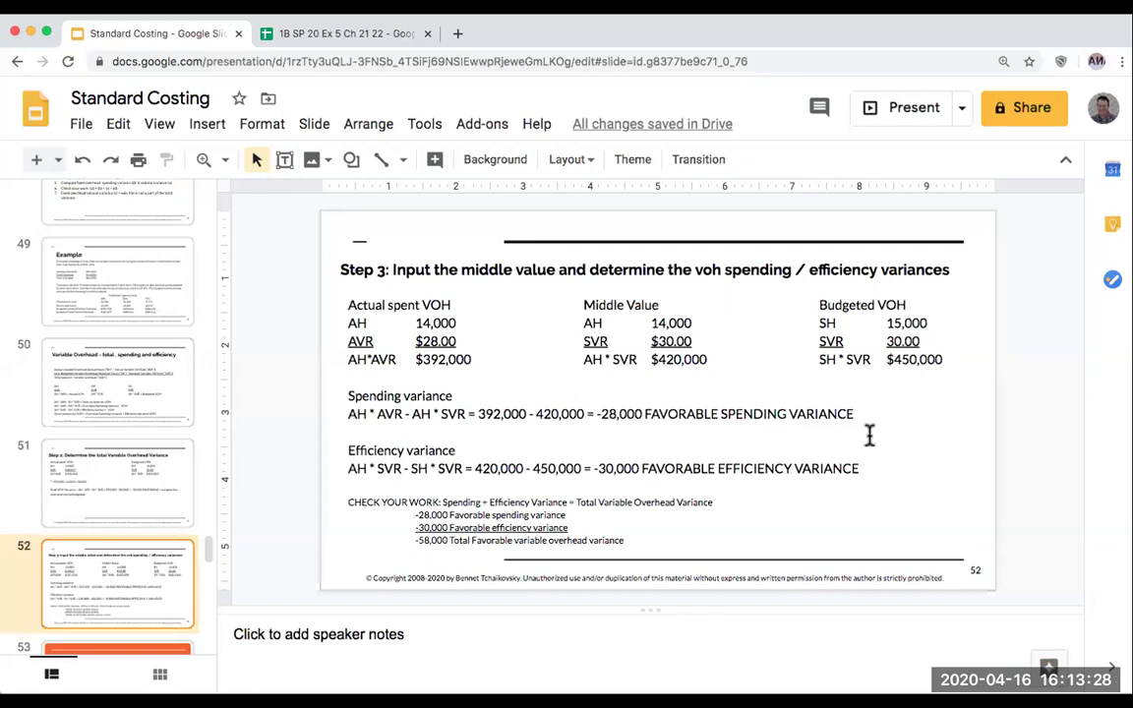
{"action": "left_click", "coordinate": [295, 33]}
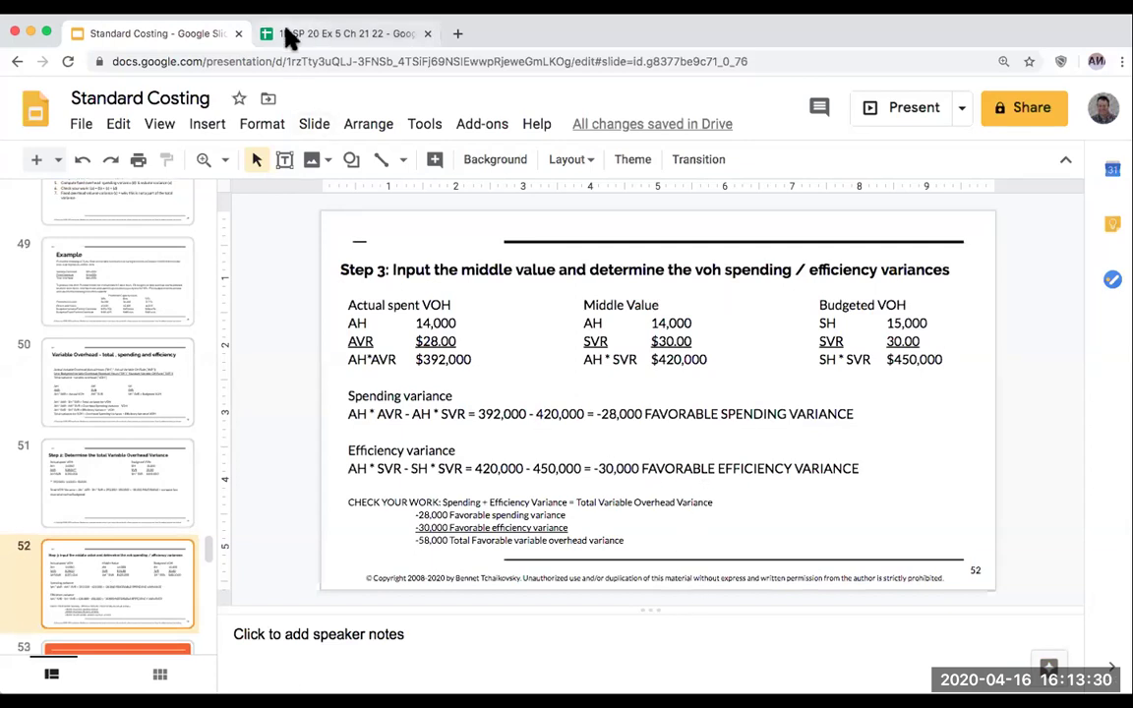
- Write the efficiency variance formula AH * SVR - SH * SVR = in B36
{"action": "scroll", "coordinate": [216, 339], "scroll_direction": "down", "scroll_amount": 1}
{"action": "scroll", "coordinate": [216, 339], "scroll_direction": "down", "scroll_amount": 1}
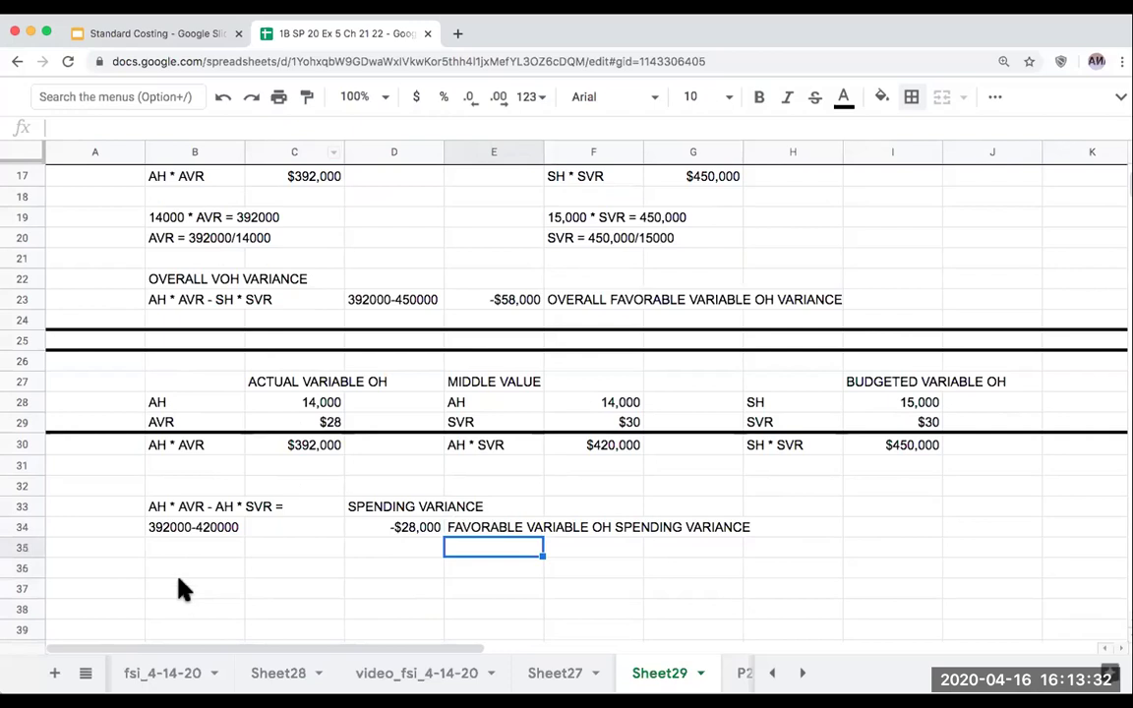
{"action": "left_click", "coordinate": [182, 584]}
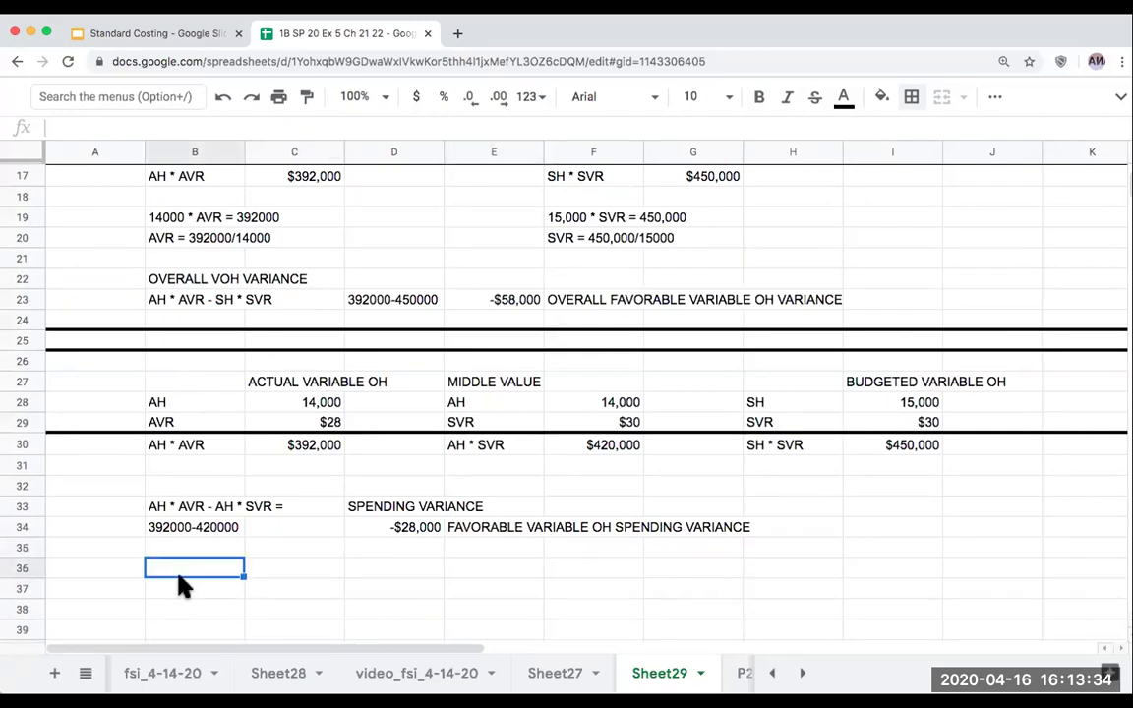
{"action": "type", "text": "AH * SVR - "}
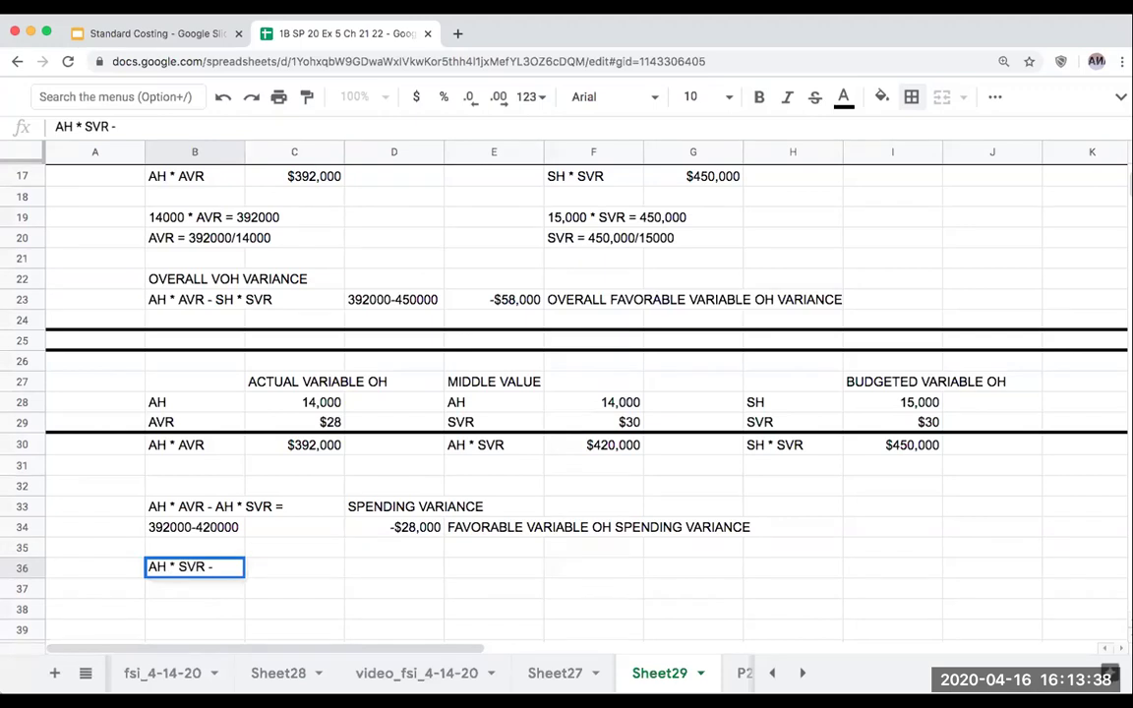
{"action": "type", "text": "SH * SVR"}
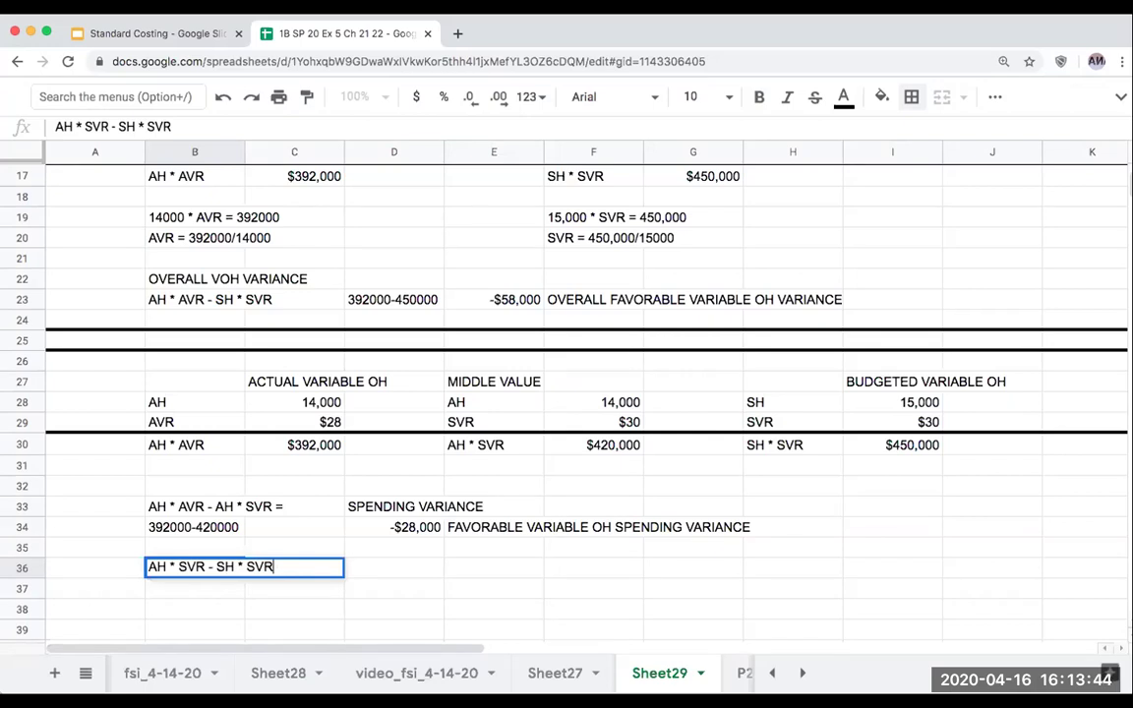
{"action": "type", "text": " ="}
{"action": "key", "text": "Return"}
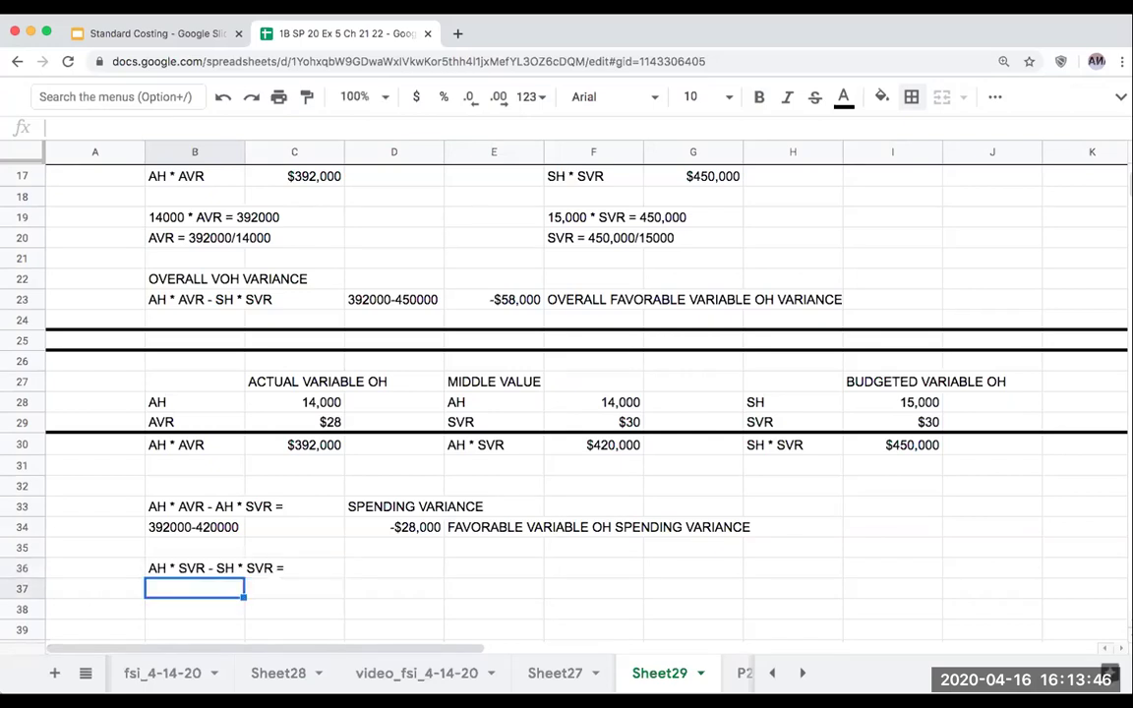
- Label D36 as EFFICIENCY VARIANCE beside the efficiency formula
{"action": "left_click", "coordinate": [393, 567]}
{"action": "type", "text": "EFF"}
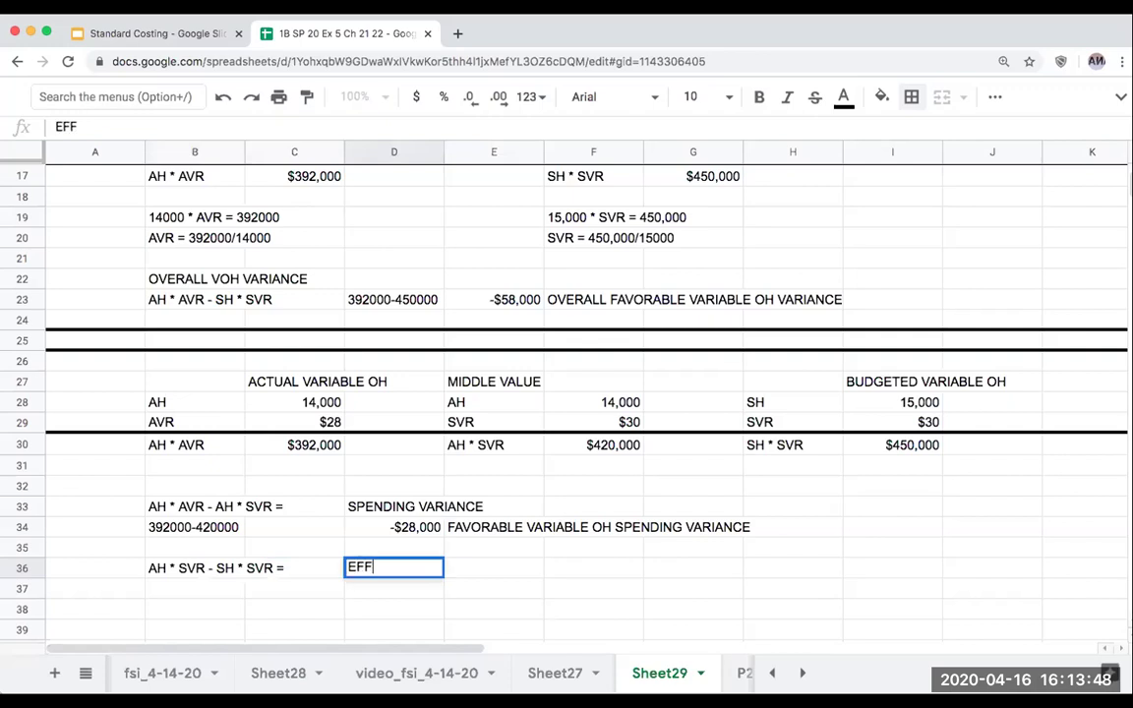
{"action": "type", "text": "ICIENCY VARIANCE"}
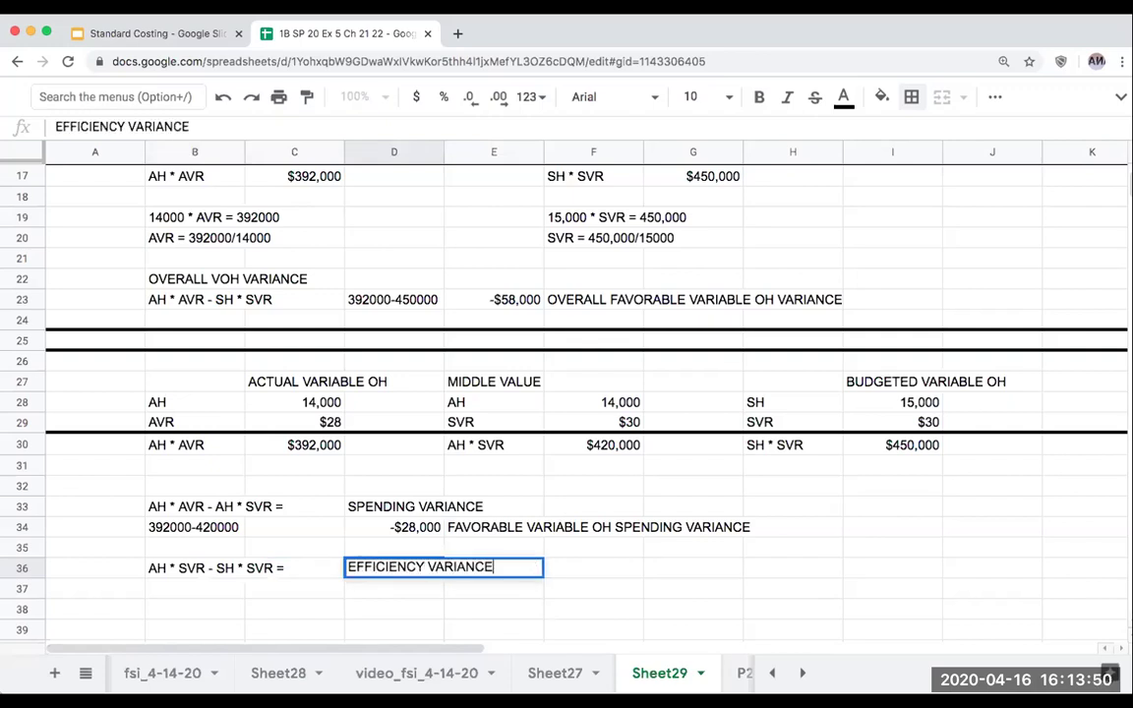
{"action": "key", "text": "Return"}
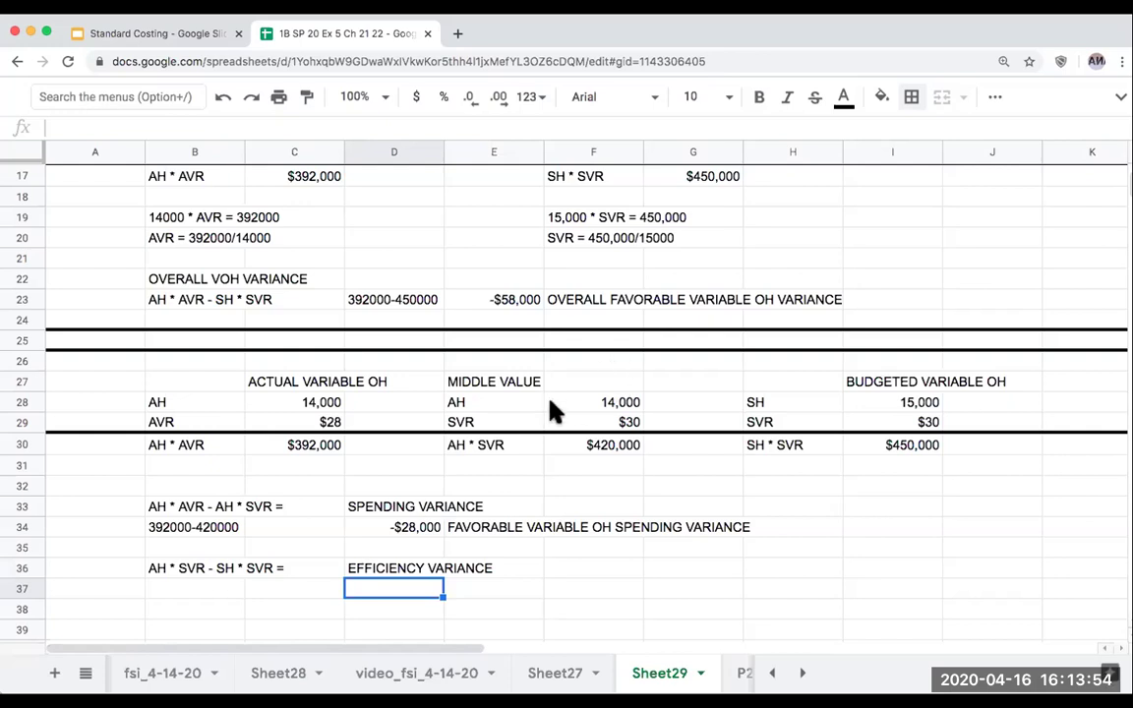
- Compare the actual hours in F28 with the standard hours in I28 and write the working 420,000-450,000 in B37
{"action": "left_click", "coordinate": [518, 411]}
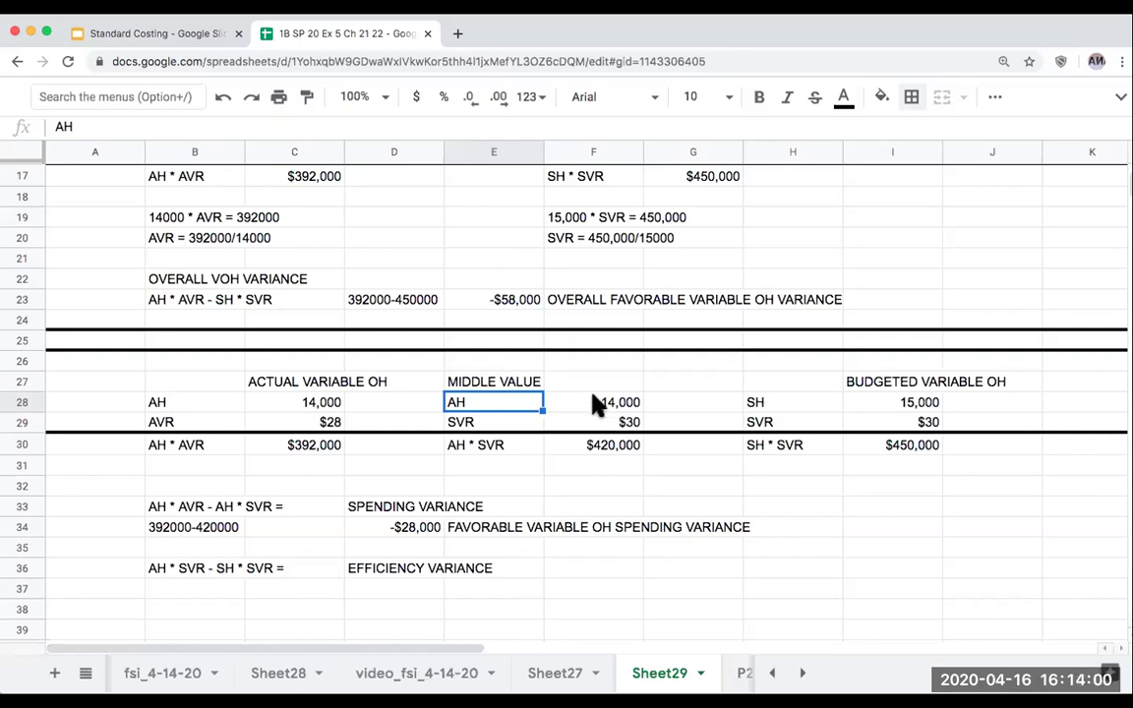
{"action": "left_click", "coordinate": [594, 401]}
{"action": "left_click", "coordinate": [895, 409]}
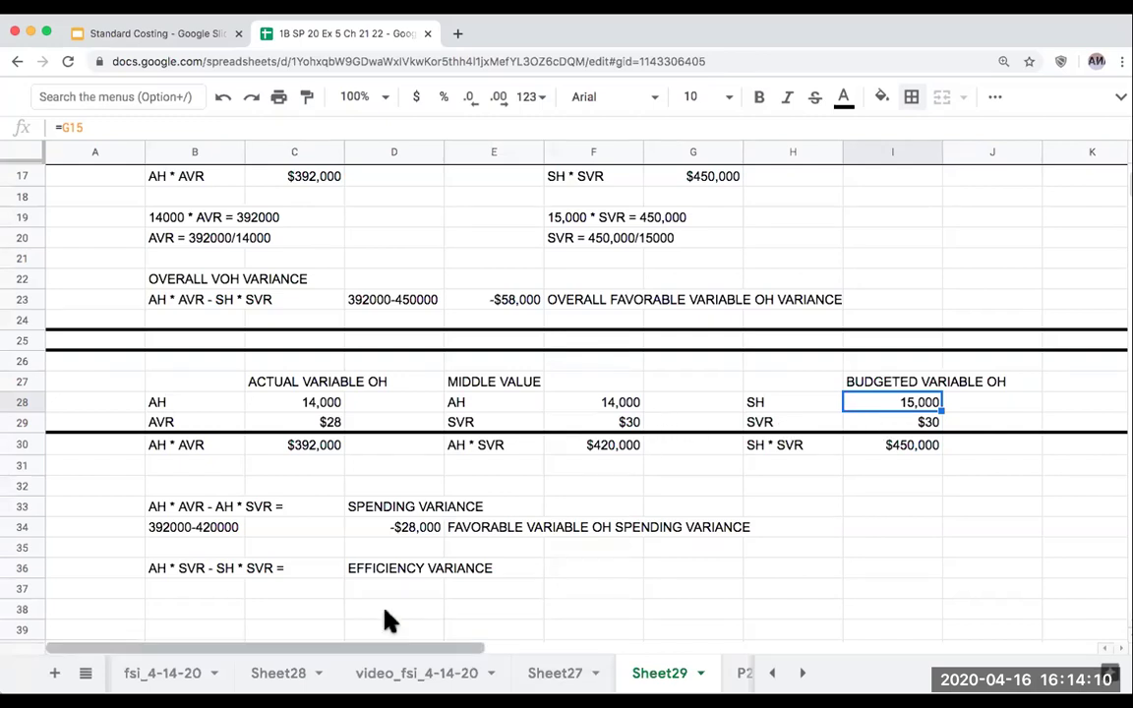
{"action": "left_click", "coordinate": [219, 590]}
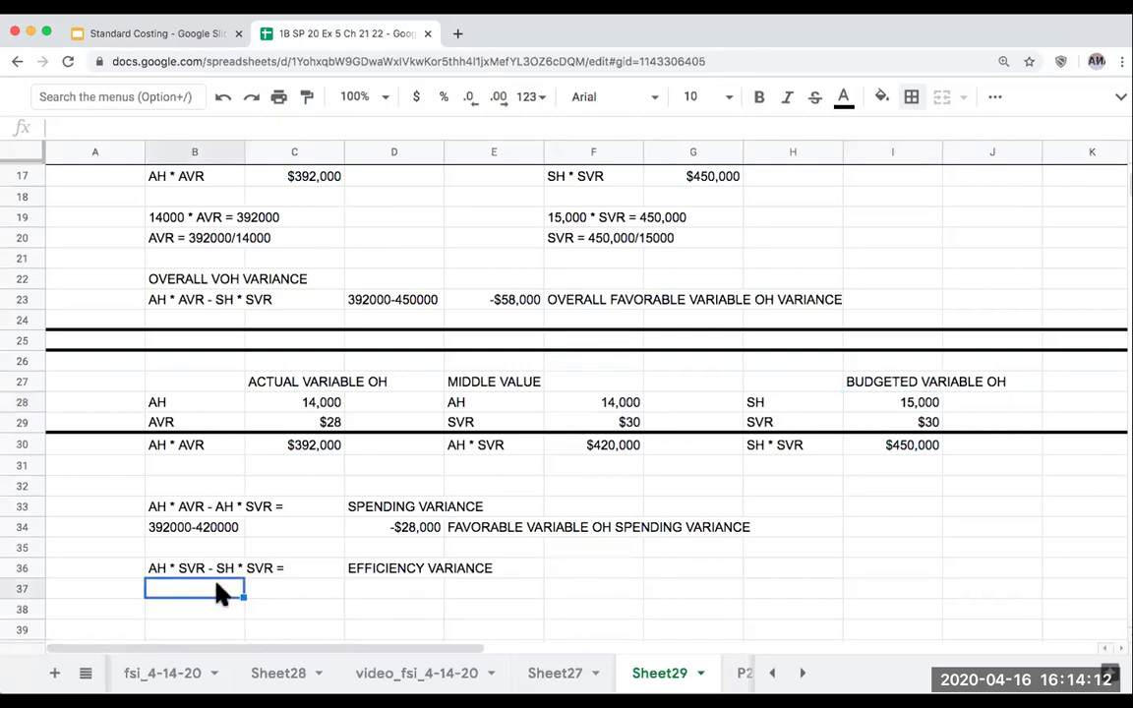
{"action": "type", "text": "420"}
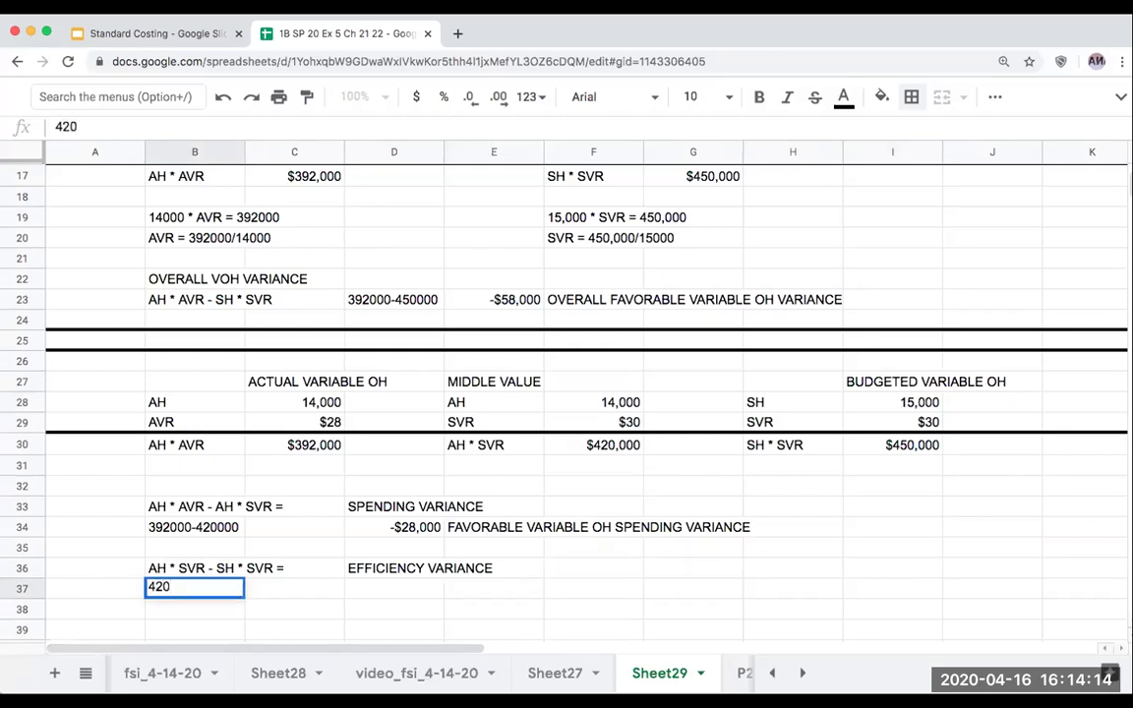
{"action": "type", "text": ",000-450,000"}
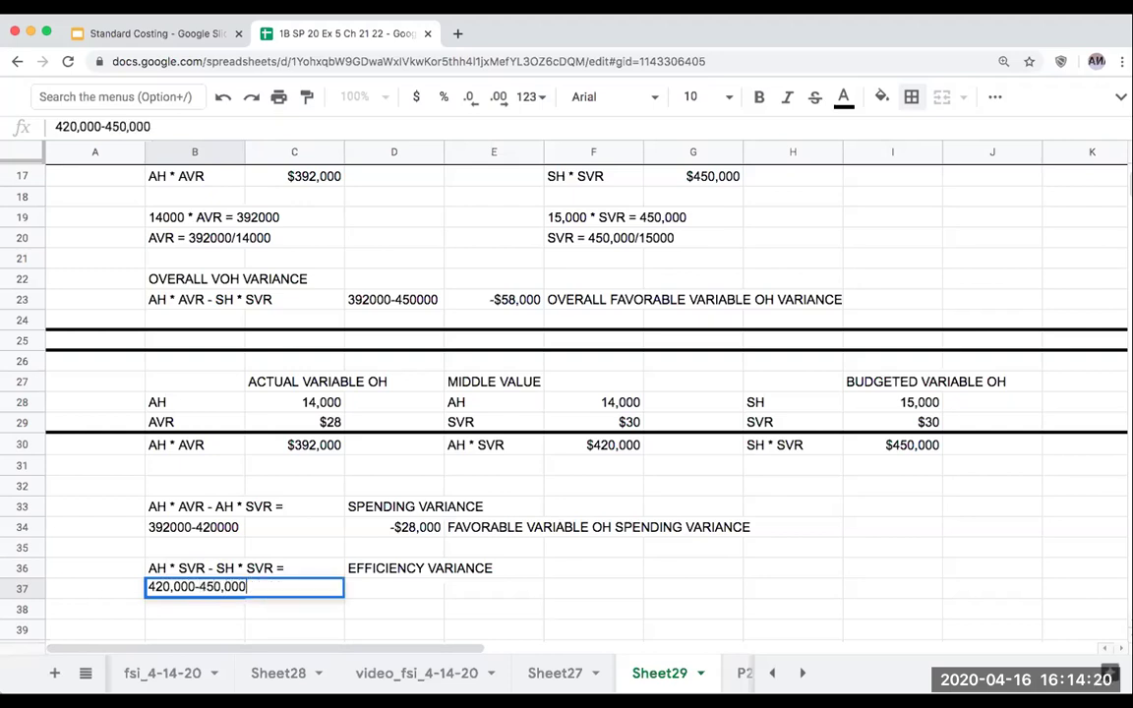
{"action": "key", "text": "Return"}
- Calculate the efficiency variance in D37 by subtracting SH * SVR in I30 from AH * SVR in F30
{"action": "key", "text": "Up"}
{"action": "key", "text": "Right"}
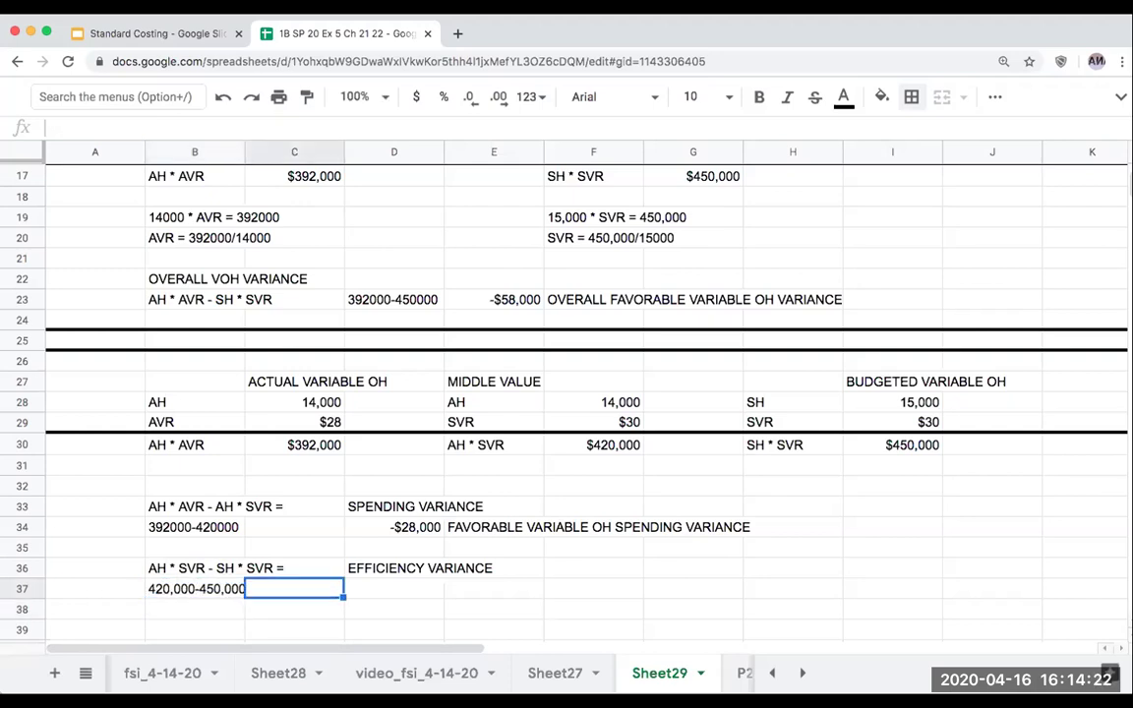
{"action": "key", "text": "Right"}
{"action": "type", "text": "+"}
{"action": "key", "text": "Up"}
{"action": "key", "text": "Right"}
{"action": "key", "text": "Right"}
{"action": "key", "text": "Up"}
{"action": "key", "text": "Up"}
{"action": "key", "text": "Up"}
{"action": "key", "text": "Up"}
{"action": "key", "text": "Up"}
{"action": "key", "text": "Up"}
{"action": "type", "text": "-"}
{"action": "key", "text": "Right"}
{"action": "key", "text": "Right"}
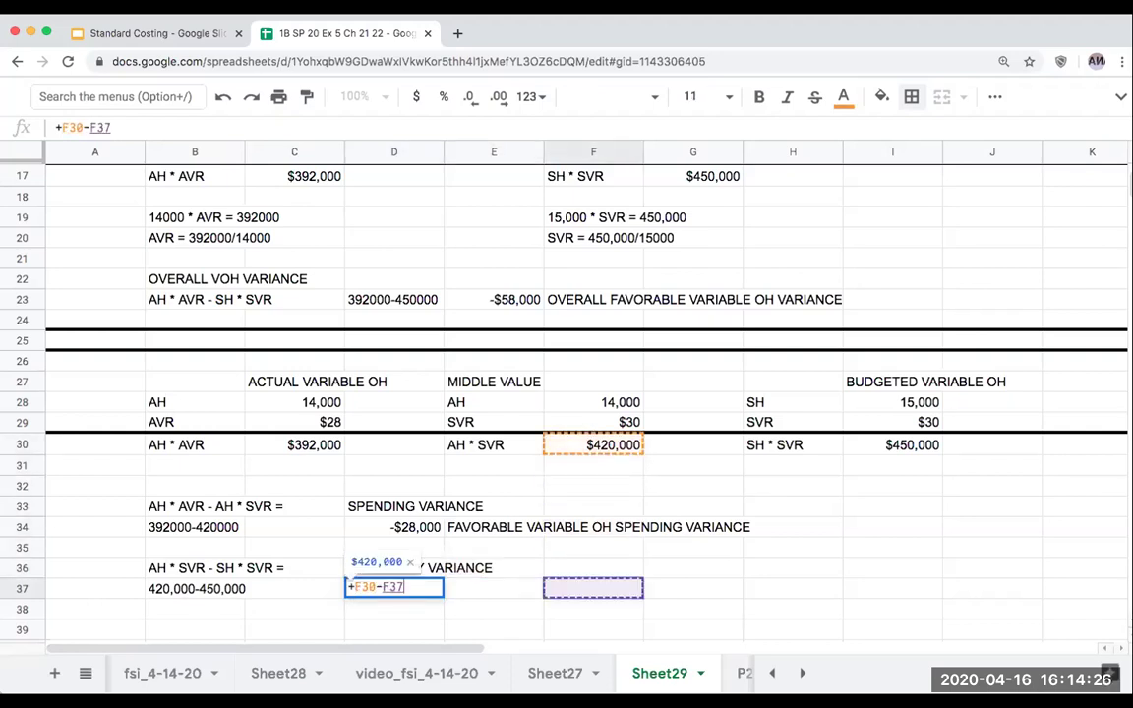
{"action": "key", "text": "Right"}
{"action": "key", "text": "Right"}
{"action": "key", "text": "Right"}
{"action": "key", "text": "Up"}
{"action": "key", "text": "Up"}
{"action": "key", "text": "Up"}
{"action": "key", "text": "Up"}
{"action": "key", "text": "Up"}
{"action": "key", "text": "Up"}
{"action": "key", "text": "Up"}
{"action": "key", "text": "Return"}
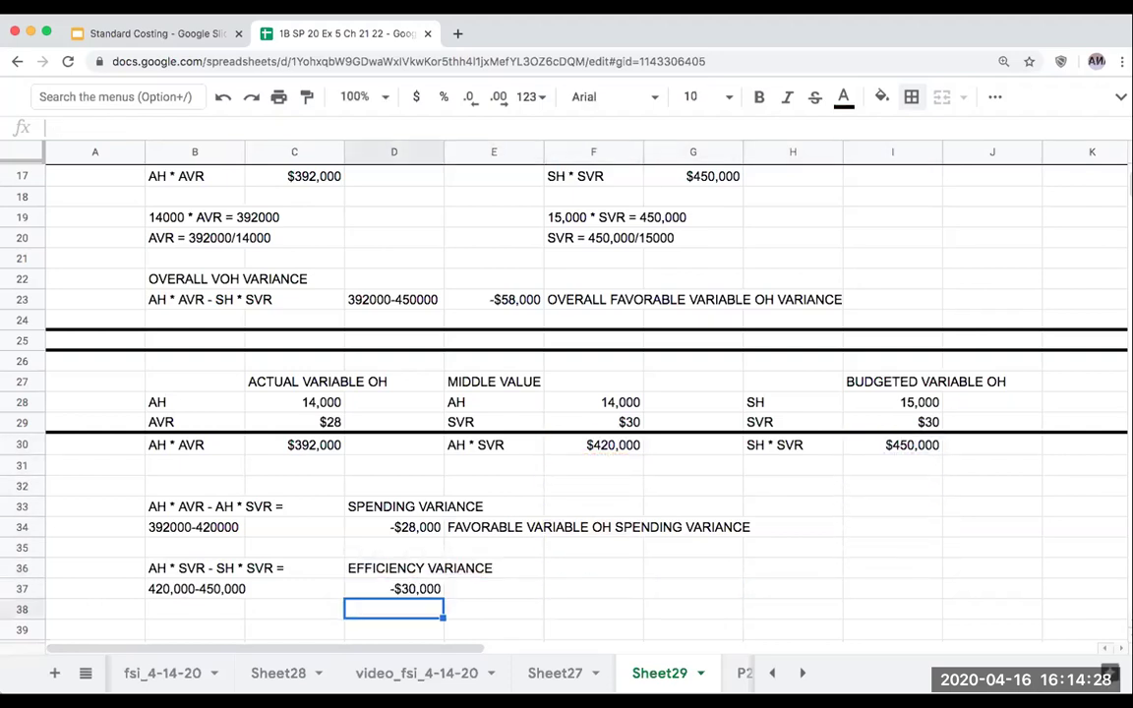
- Label the efficiency variance result in E37 as FAVORABLE VARIABLE OH EFFICIENCY VARIANCE
{"action": "key", "text": "Up"}
{"action": "key", "text": "Right"}
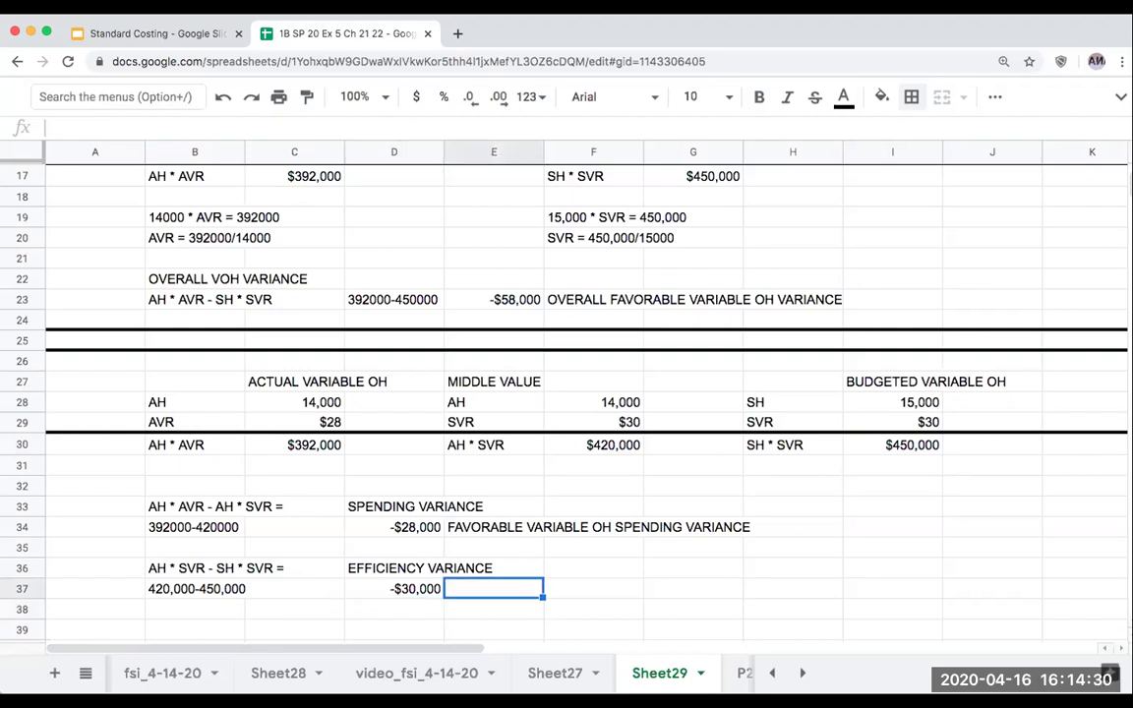
{"action": "left_click", "coordinate": [625, 406]}
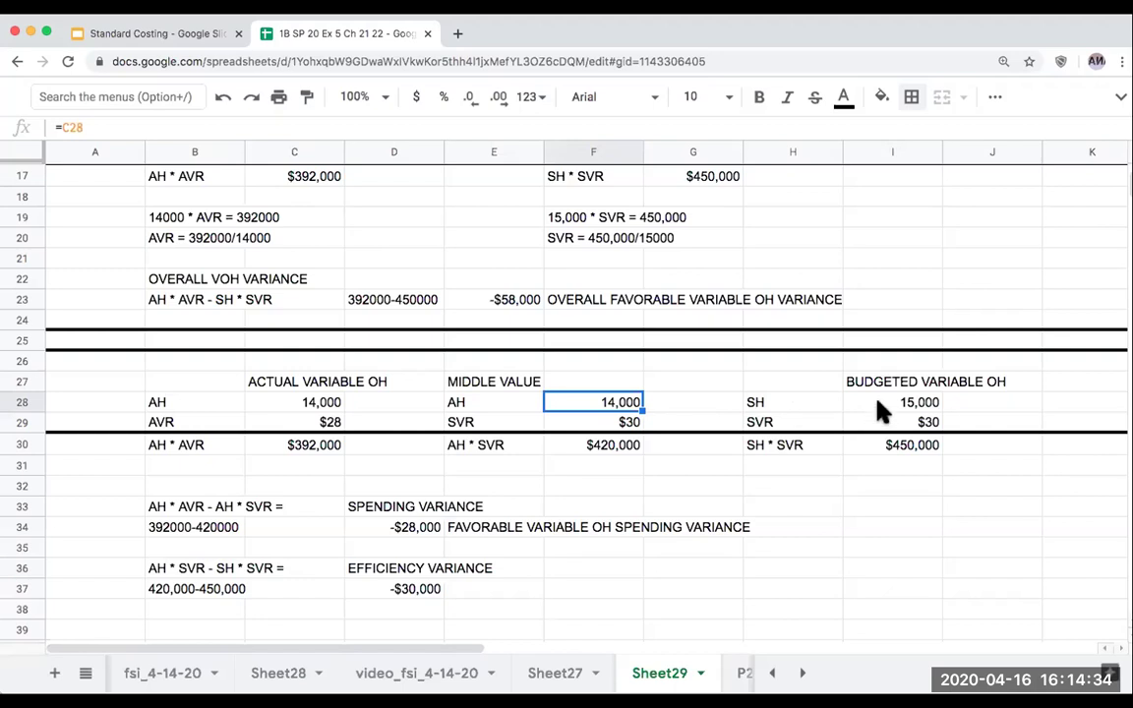
{"action": "left_click", "coordinate": [492, 590]}
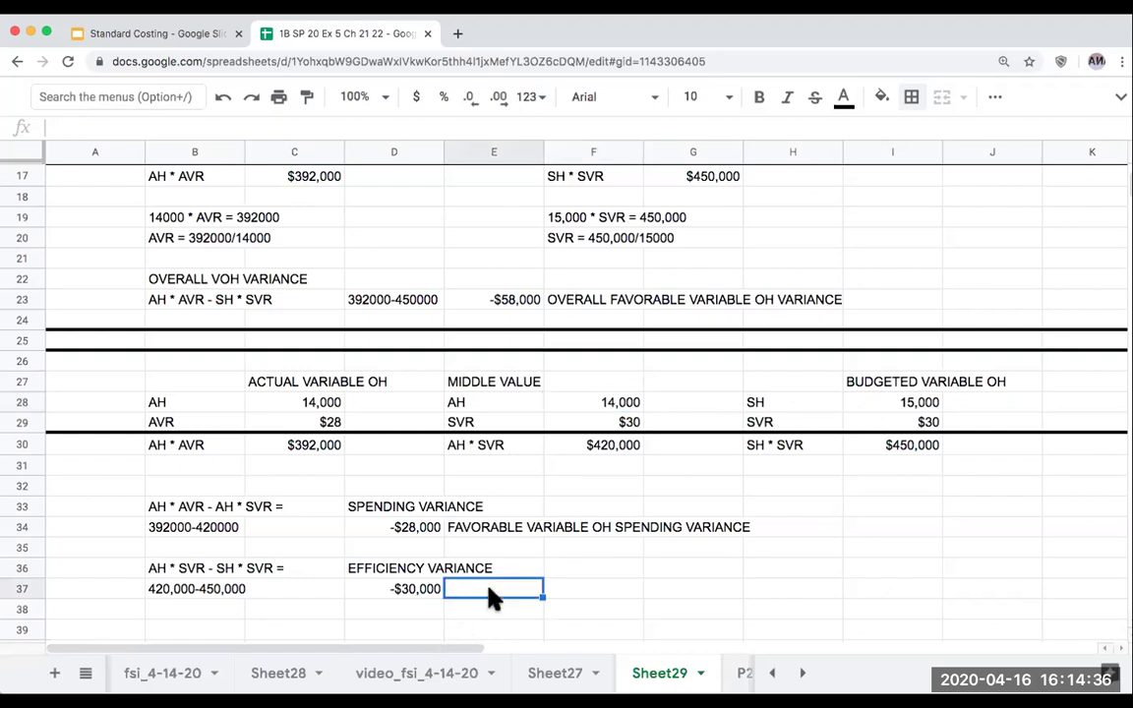
{"action": "type", "text": "FAVRO"}
{"action": "key", "text": "BackSpace"}
{"action": "key", "text": "BackSpace"}
{"action": "type", "text": "ORABLE "}
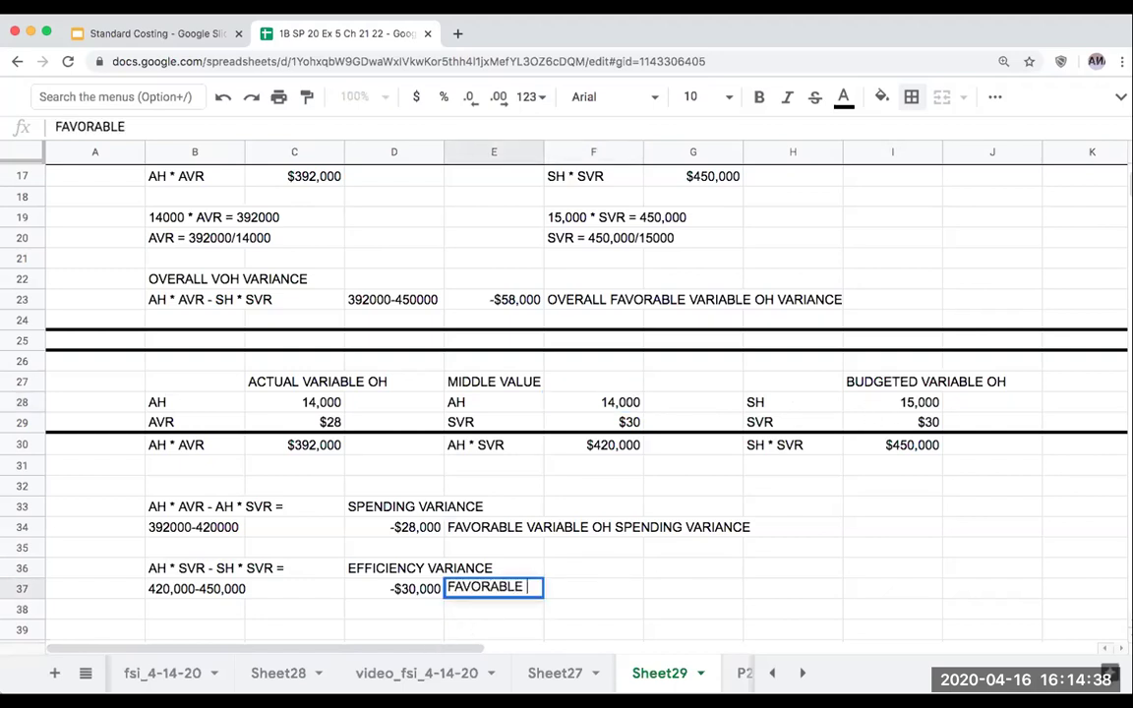
{"action": "type", "text": "VARIABLE O"}
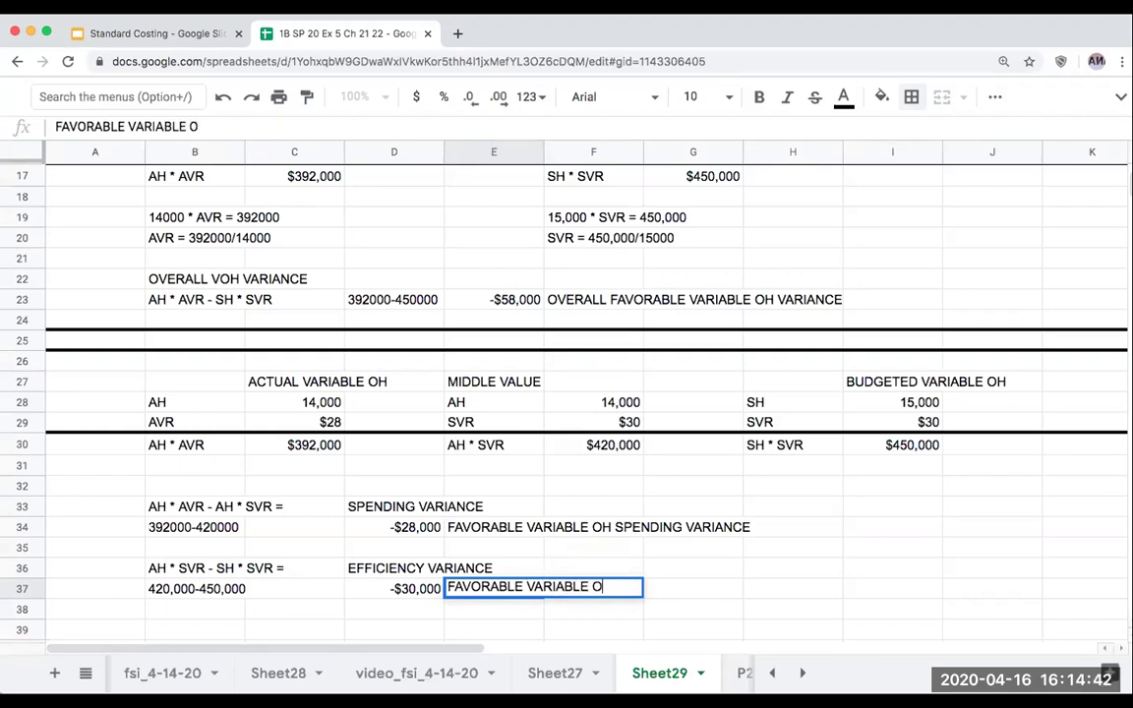
{"action": "type", "text": "H EFFIC"}
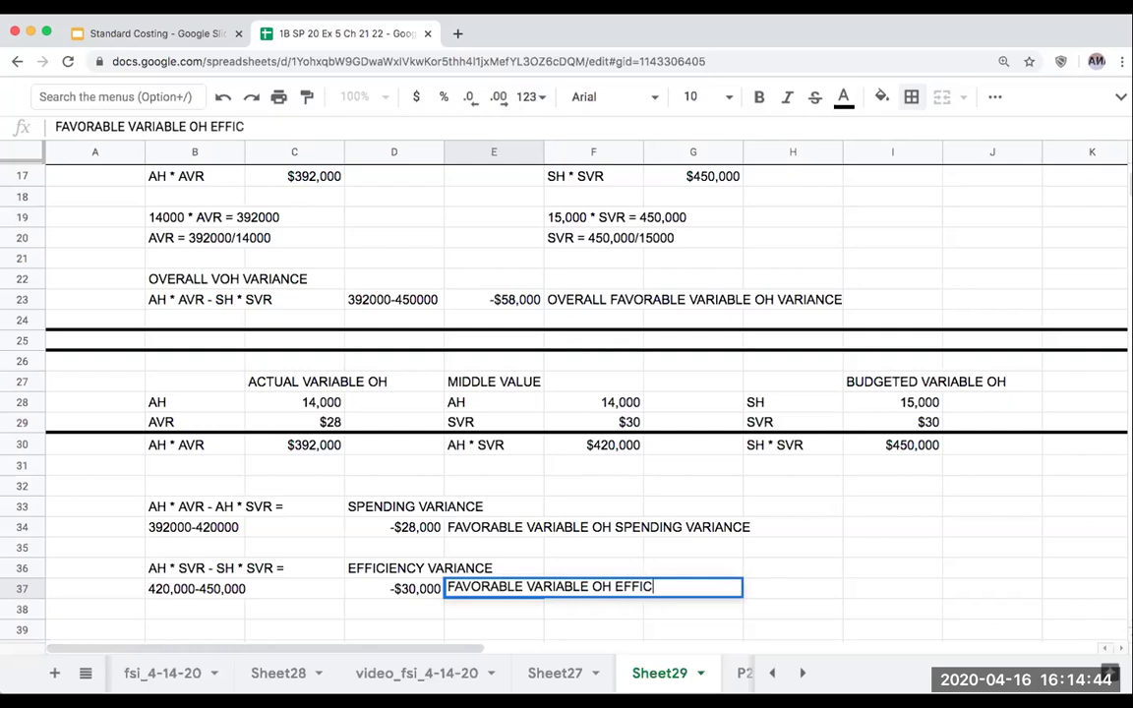
{"action": "type", "text": "IENCY VARIANCE"}
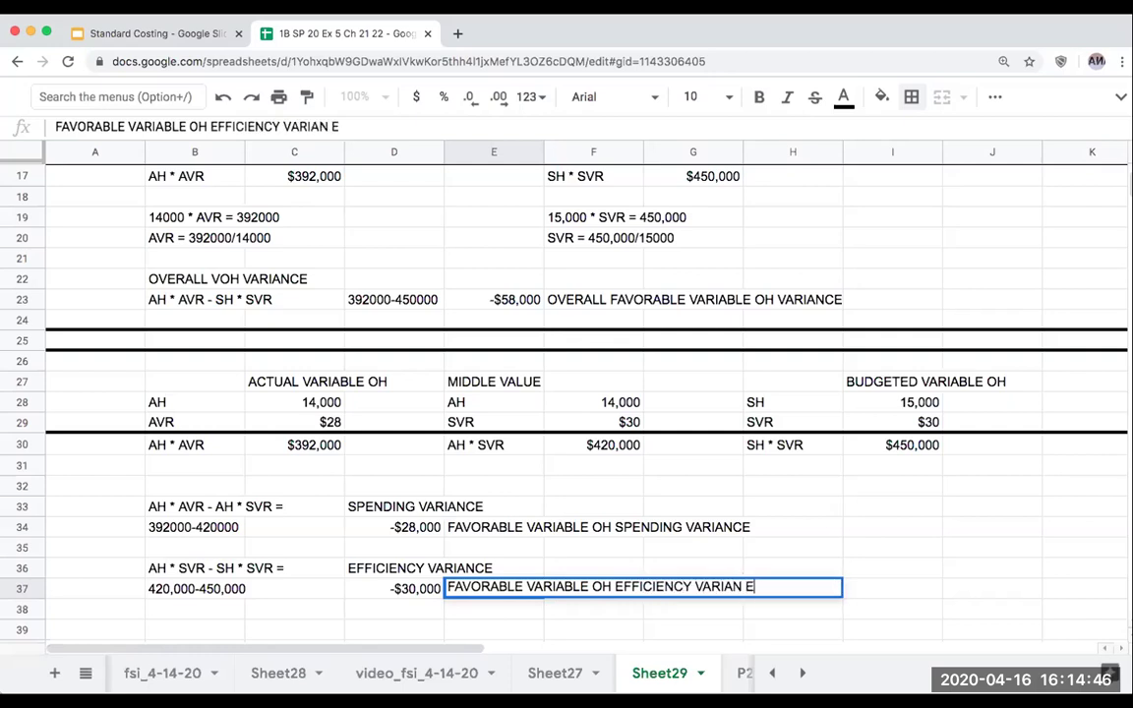
{"action": "key", "text": "Return"}
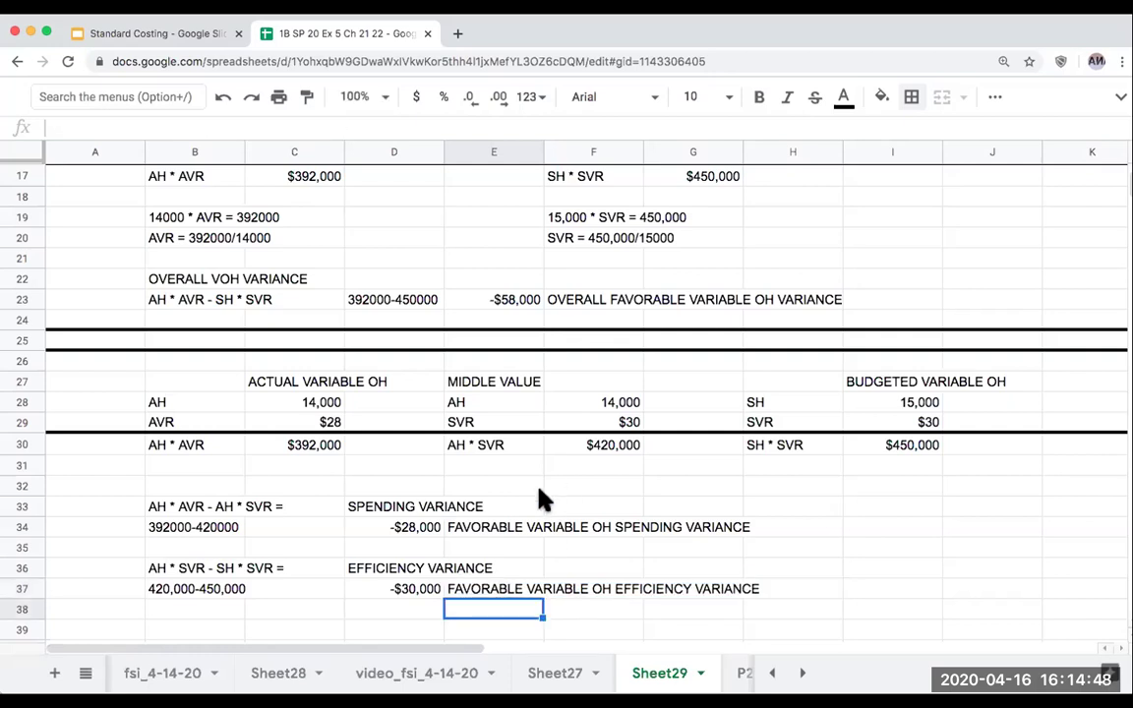
- Label B39 as TOTAL VARIANCE VOH below the efficiency variance working
{"action": "scroll", "coordinate": [540, 495], "scroll_direction": "up", "scroll_amount": 1}
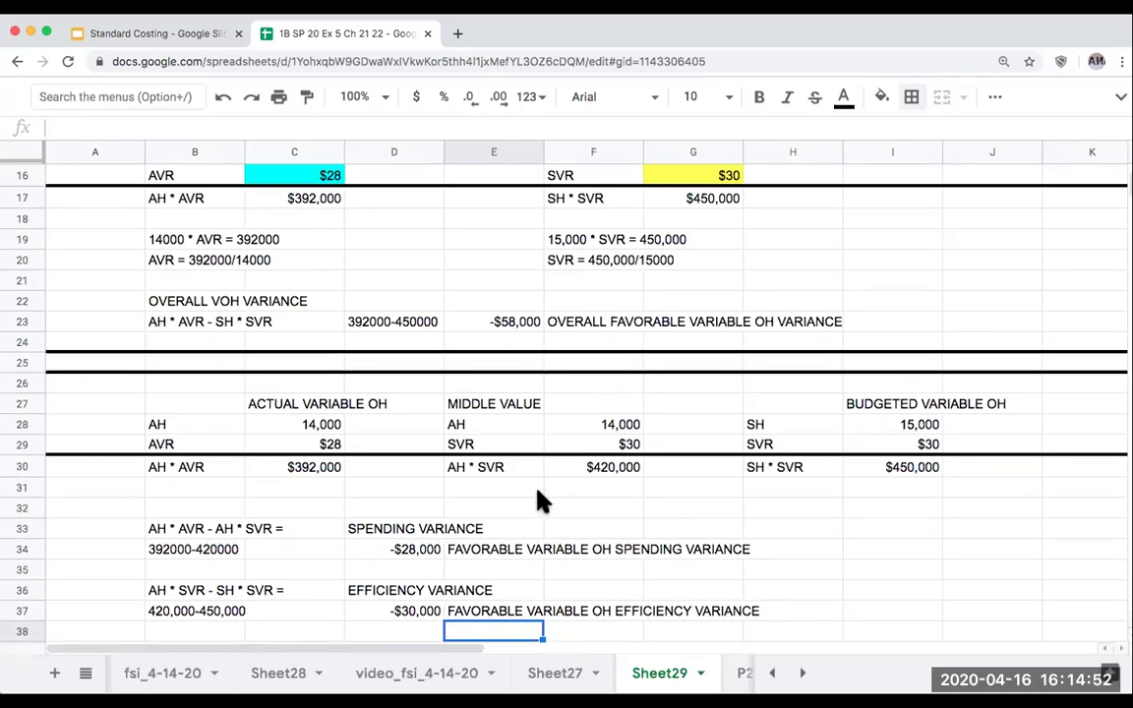
{"action": "scroll", "coordinate": [540, 499], "scroll_direction": "up", "scroll_amount": 5}
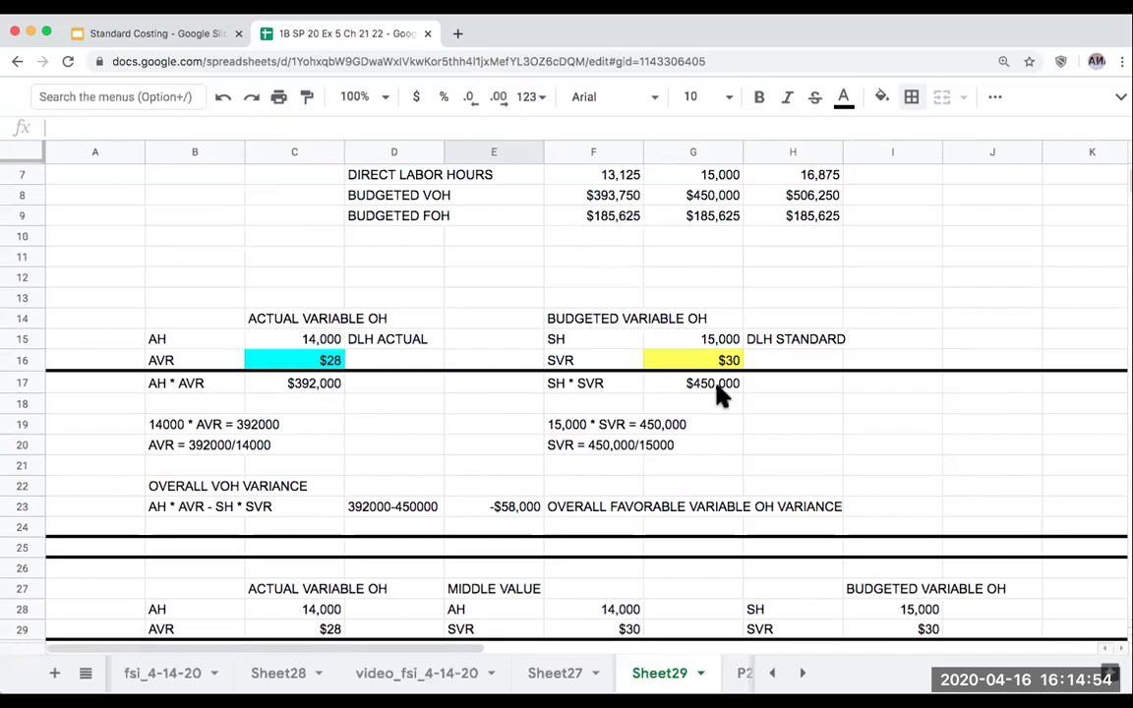
{"action": "scroll", "coordinate": [718, 393], "scroll_direction": "down", "scroll_amount": 5}
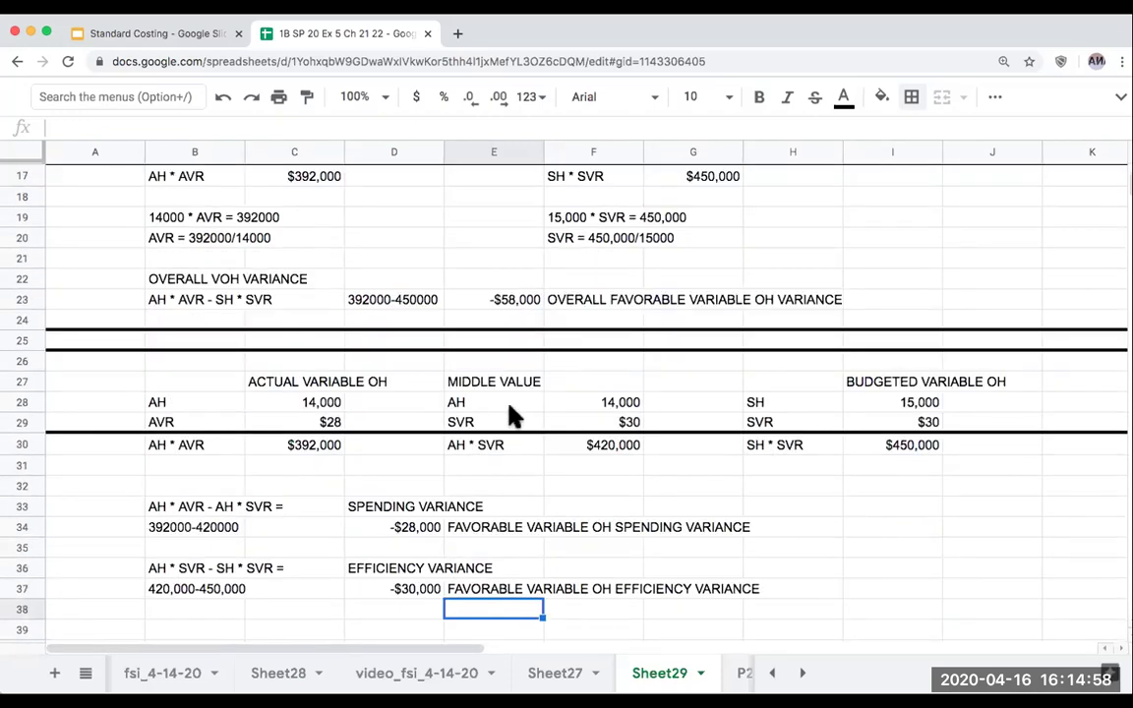
{"action": "scroll", "coordinate": [511, 415], "scroll_direction": "down", "scroll_amount": 5}
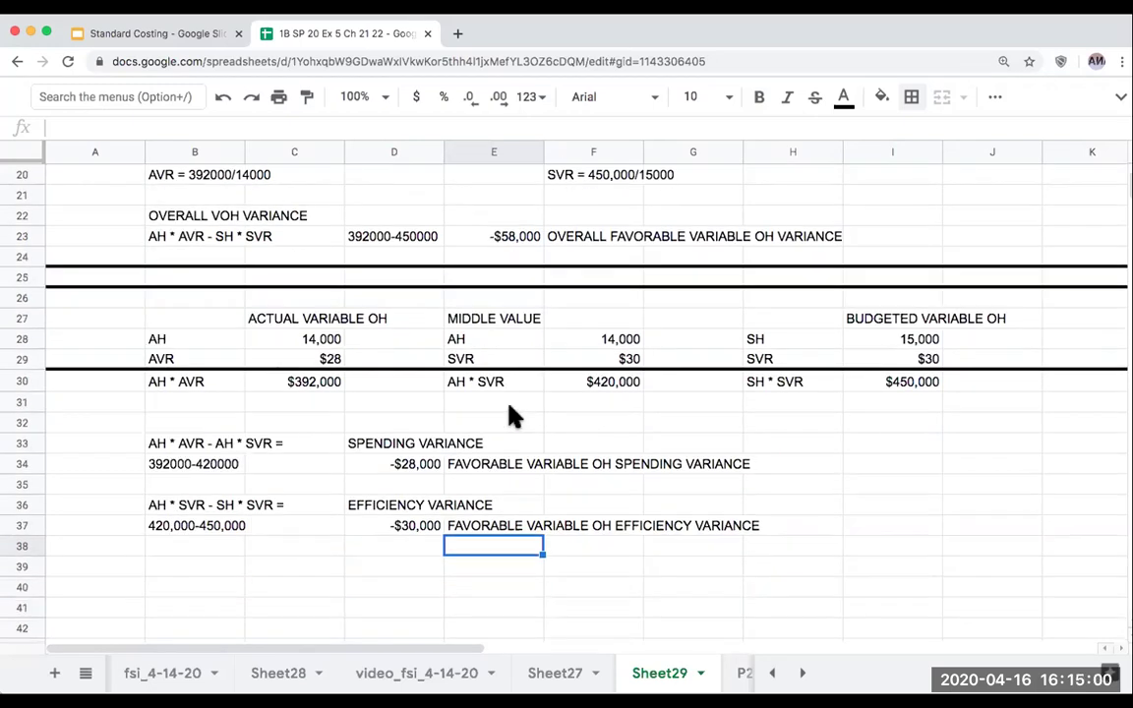
{"action": "left_click", "coordinate": [228, 529]}
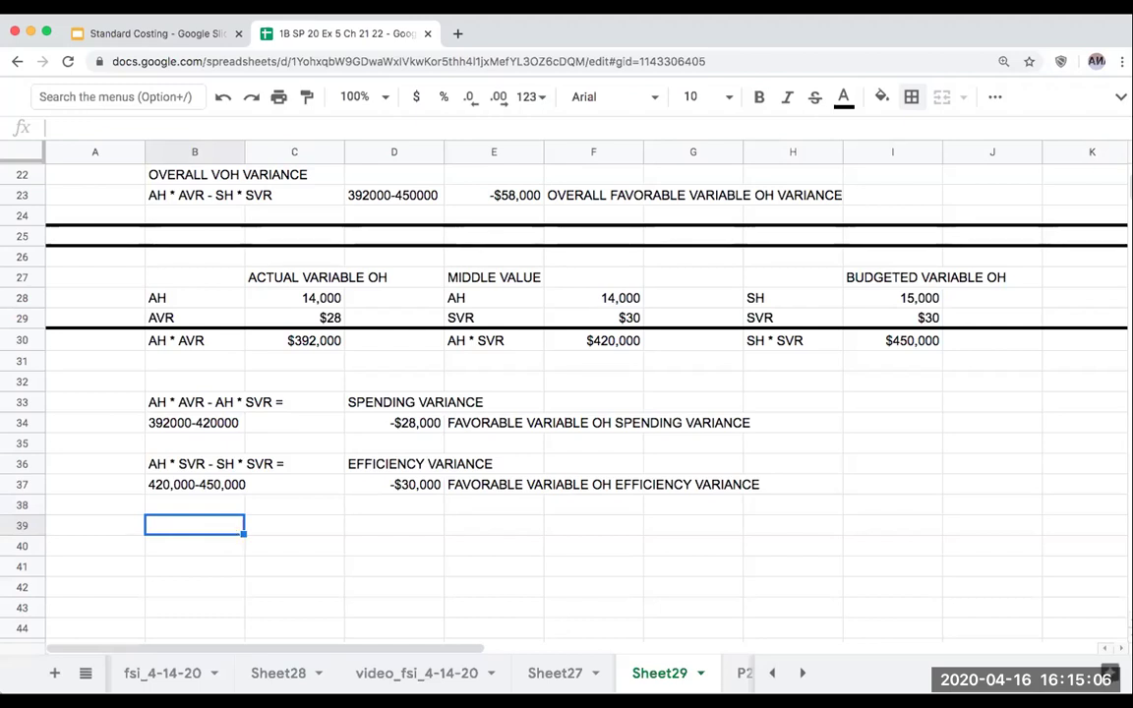
{"action": "type", "text": "TOTAL VRIA"}
{"action": "key", "text": "BackSpace"}
{"action": "key", "text": "BackSpace"}
{"action": "key", "text": "BackSpace"}
{"action": "type", "text": "ARIANCE VOH"}
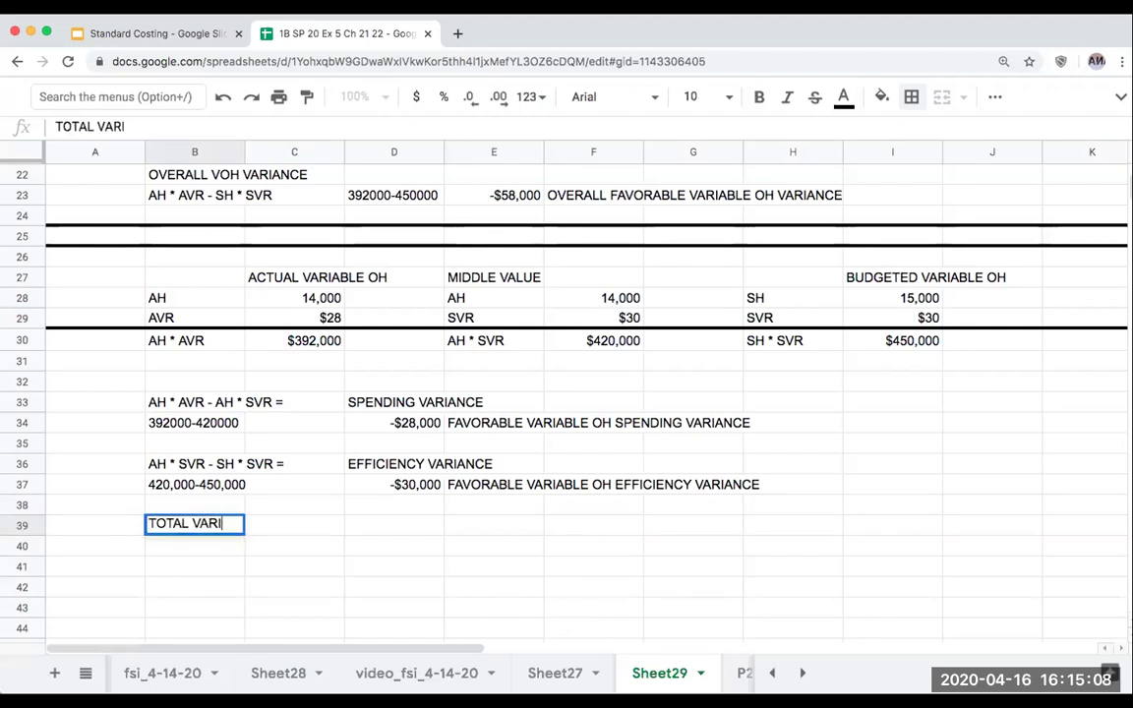
{"action": "key", "text": "Return"}
- Link D39 to the overall variable overhead variance amount in E23
{"action": "key", "text": "Up"}
{"action": "key", "text": "Right"}
{"action": "key", "text": "Right"}
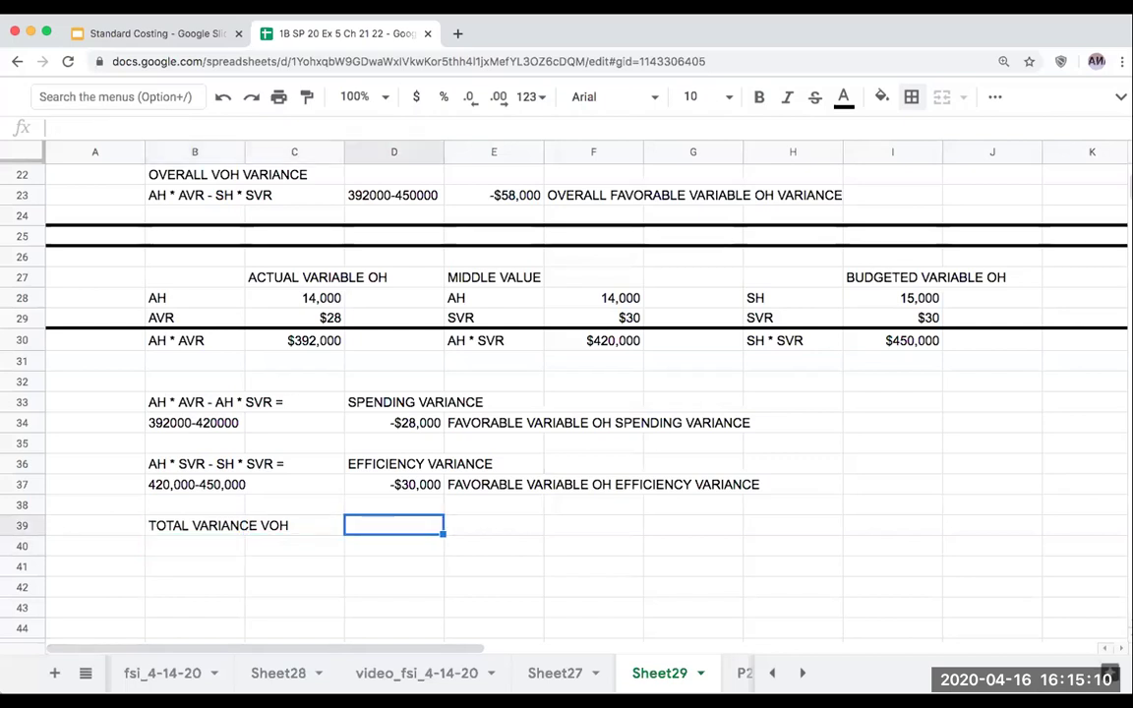
{"action": "type", "text": "+"}
{"action": "key", "text": "Right"}
{"action": "key", "text": "Up"}
{"action": "key", "text": "Up"}
{"action": "key", "text": "Up"}
{"action": "key", "text": "Up"}
{"action": "key", "text": "Up"}
{"action": "key", "text": "Up"}
{"action": "key", "text": "Up"}
{"action": "key", "text": "Up"}
{"action": "key", "text": "Up"}
{"action": "key", "text": "Up"}
{"action": "key", "text": "Up"}
{"action": "key", "text": "Up"}
{"action": "key", "text": "Up"}
{"action": "key", "text": "Up"}
{"action": "key", "text": "Up"}
{"action": "key", "text": "Up"}
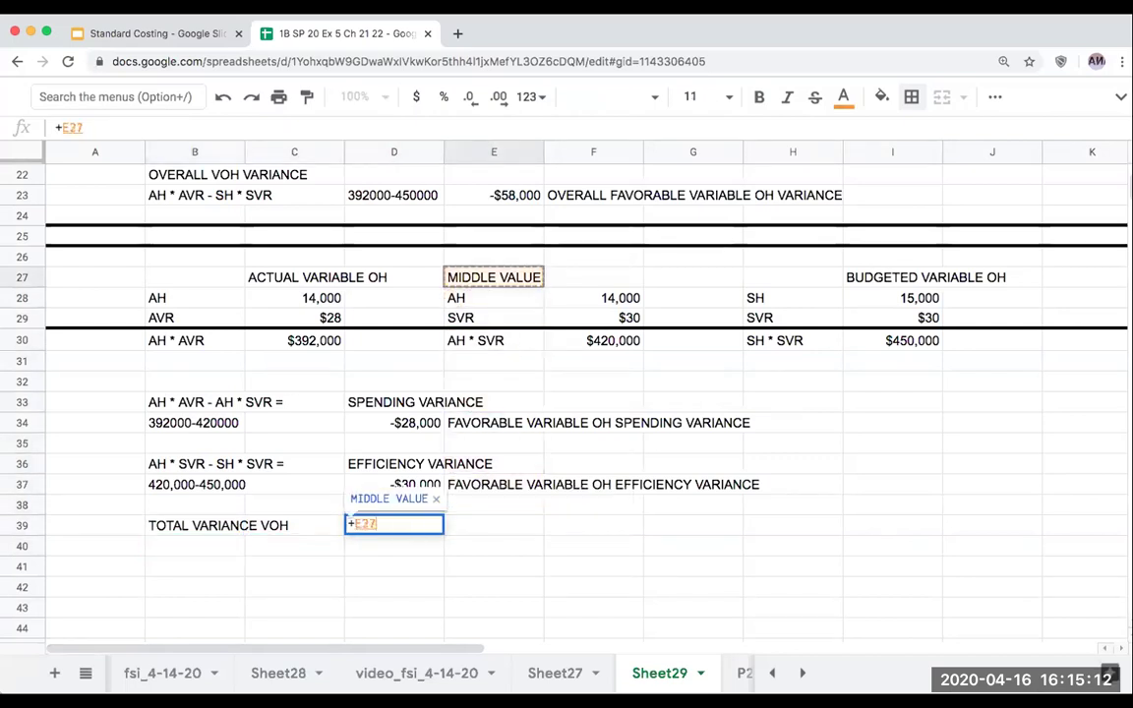
{"action": "key", "text": "Return"}
- Link E39 to the overall favorable variable OH variance description in F23
{"action": "key", "text": "Up"}
{"action": "key", "text": "Right"}
{"action": "type", "text": "+"}
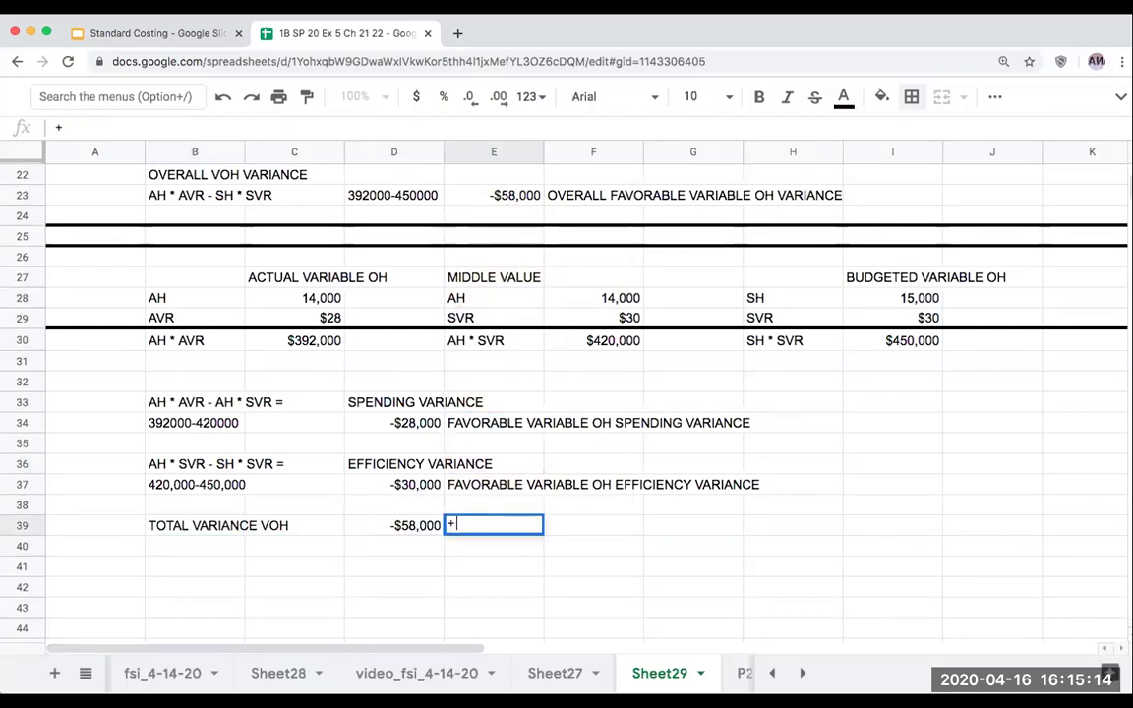
{"action": "left_click", "coordinate": [597, 207]}
{"action": "key", "text": "Return"}
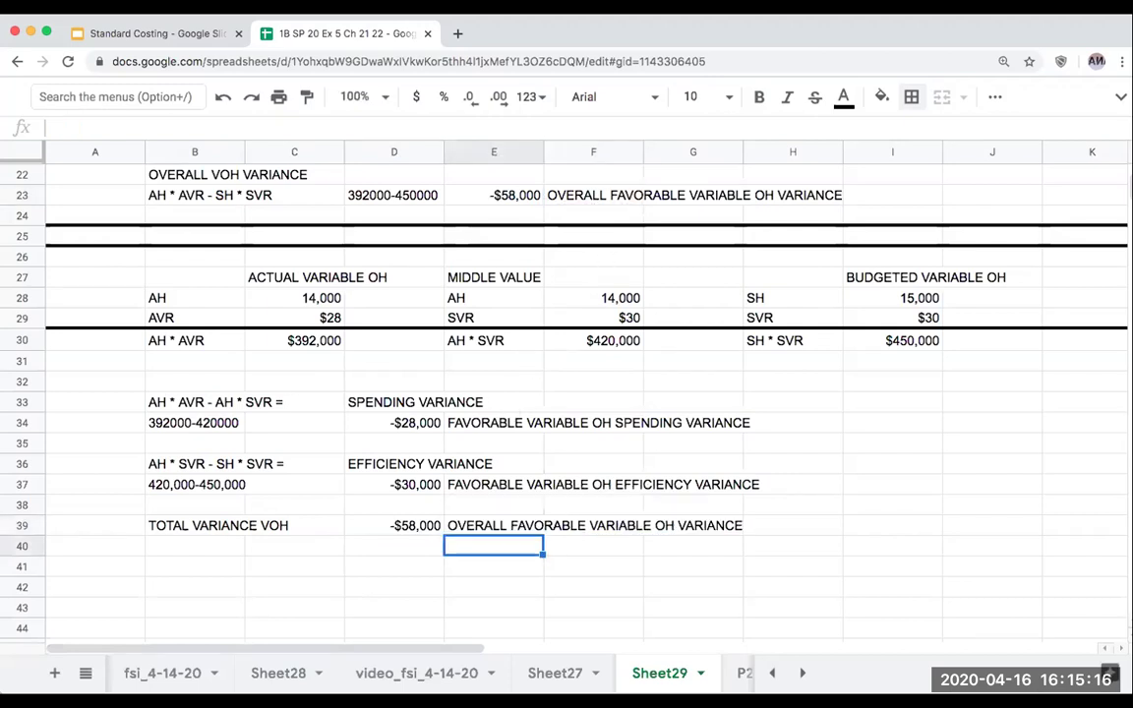
- Start a check section by linking C41 to the SPENDING VARIANCE label in D33
{"action": "left_click", "coordinate": [180, 552]}
{"action": "left_click", "coordinate": [175, 577]}
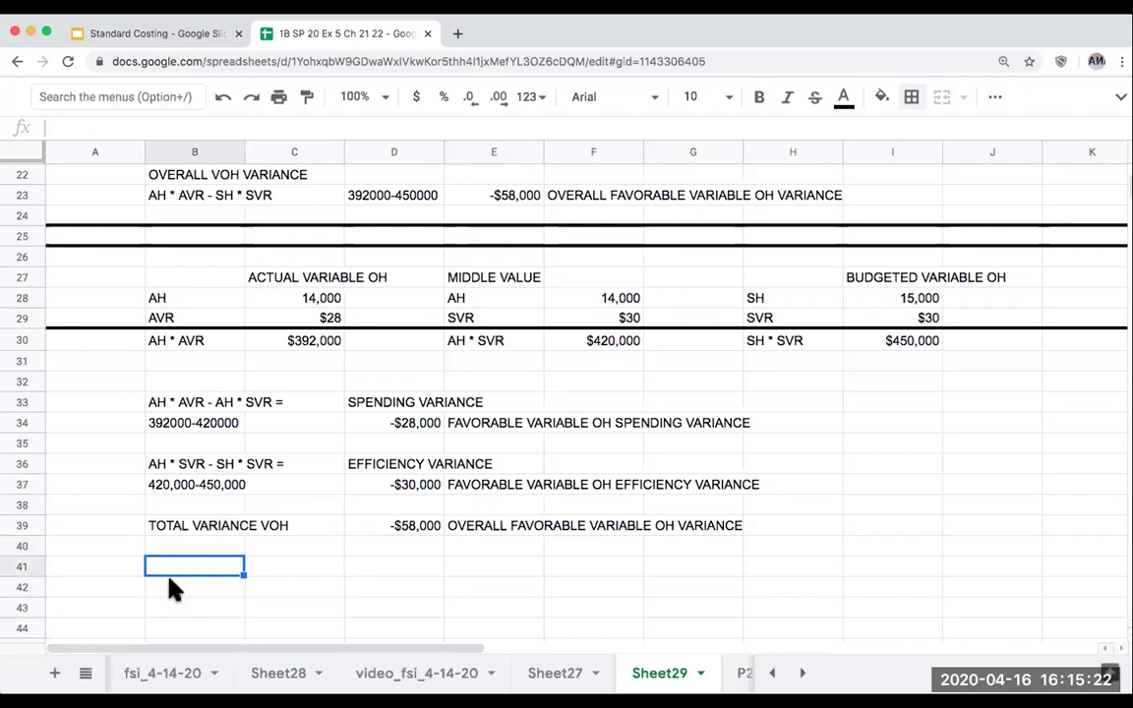
{"action": "key", "text": "Right"}
{"action": "type", "text": "+"}
{"action": "left_click", "coordinate": [410, 405]}
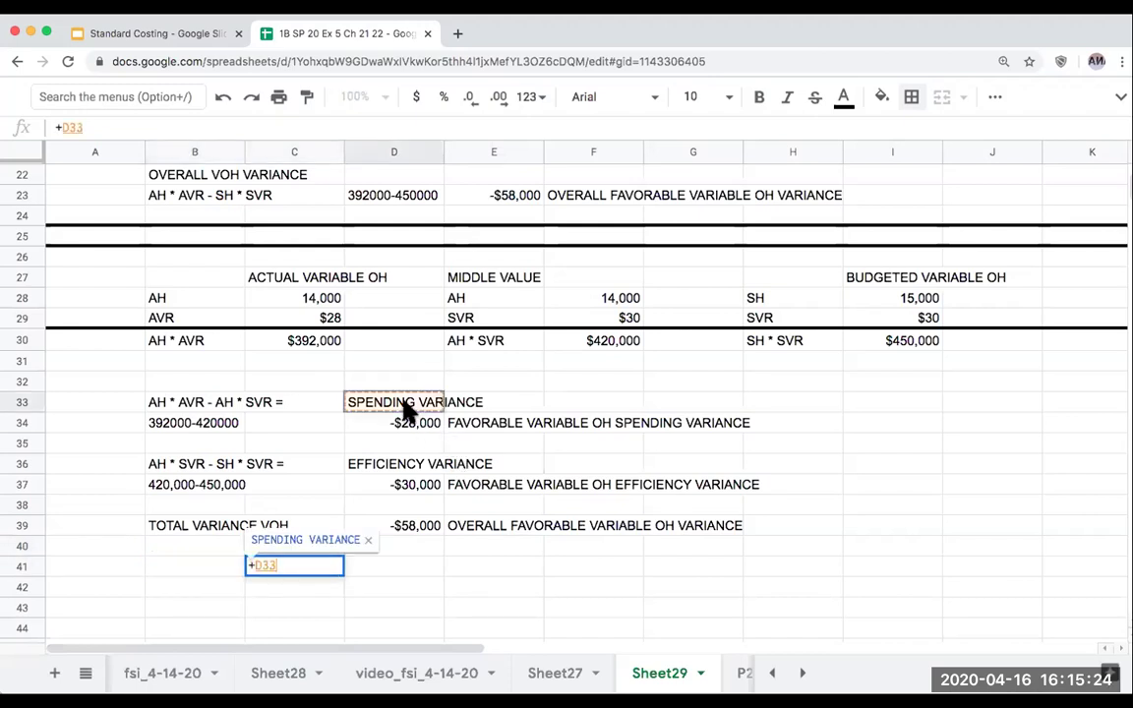
{"action": "key", "text": "Return"}
- Link D41 to the spending variance amount in D34
{"action": "key", "text": "Up"}
{"action": "key", "text": "Right"}
{"action": "type", "text": "+"}
{"action": "key", "text": "Up"}
{"action": "key", "text": "Up"}
{"action": "key", "text": "Up"}
{"action": "key", "text": "Up"}
{"action": "key", "text": "Up"}
{"action": "key", "text": "Up"}
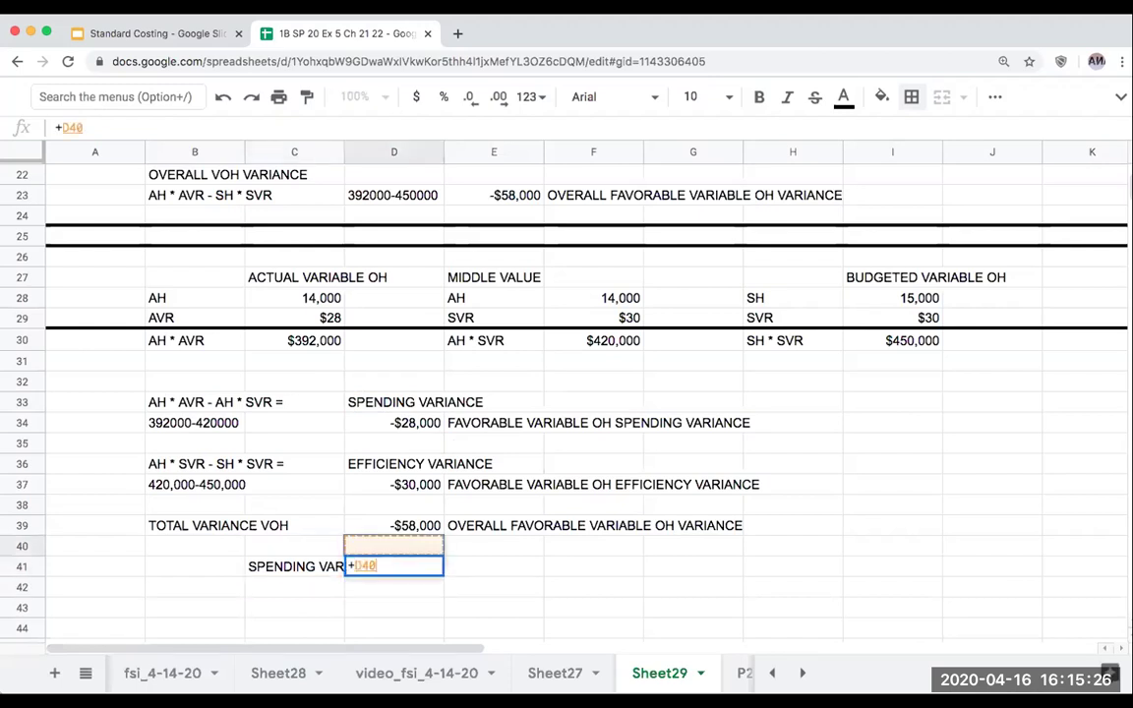
{"action": "key", "text": "Up"}
{"action": "key", "text": "Return"}
- Link E41 to the favorable spending variance description in E34
{"action": "key", "text": "Up"}
{"action": "key", "text": "Right"}
{"action": "type", "text": "+"}
{"action": "key", "text": "Up"}
{"action": "key", "text": "Up"}
{"action": "key", "text": "Up"}
{"action": "key", "text": "Up"}
{"action": "key", "text": "Up"}
{"action": "key", "text": "Up"}
{"action": "key", "text": "Up"}
{"action": "key", "text": "Return"}
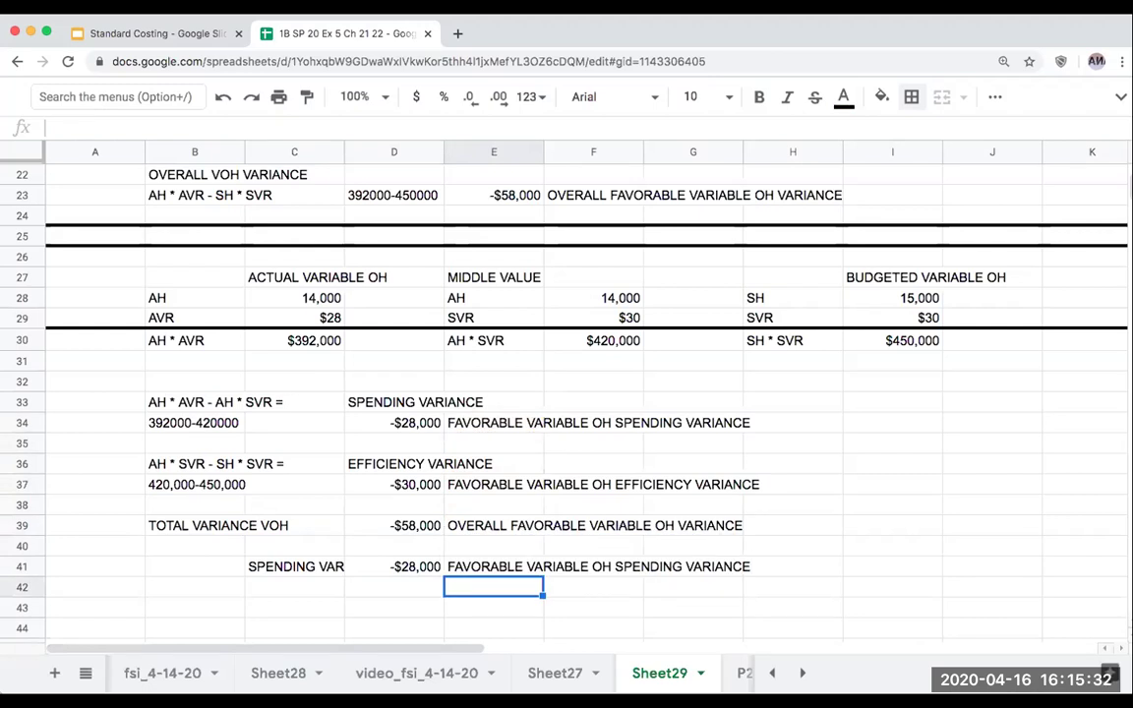
- Link C42 to the EFFICIENCY VARIANCE label in D36
{"action": "key", "text": "Left"}
{"action": "key", "text": "Left"}
{"action": "type", "text": "+"}
{"action": "key", "text": "Right"}
{"action": "key", "text": "Up"}
{"action": "key", "text": "Up"}
{"action": "key", "text": "Up"}
{"action": "key", "text": "Up"}
{"action": "key", "text": "Up"}
{"action": "key", "text": "Up"}
{"action": "key", "text": "Return"}
- Link D42 to the efficiency variance amount in D37
{"action": "key", "text": "Up"}
{"action": "key", "text": "Right"}
{"action": "type", "text": "+"}
{"action": "key", "text": "Up"}
{"action": "key", "text": "Up"}
{"action": "key", "text": "Up"}
{"action": "key", "text": "Up"}
{"action": "key", "text": "Up"}
{"action": "key", "text": "Return"}
- Link E42 to the favorable efficiency variance description in E37
{"action": "key", "text": "Up"}
{"action": "key", "text": "Right"}
{"action": "type", "text": "+"}
{"action": "key", "text": "Up"}
{"action": "key", "text": "Up"}
{"action": "key", "text": "Up"}
{"action": "key", "text": "Up"}
{"action": "key", "text": "Up"}
{"action": "key", "text": "Return"}
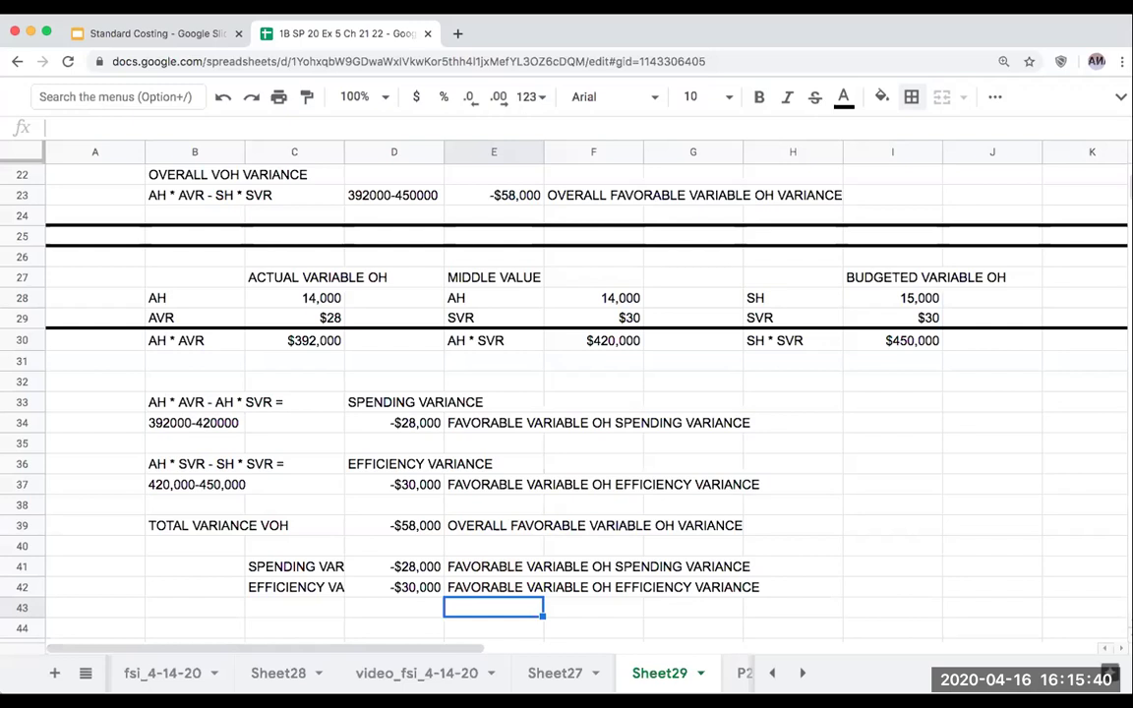
- Label C43 as TOTAL VARIANCE beneath the spending and efficiency rows
{"action": "left_click", "coordinate": [294, 606]}
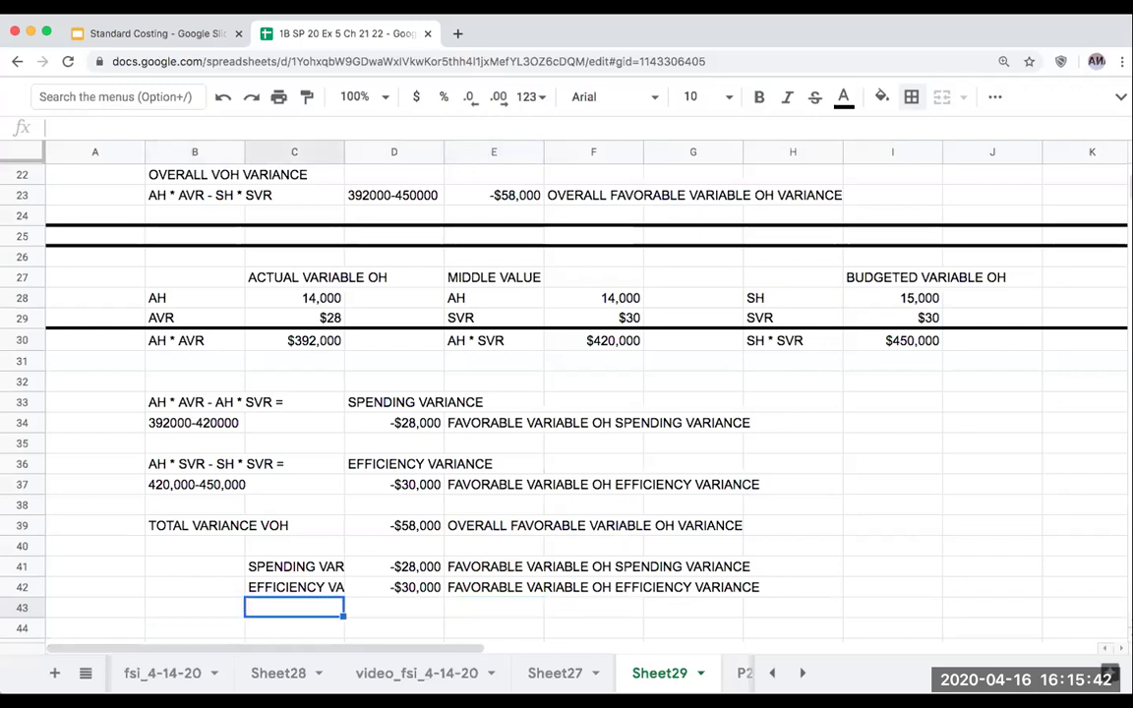
{"action": "type", "text": "TOTAL VRIANC"}
{"action": "key", "text": "BackSpace"}
{"action": "key", "text": "BackSpace"}
{"action": "key", "text": "BackSpace"}
{"action": "key", "text": "BackSpace"}
{"action": "key", "text": "BackSpace"}
{"action": "type", "text": "ARICNE"}
{"action": "key", "text": "BackSpace"}
{"action": "key", "text": "BackSpace"}
{"action": "key", "text": "BackSpace"}
{"action": "type", "text": "ANCE"}
{"action": "key", "text": "Return"}
- Add the efficiency variance in D42 and the spending variance in D41 to get the total in D43
{"action": "left_click", "coordinate": [393, 607]}
{"action": "type", "text": "+"}
{"action": "key", "text": "Up"}
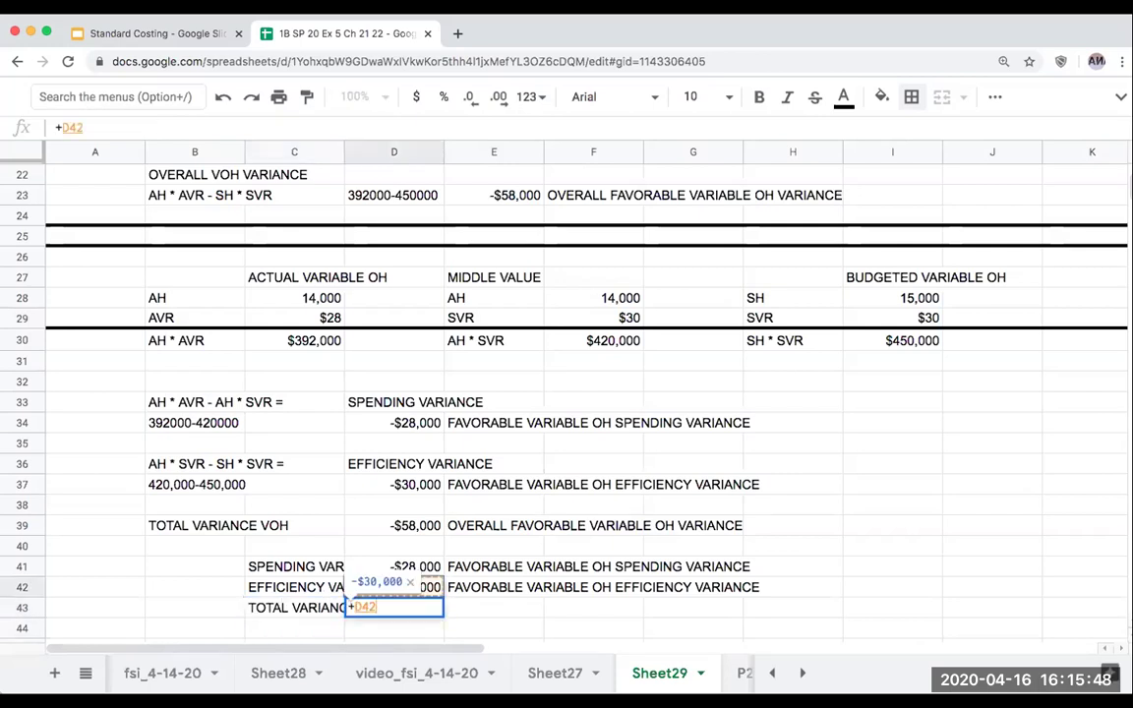
{"action": "type", "text": "+"}
{"action": "key", "text": "Up"}
{"action": "key", "text": "Up"}
{"action": "key", "text": "Return"}
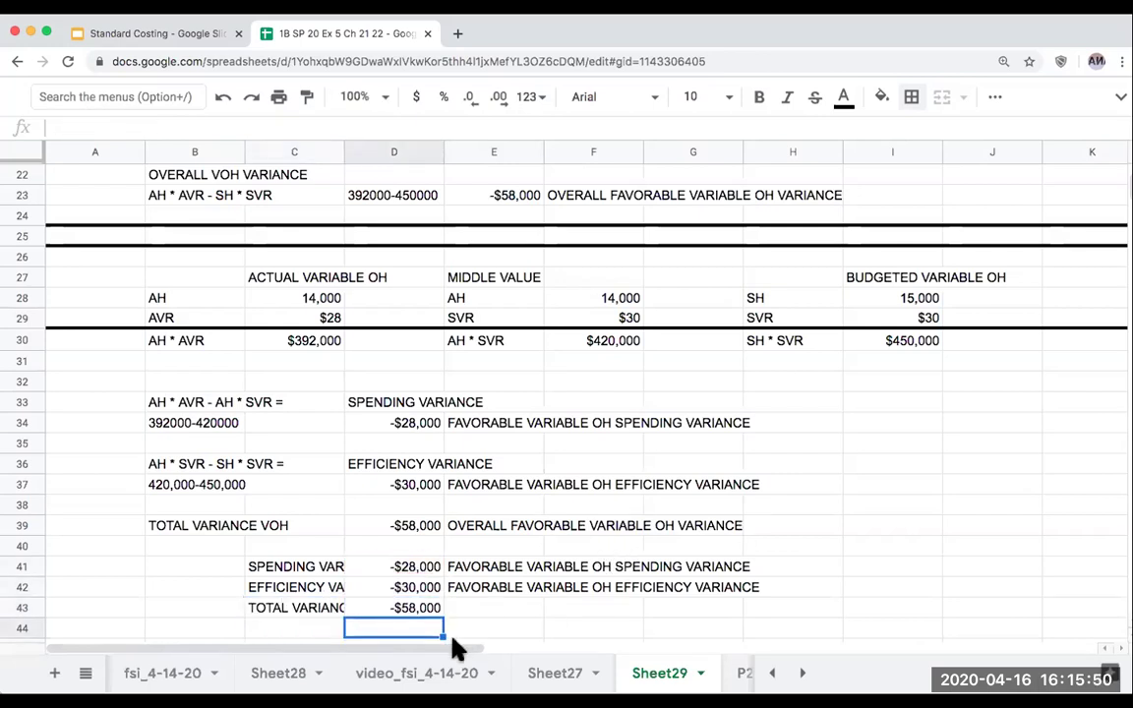
- Link E43 to the overall variance description in E39 and widen column C to show more of its labels
{"action": "left_click", "coordinate": [475, 611]}
{"action": "type", "text": "+"}
{"action": "key", "text": "Up"}
{"action": "key", "text": "Up"}
{"action": "key", "text": "Up"}
{"action": "key", "text": "Up"}
{"action": "key", "text": "Return"}
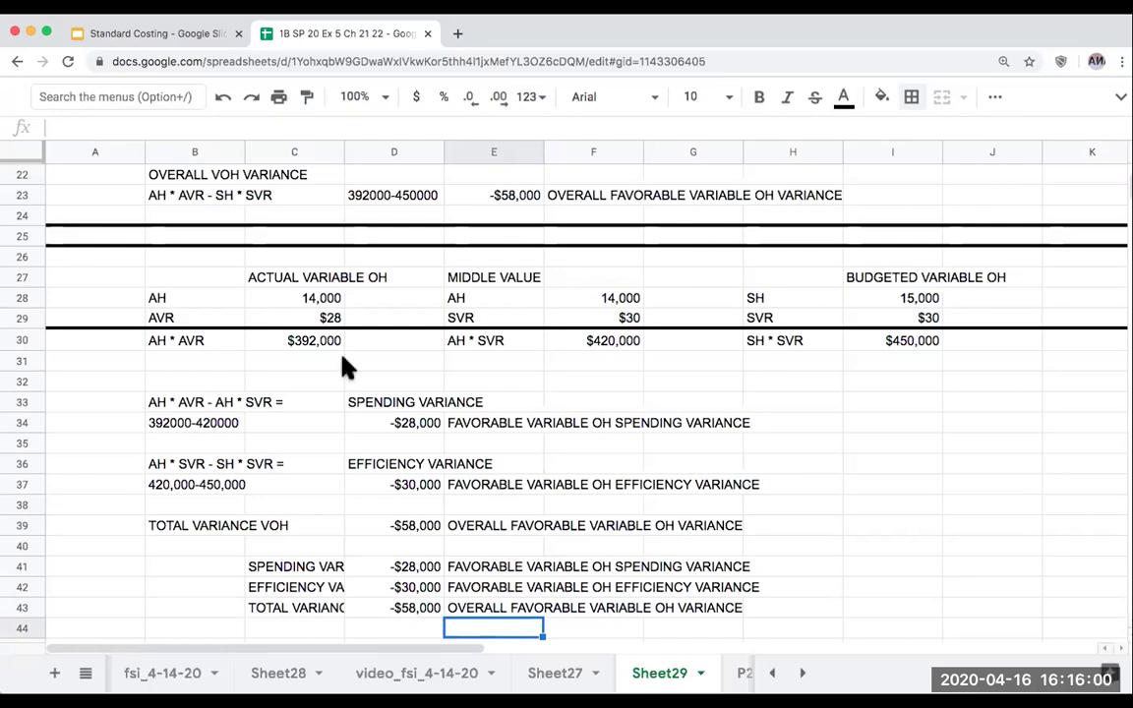
{"action": "left_click_drag", "start_coordinate": [346, 152], "coordinate": [384, 149]}
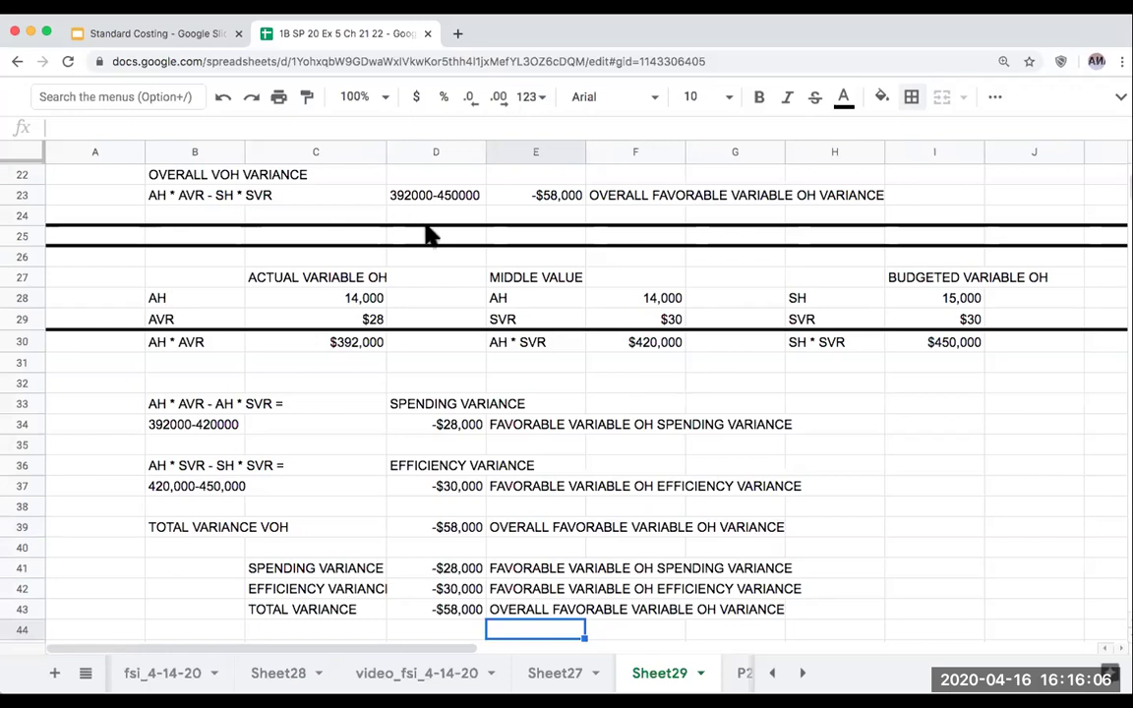
- Switch to the Standard Costing presentation in Google Slides and open slide 42, Step 1: compute total overhead variance
{"action": "scroll", "coordinate": [521, 420], "scroll_direction": "up", "scroll_amount": 1}
{"action": "scroll", "coordinate": [521, 420], "scroll_direction": "up", "scroll_amount": 2}
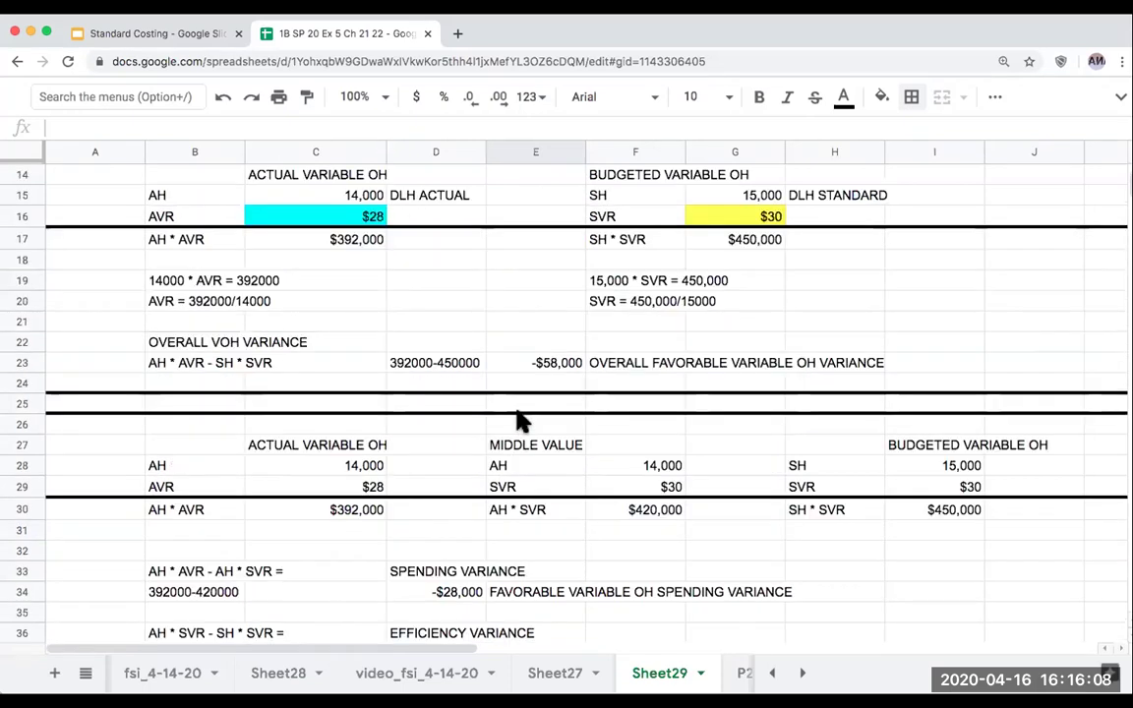
{"action": "scroll", "coordinate": [521, 420], "scroll_direction": "up", "scroll_amount": 4}
{"action": "left_click", "coordinate": [156, 32]}
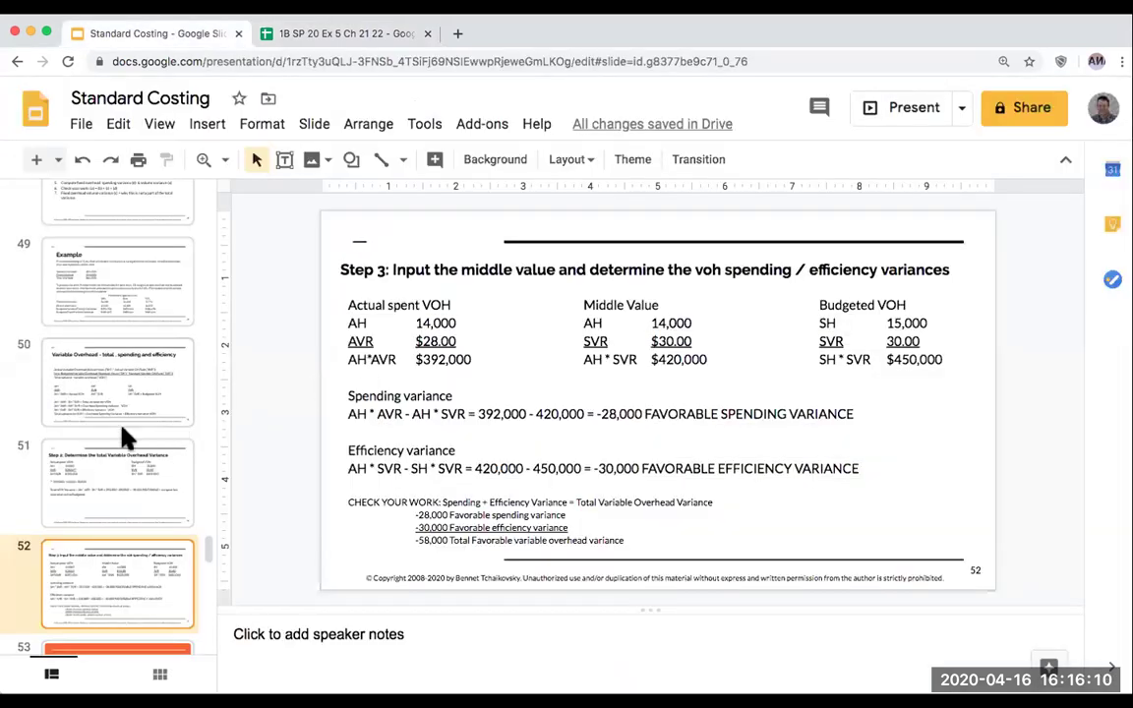
{"action": "scroll", "coordinate": [123, 438], "scroll_direction": "up", "scroll_amount": 8}
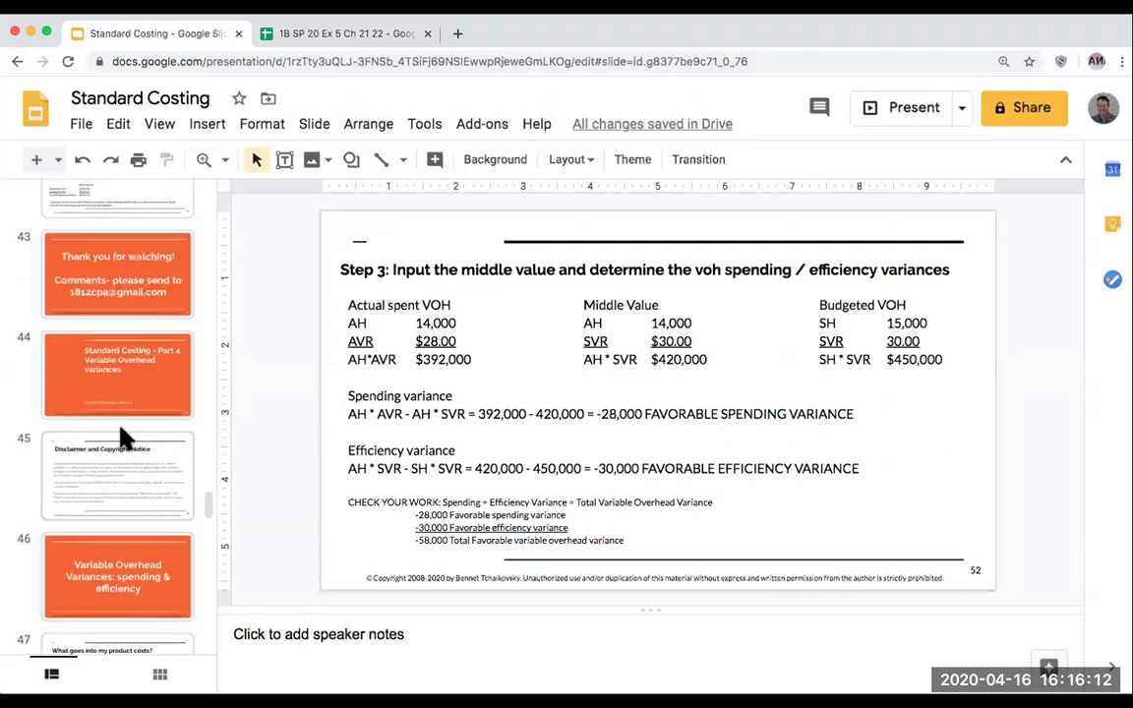
{"action": "scroll", "coordinate": [123, 438], "scroll_direction": "up", "scroll_amount": 2}
{"action": "left_click", "coordinate": [108, 287]}
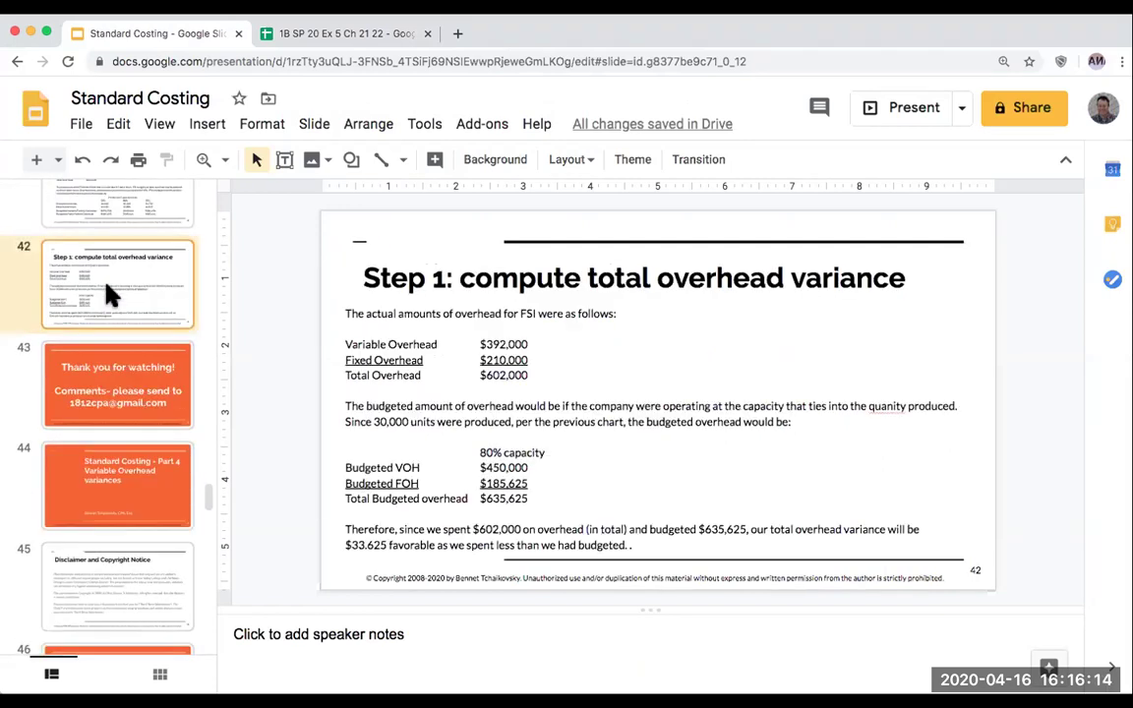